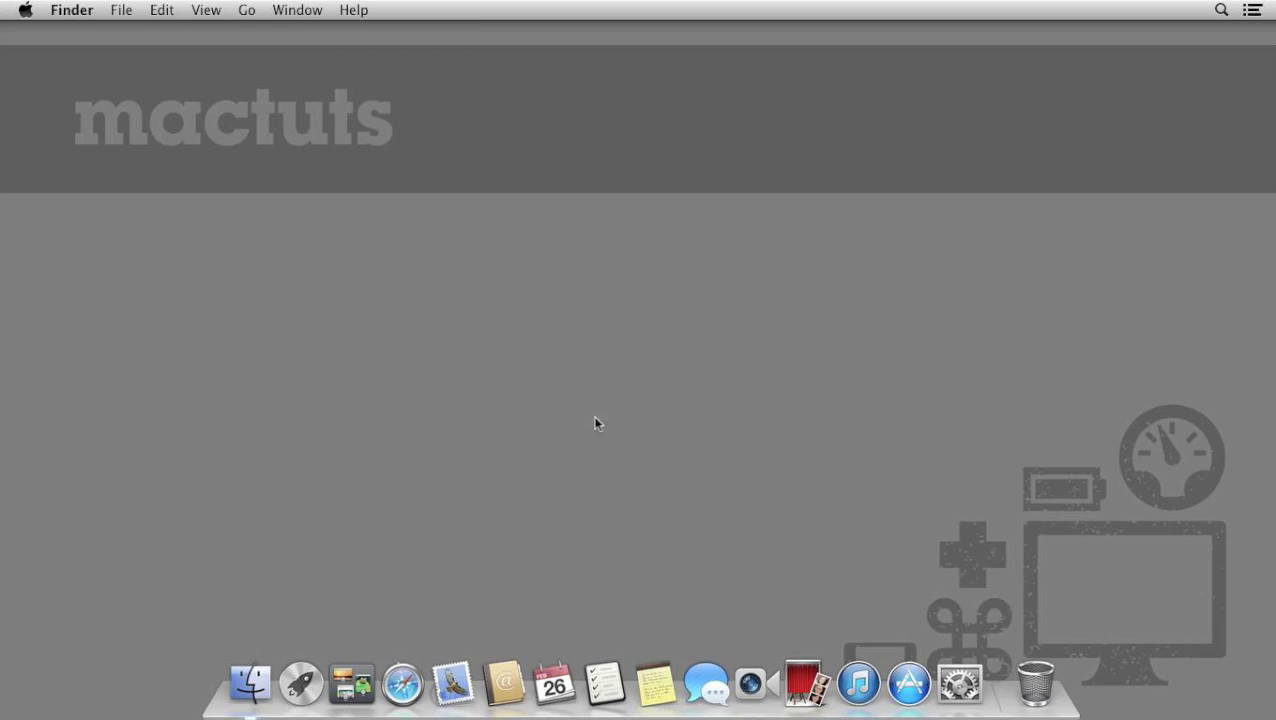
- Switch to Safari, download DaisyDisk v. 2.1.2 from the DaisyDisk home page, and open the downloaded DaisyDisk-1.dmg
click(414, 670)
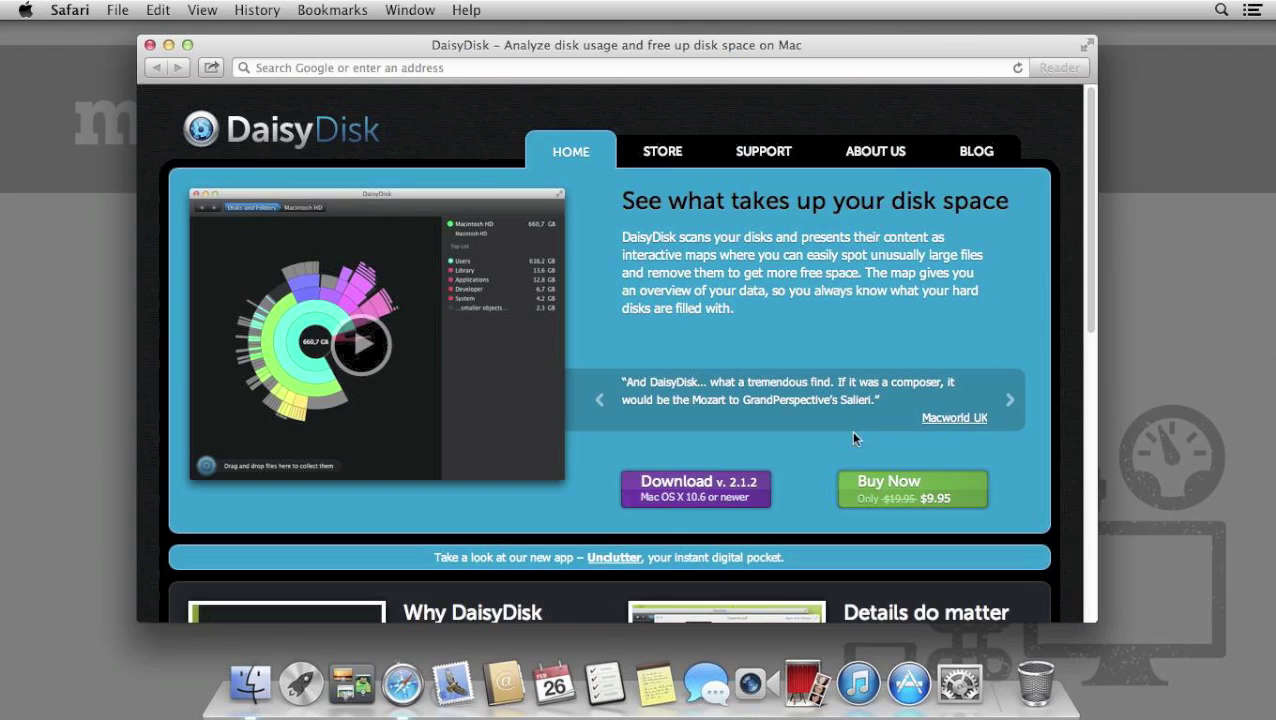
click(710, 482)
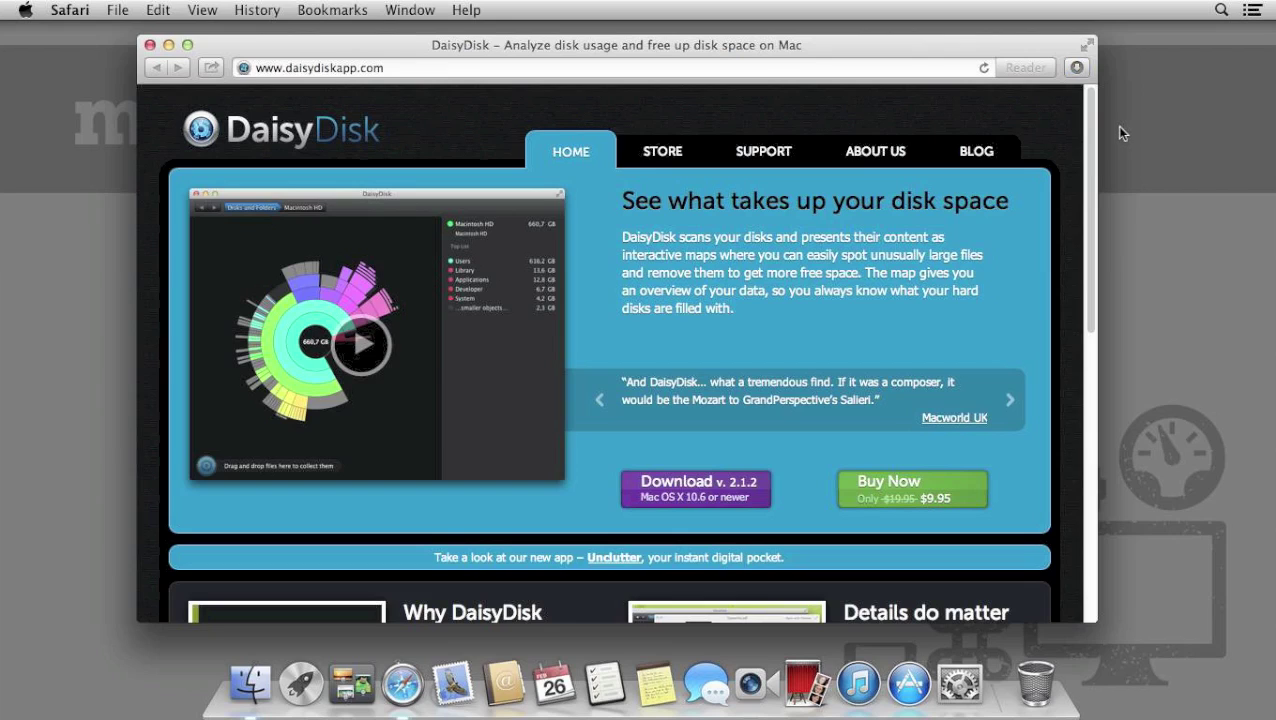
click(1080, 70)
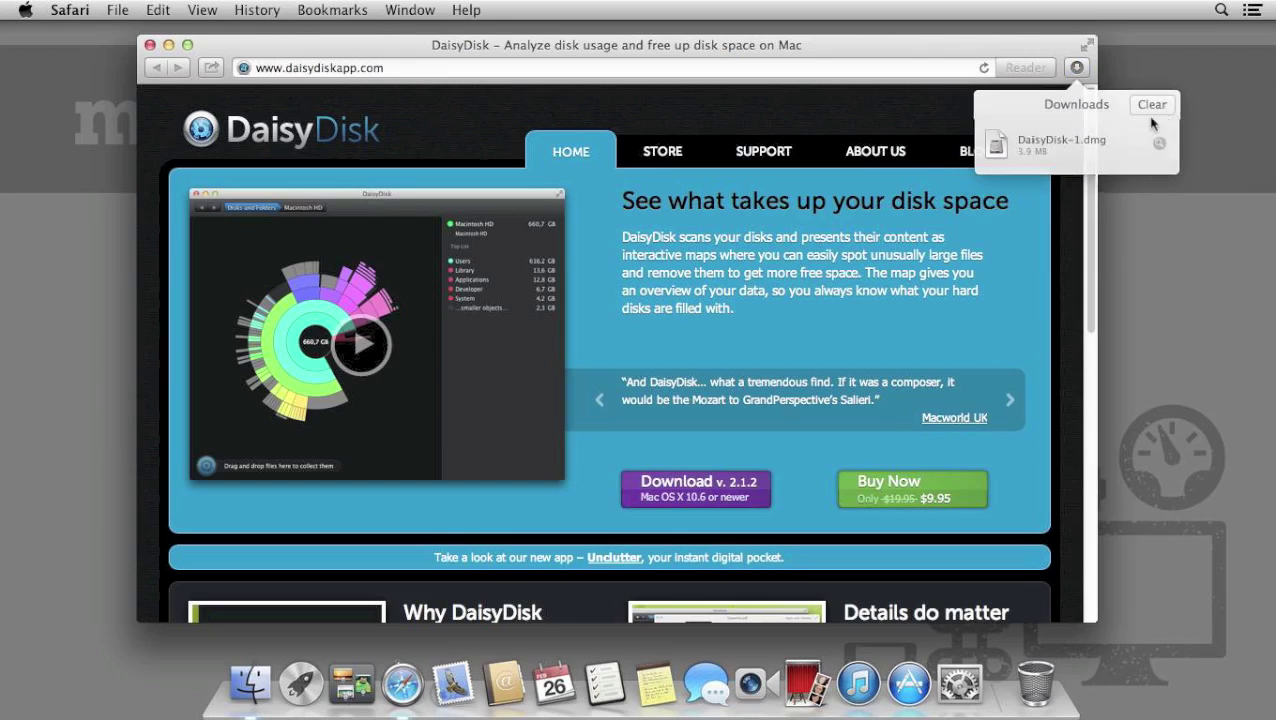
double_click(1003, 150)
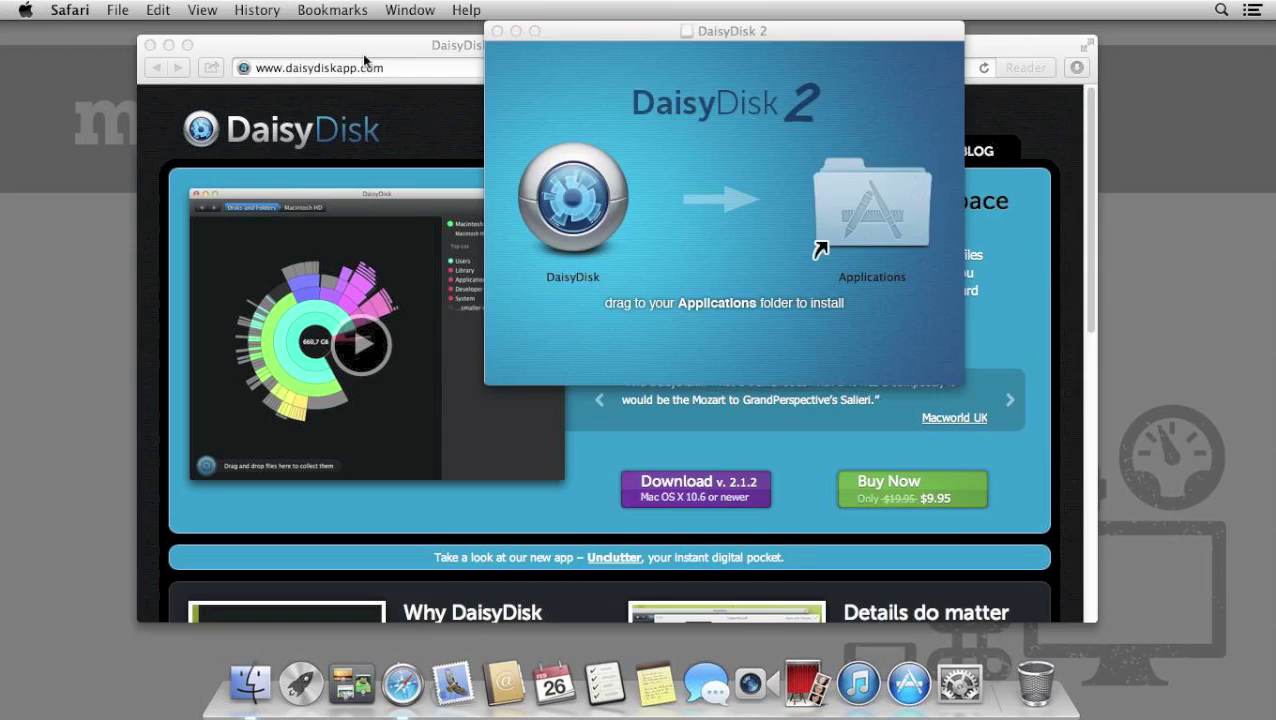
- Quit Safari and move the DaisyDisk 2 disk image window to the middle of the desktop
click(365, 58)
click(87, 14)
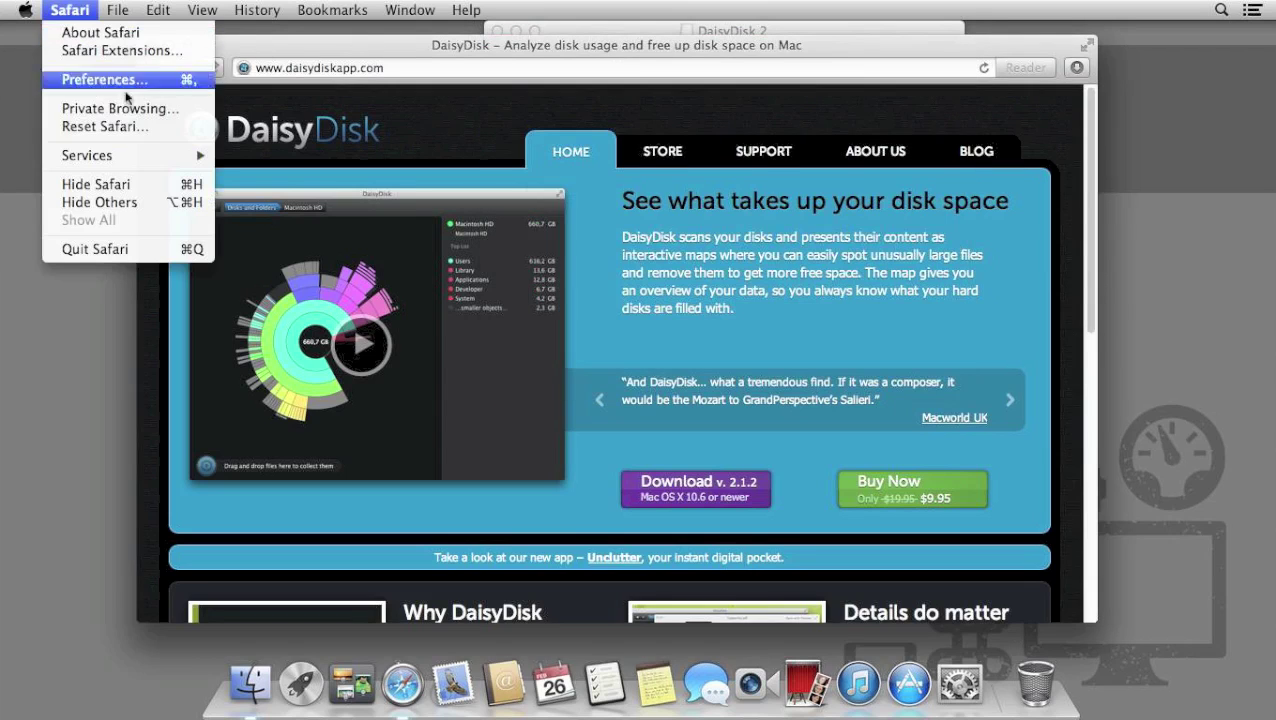
click(139, 246)
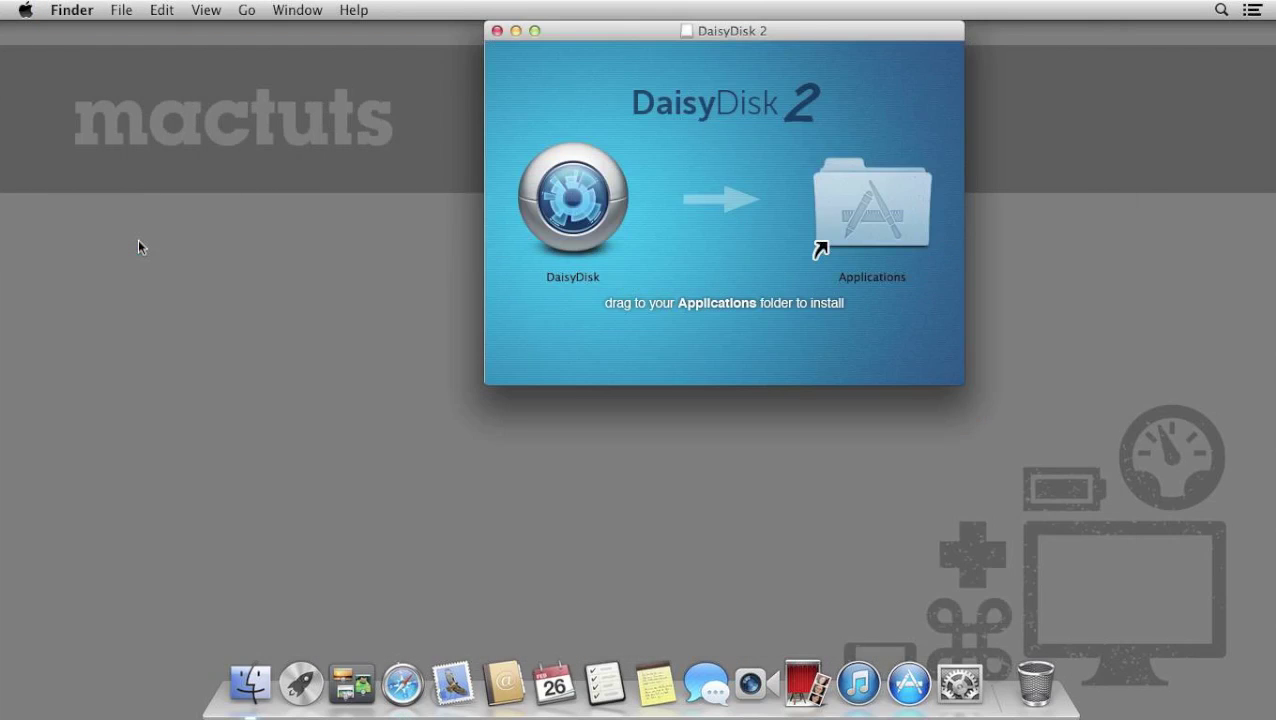
drag(562, 34, 497, 191)
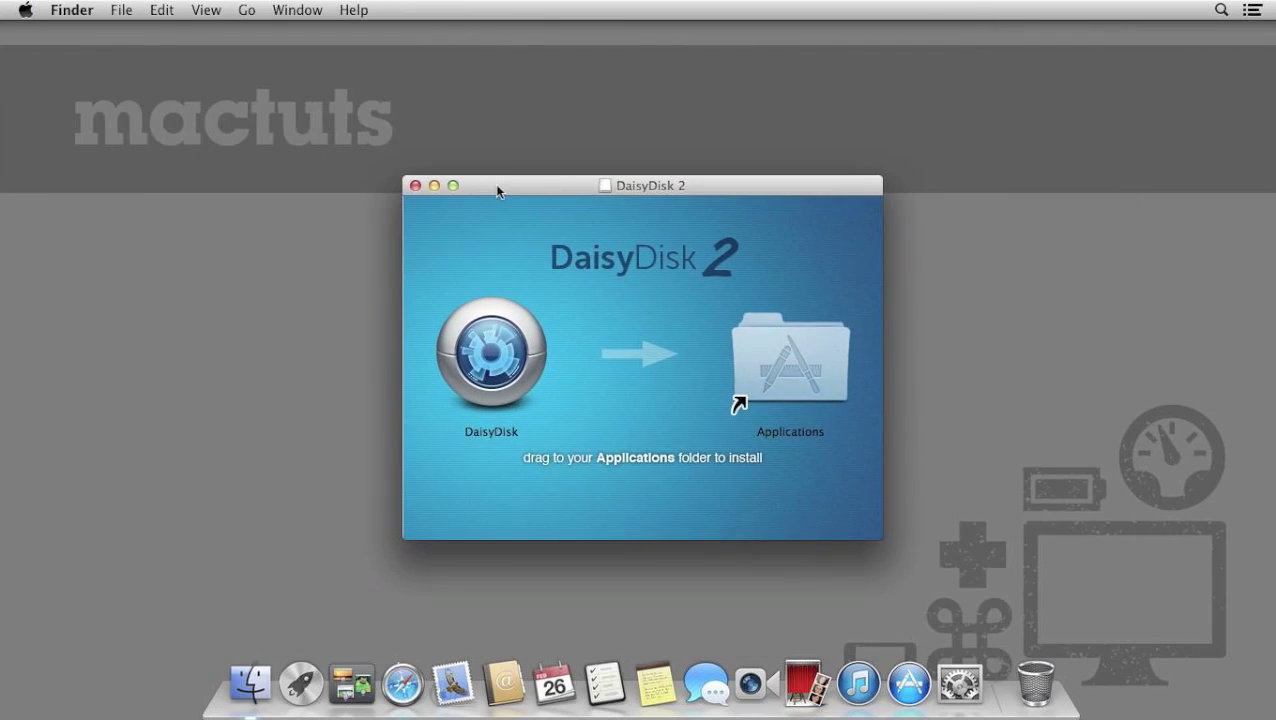
- Launch DaisyDisk from the disk image, let it move itself to the Applications folder, and reposition its window nearer the desktop's centre
double_click(500, 382)
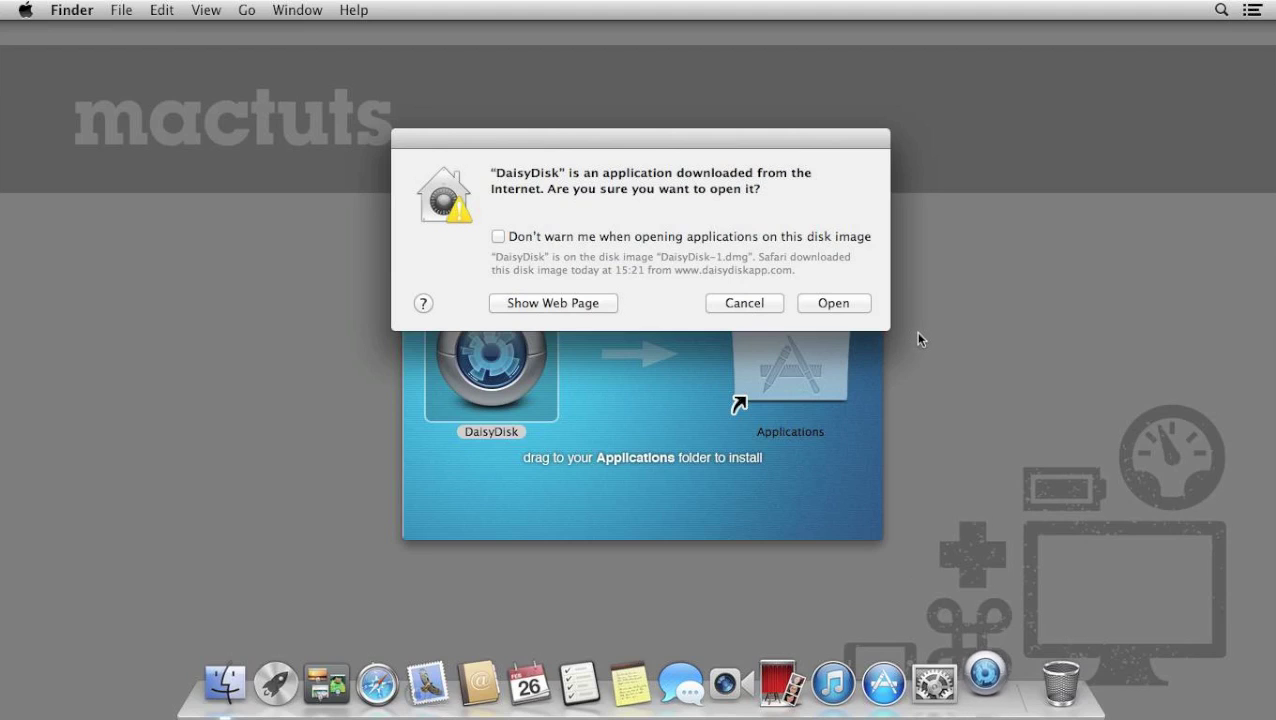
click(862, 303)
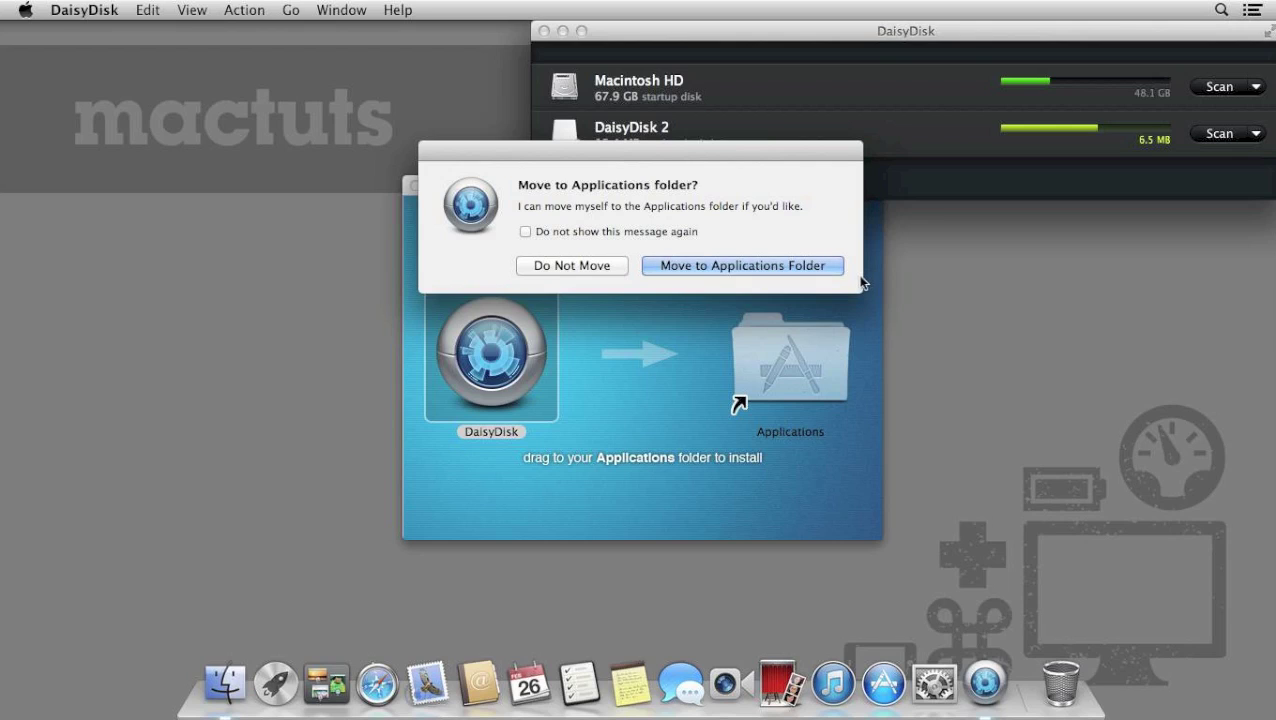
click(825, 266)
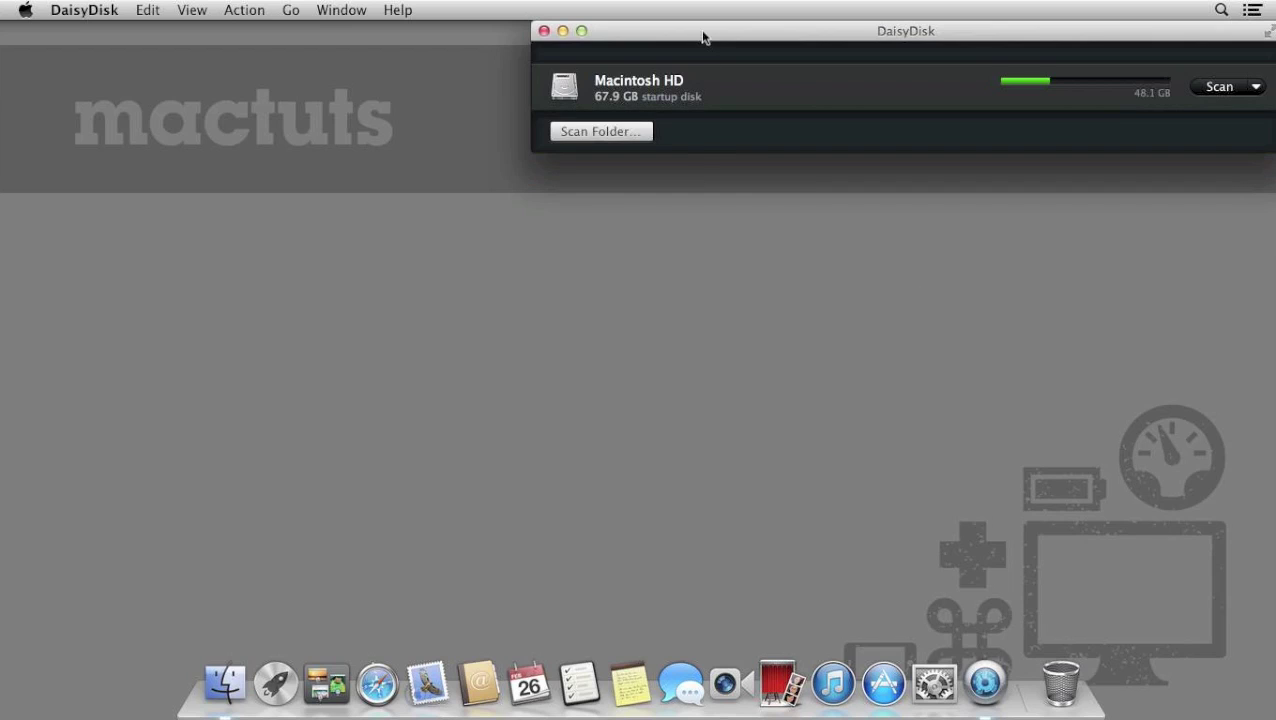
drag(703, 37, 406, 132)
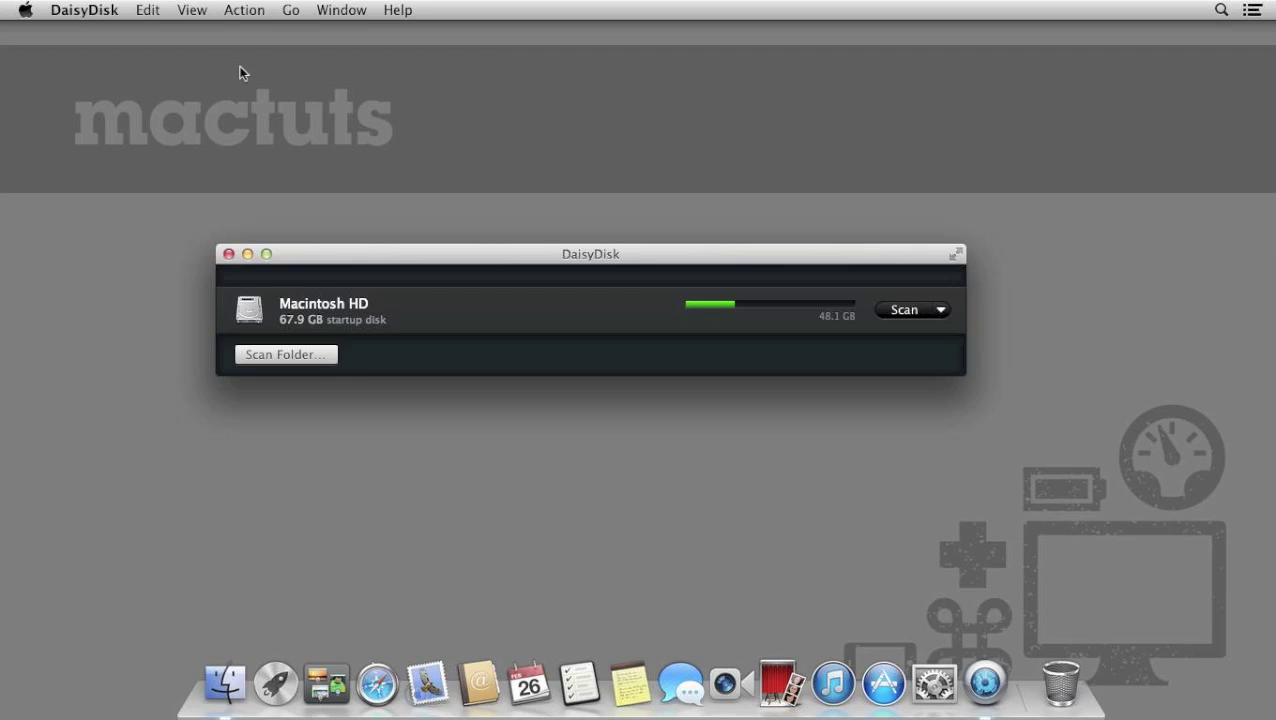
- View the version and credits information about DaisyDisk, and close it
click(106, 11)
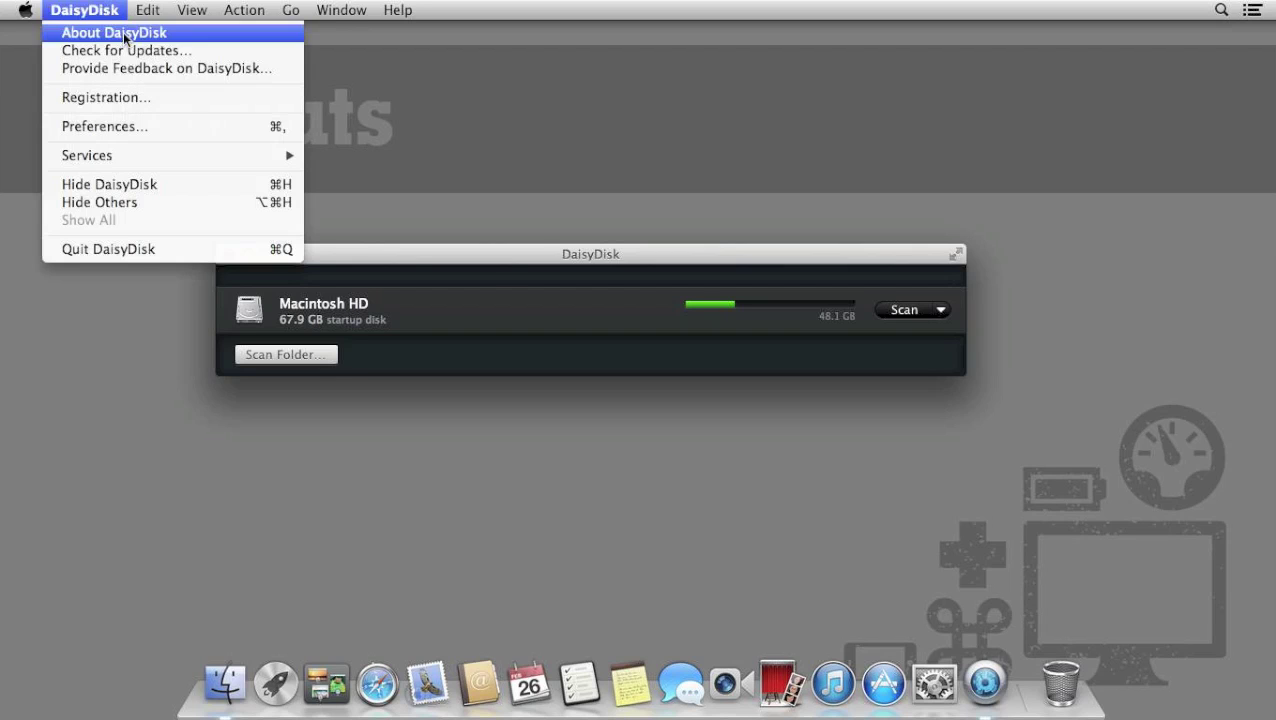
click(90, 34)
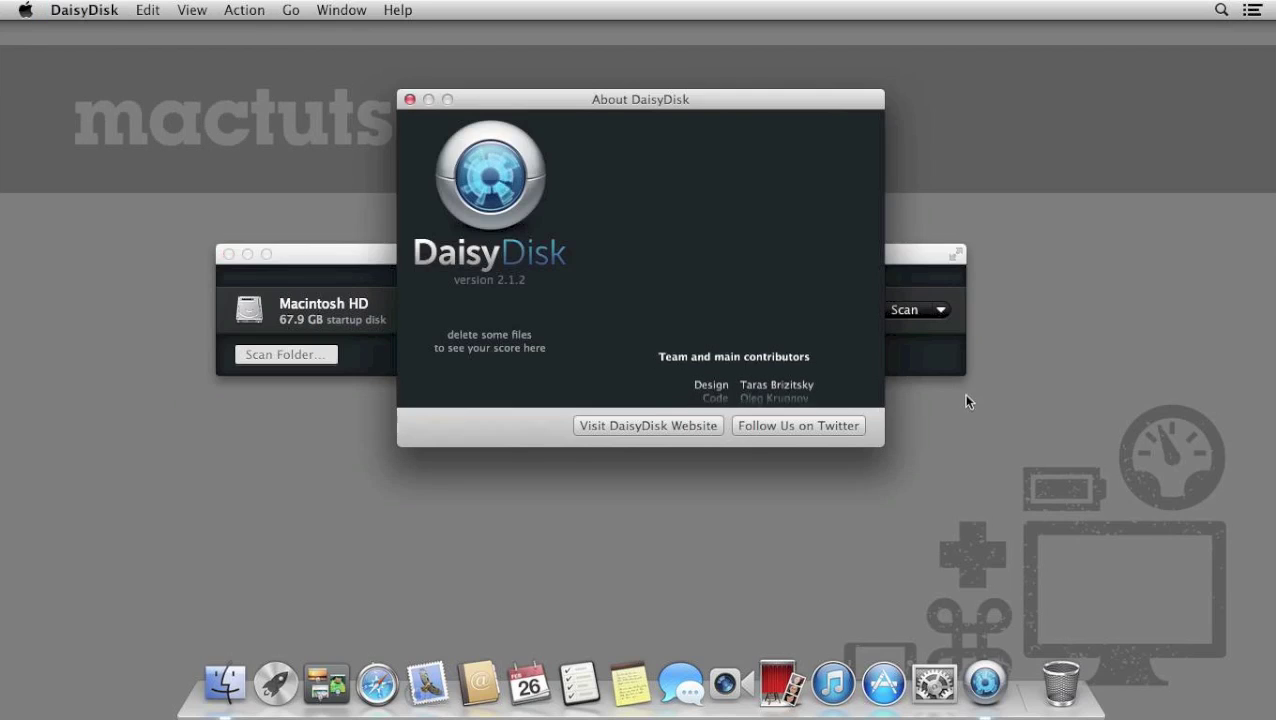
click(410, 100)
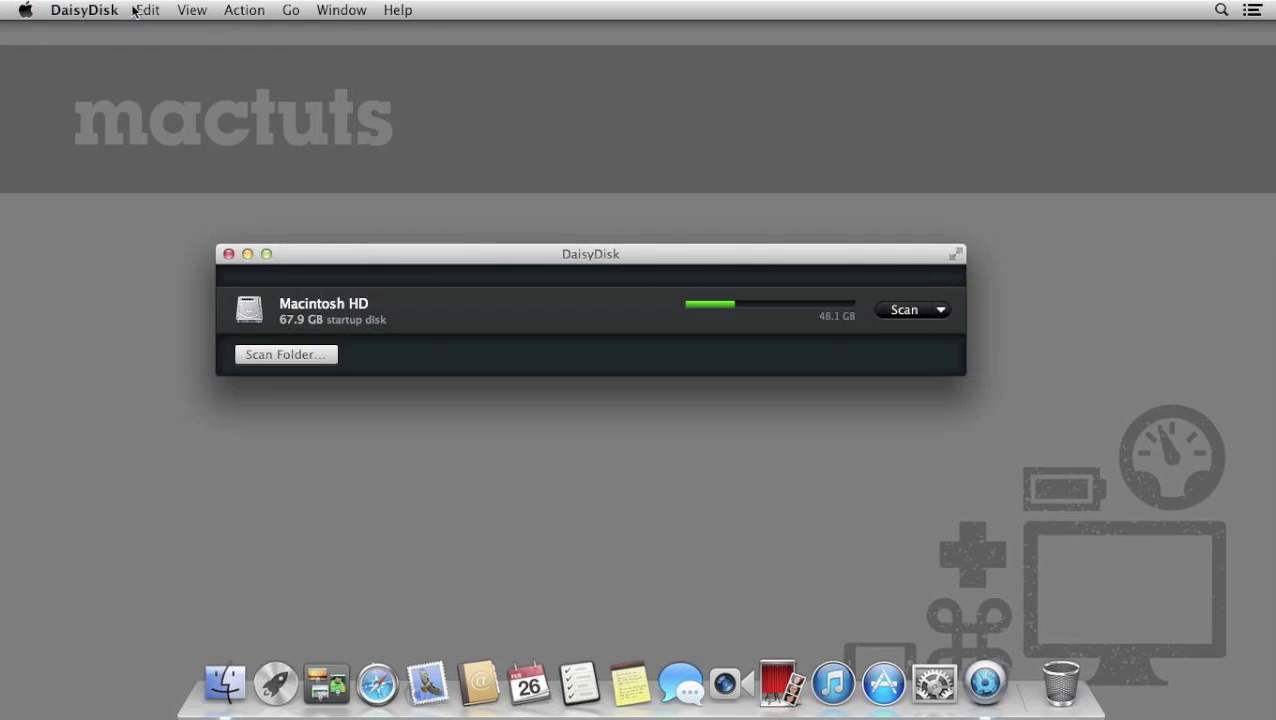
- Check whether a newer version of DaisyDisk is available and dismiss the result
click(83, 17)
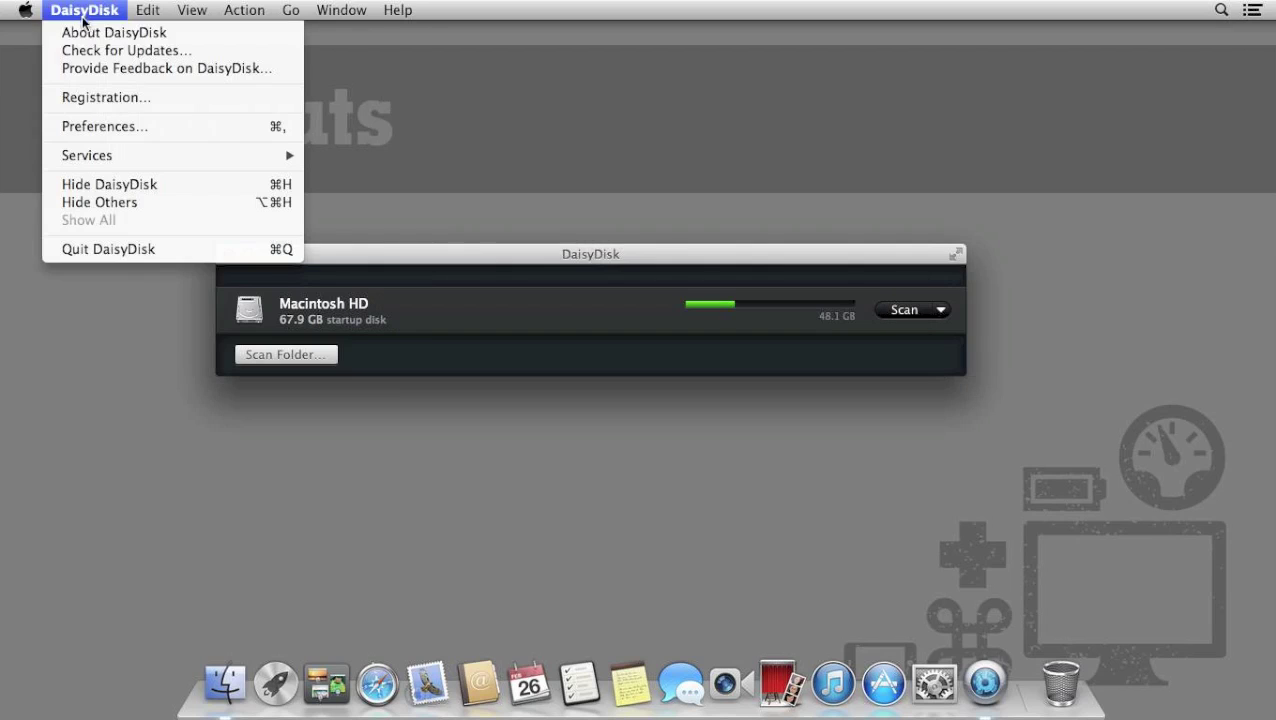
click(244, 50)
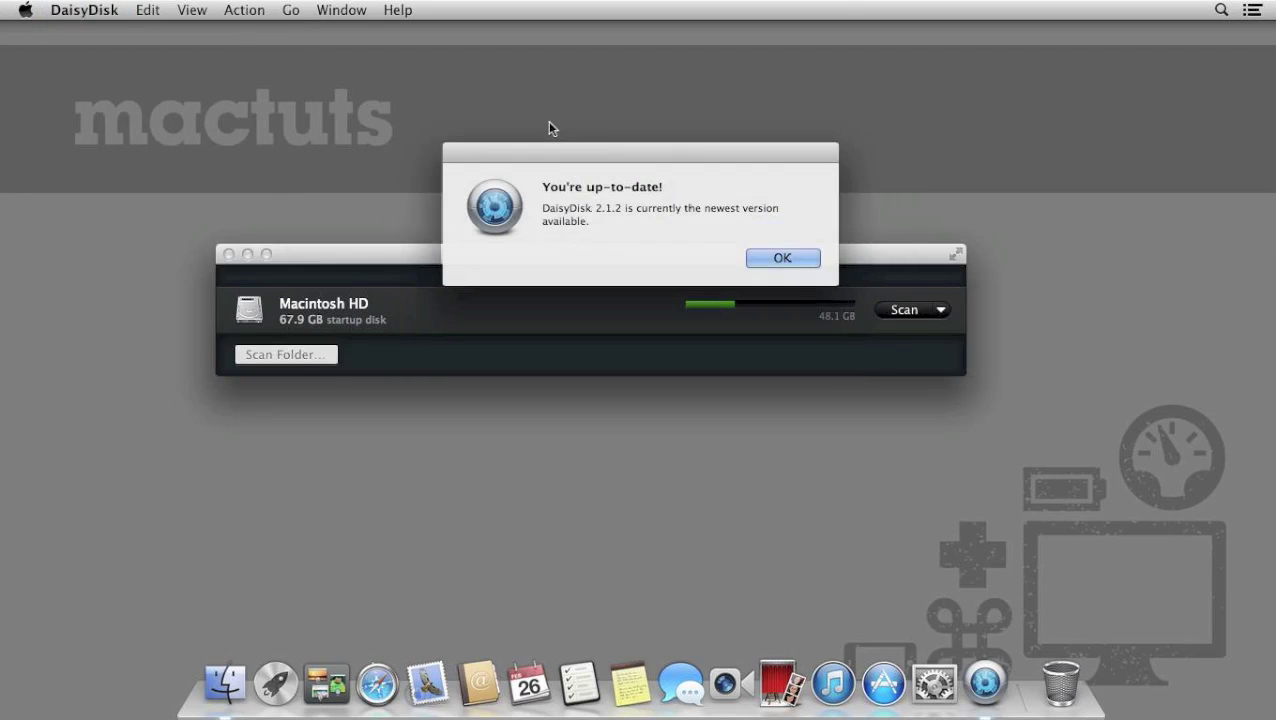
click(803, 257)
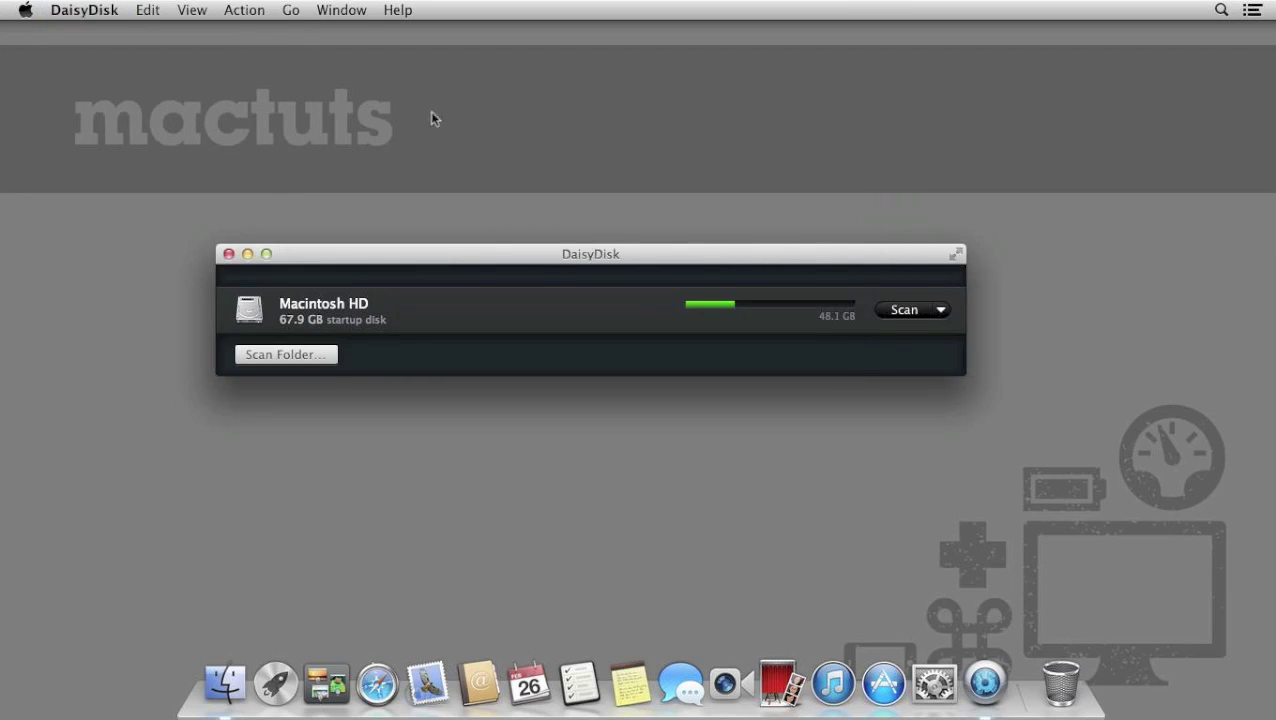
- Review DaisyDisk's general and update preferences, including the details of the anonymous system profile, and close the preferences
click(104, 14)
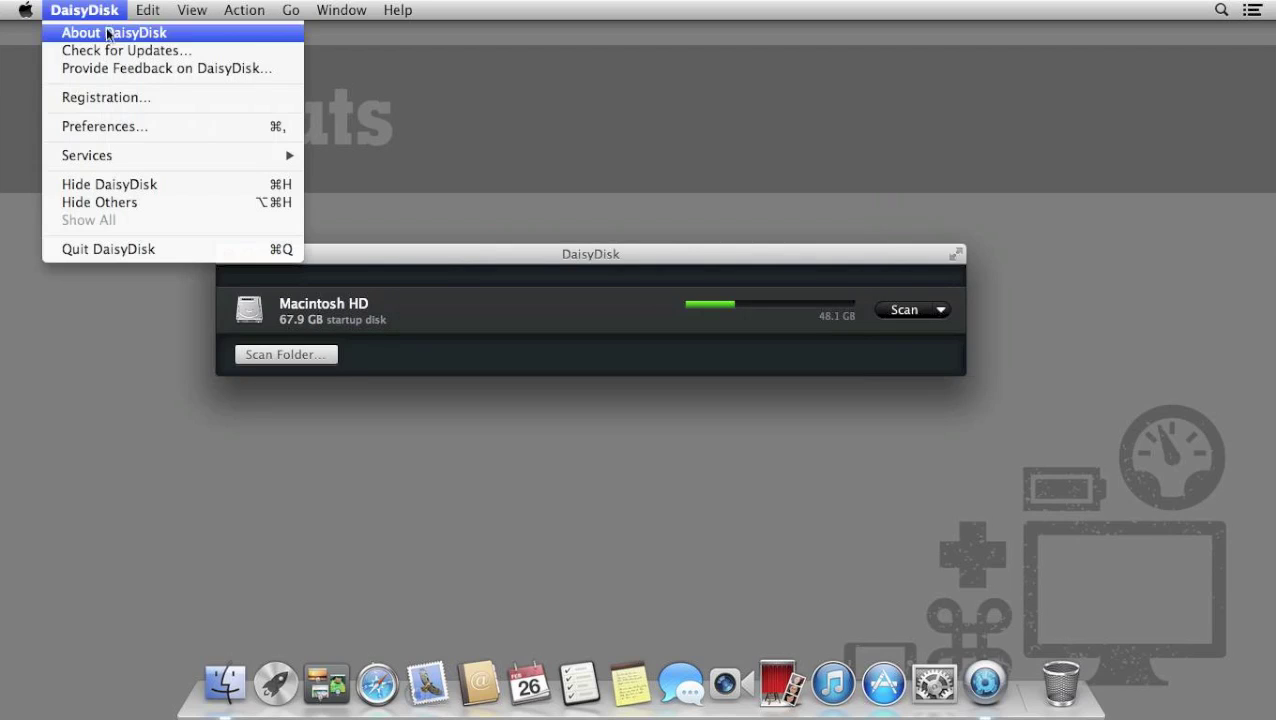
click(266, 126)
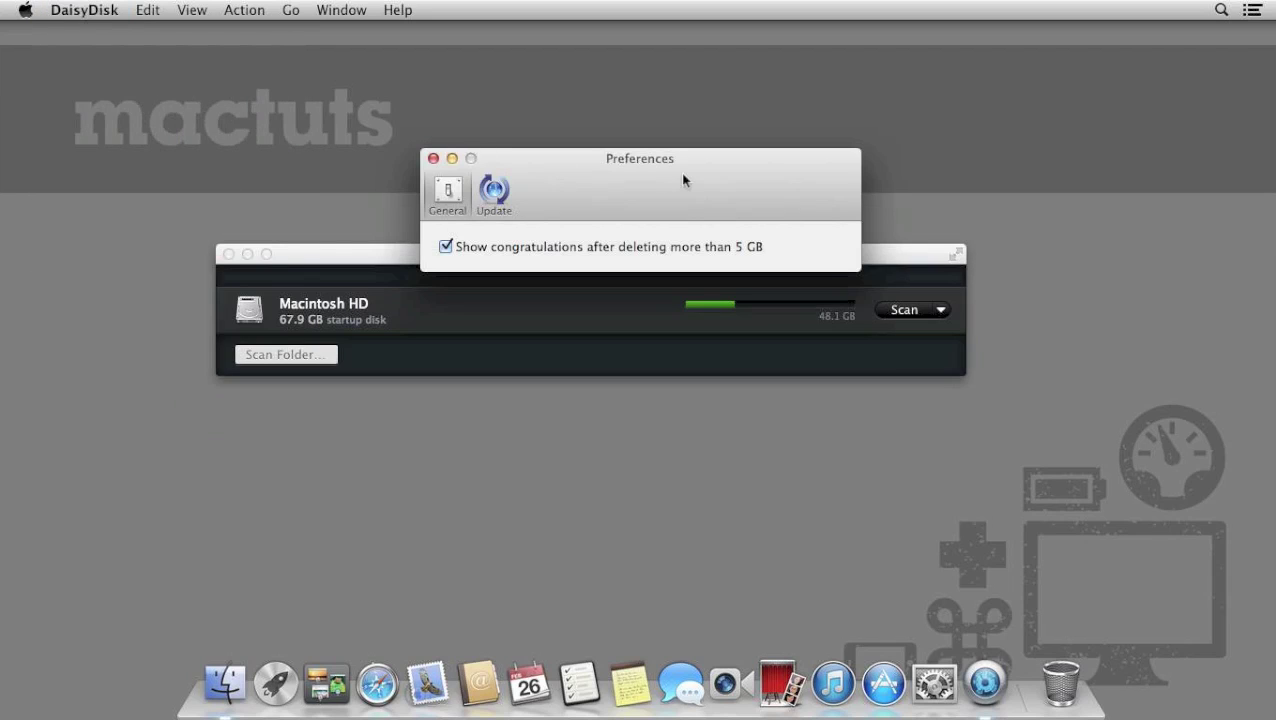
click(496, 194)
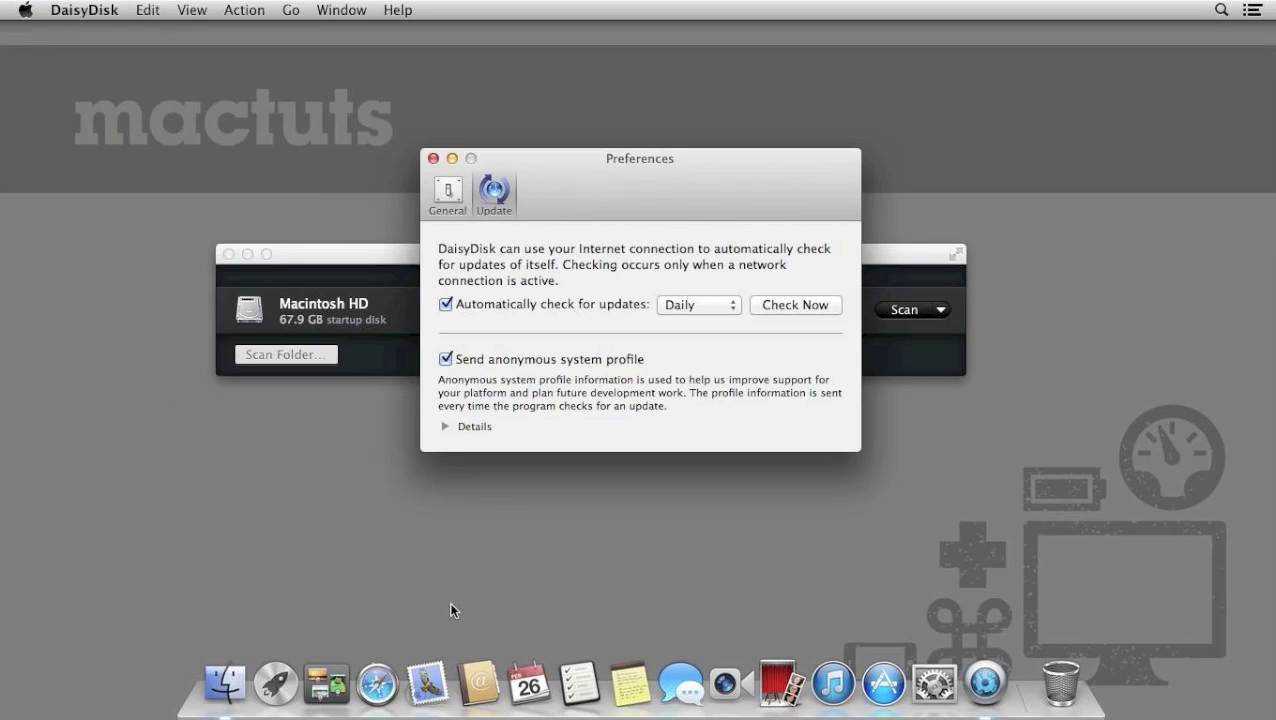
click(442, 424)
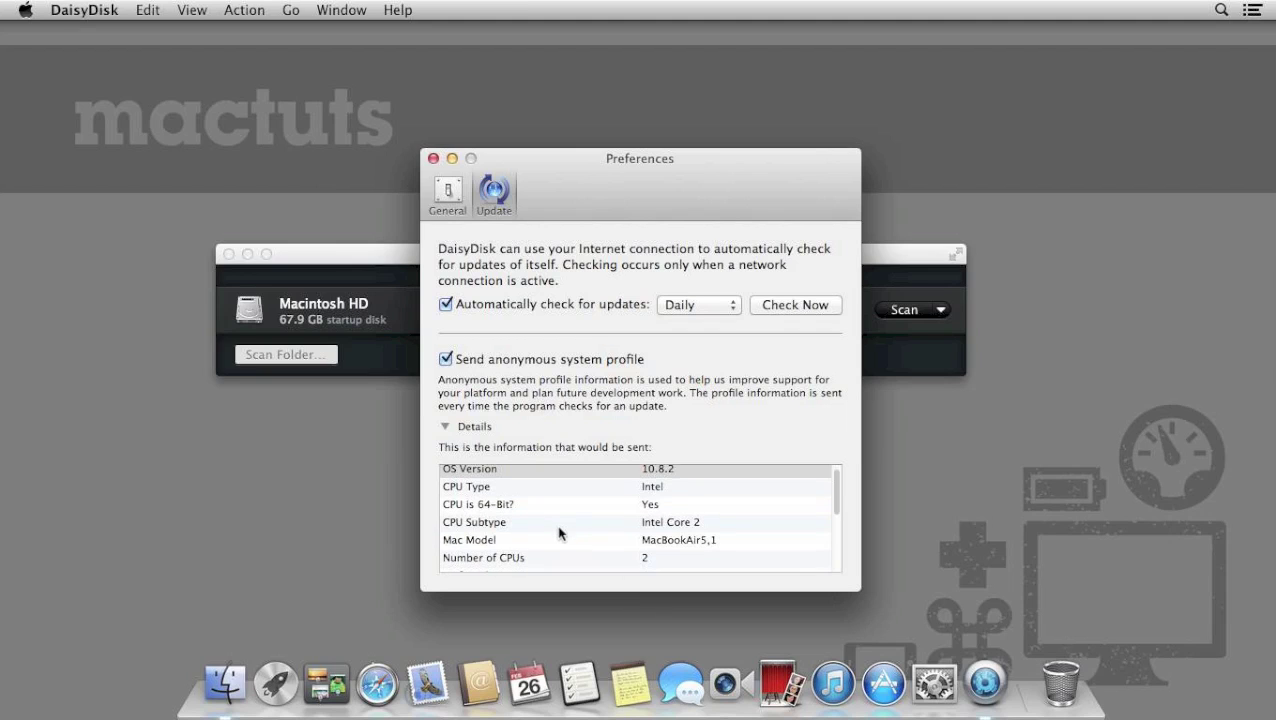
scroll(557, 534, down, 5)
scroll(558, 534, down, 2)
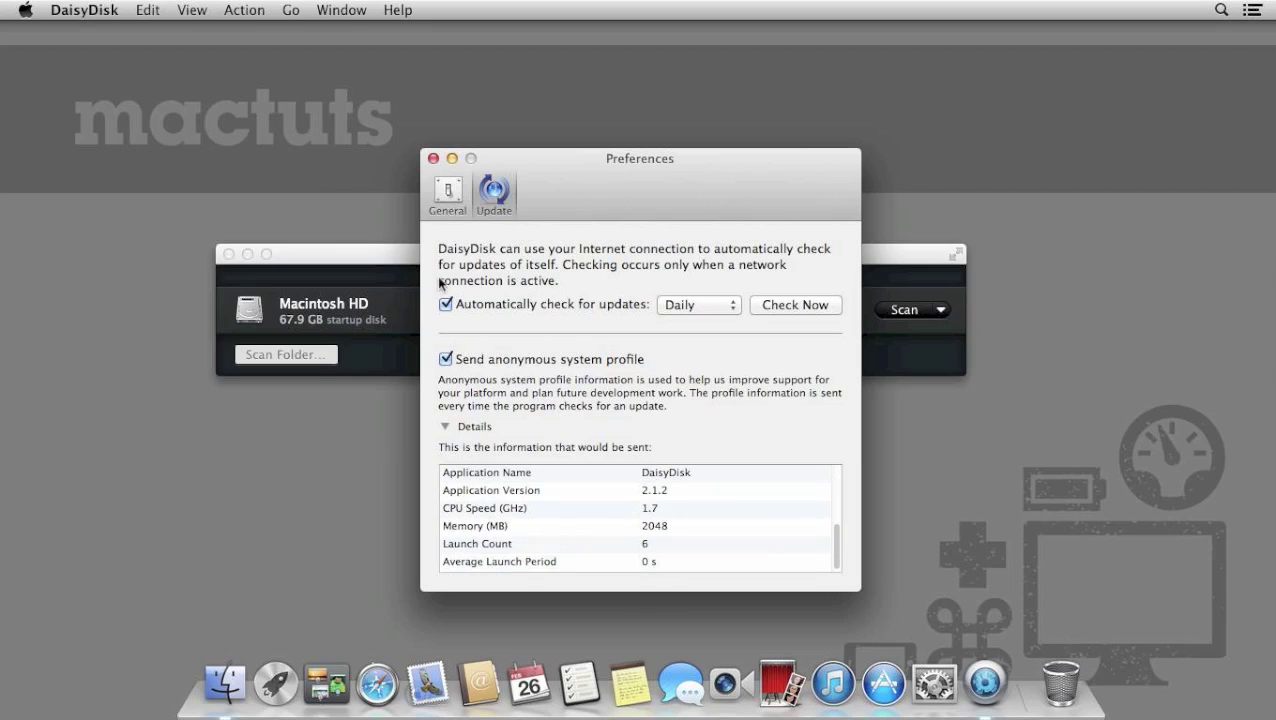
click(433, 159)
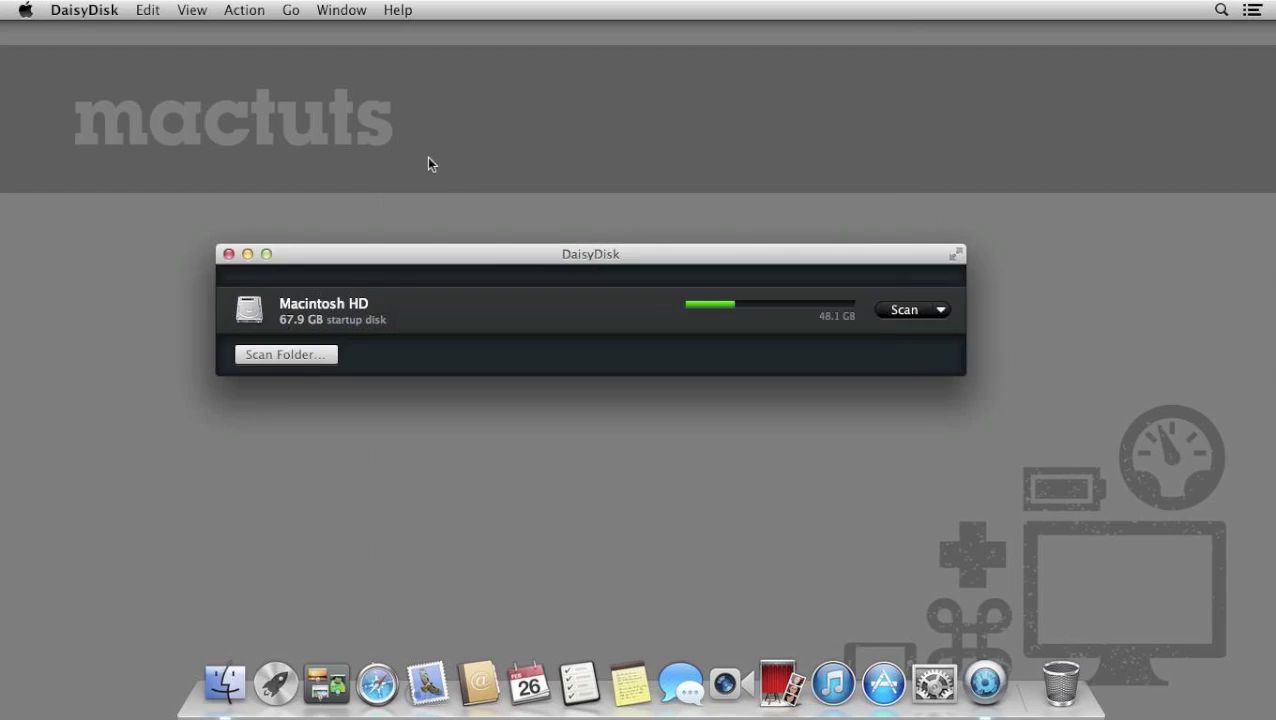
click(148, 10)
mouse_move(185, 13)
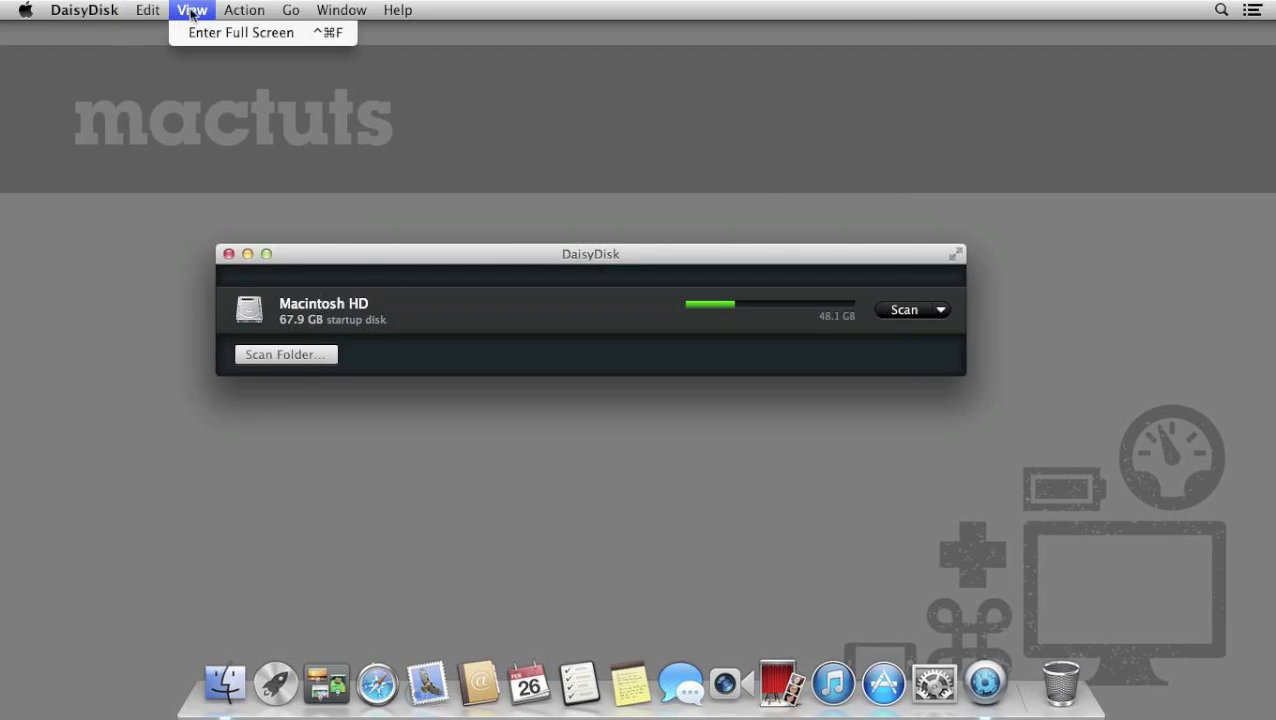
mouse_move(232, 12)
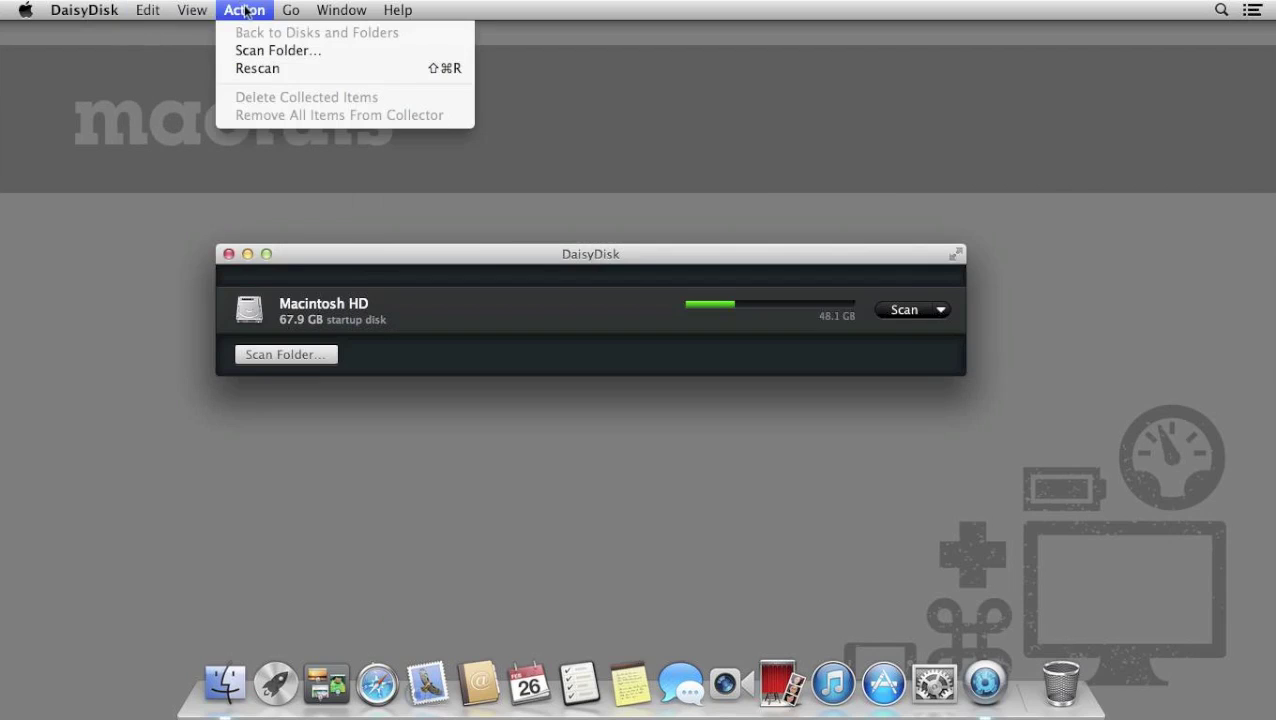
mouse_move(293, 12)
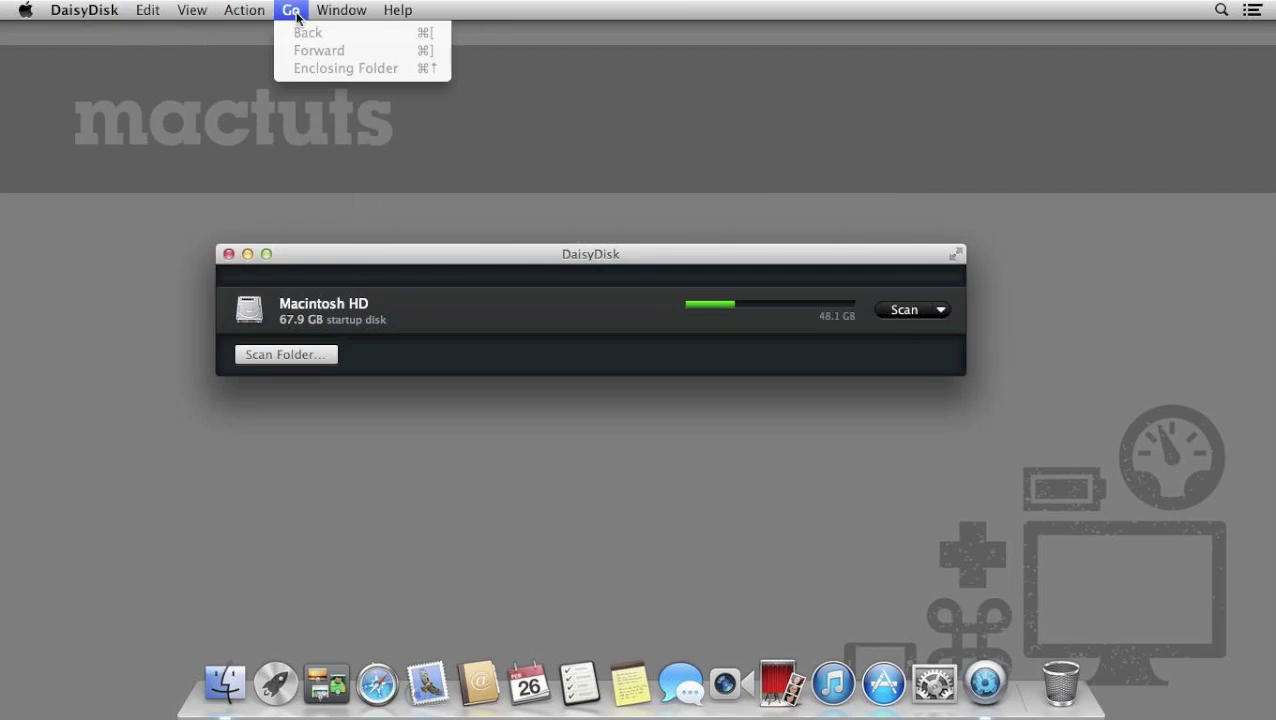
click(541, 250)
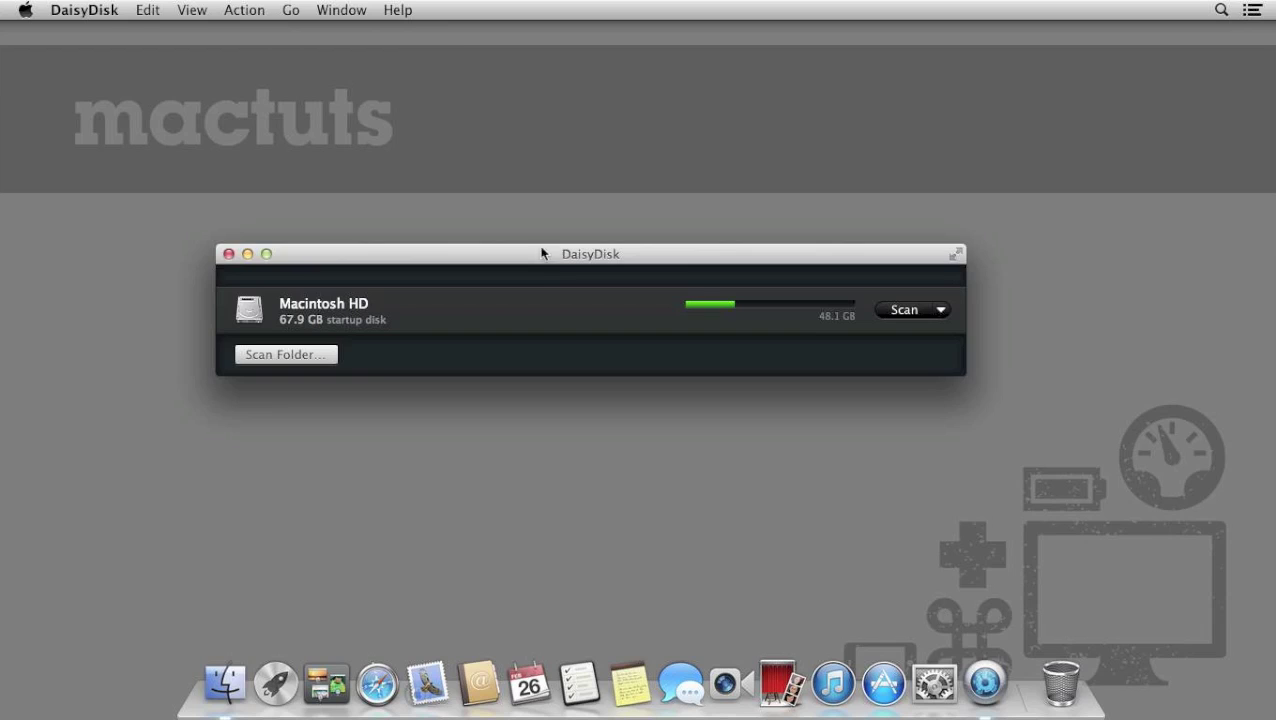
- Look over the scan options for Macintosh HD, run a standard scan of the disk, and move the window up to show the whole map
drag(548, 255, 533, 255)
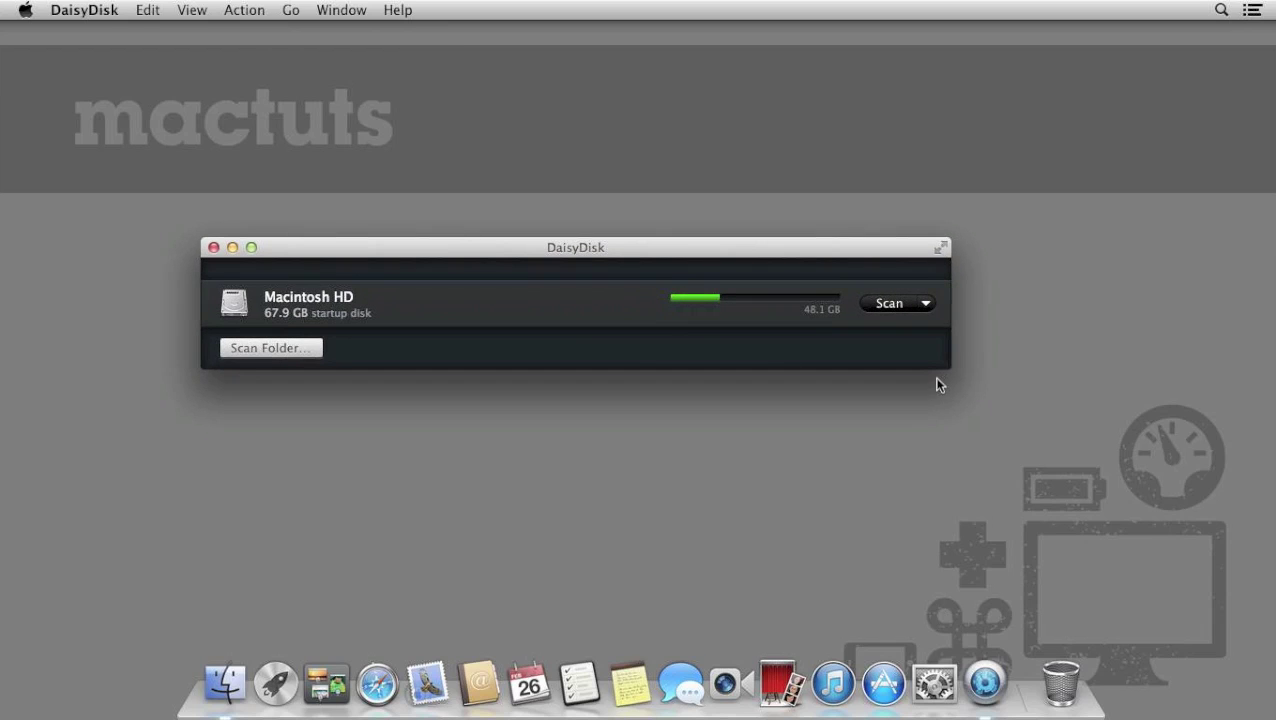
click(927, 304)
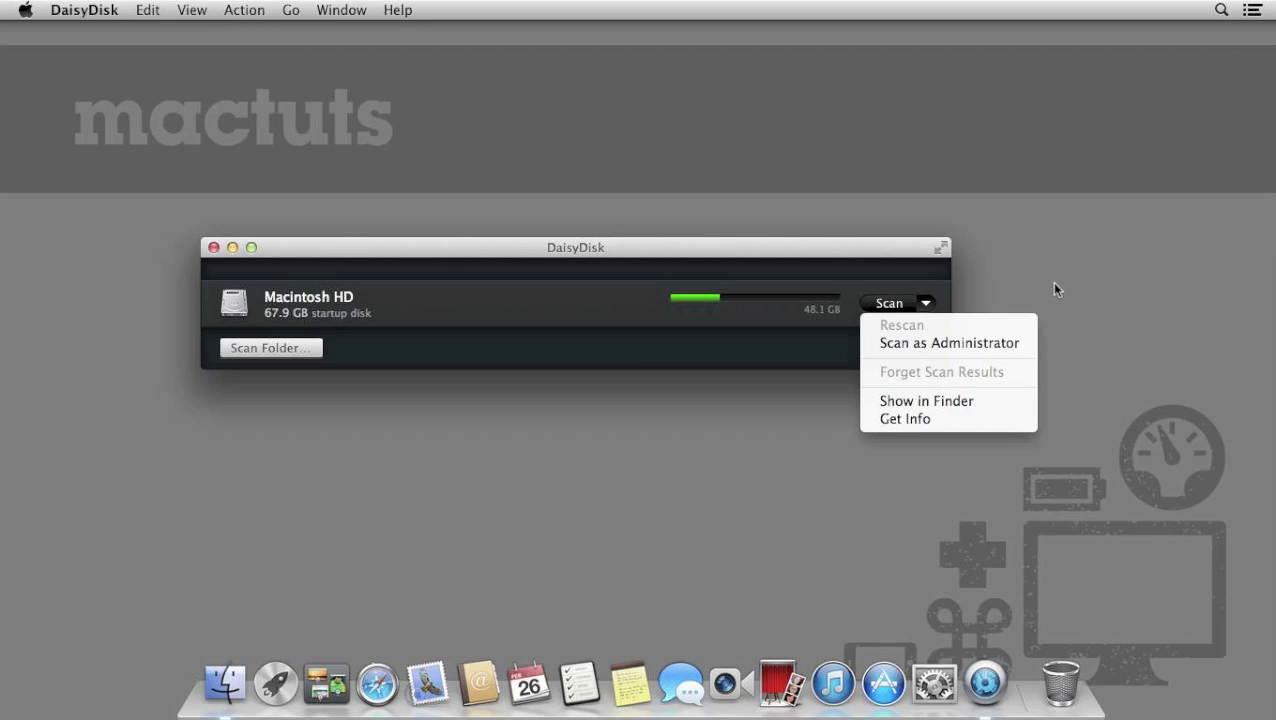
click(1055, 289)
click(879, 339)
click(895, 303)
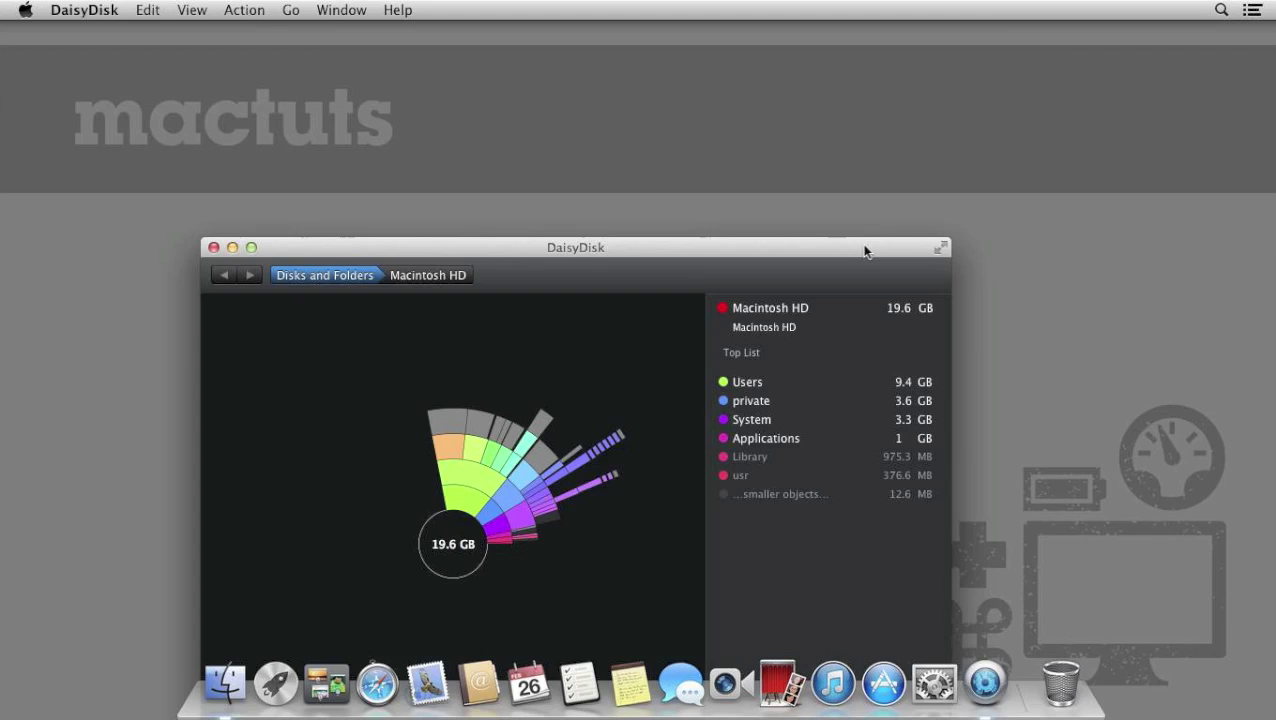
drag(865, 250, 906, 57)
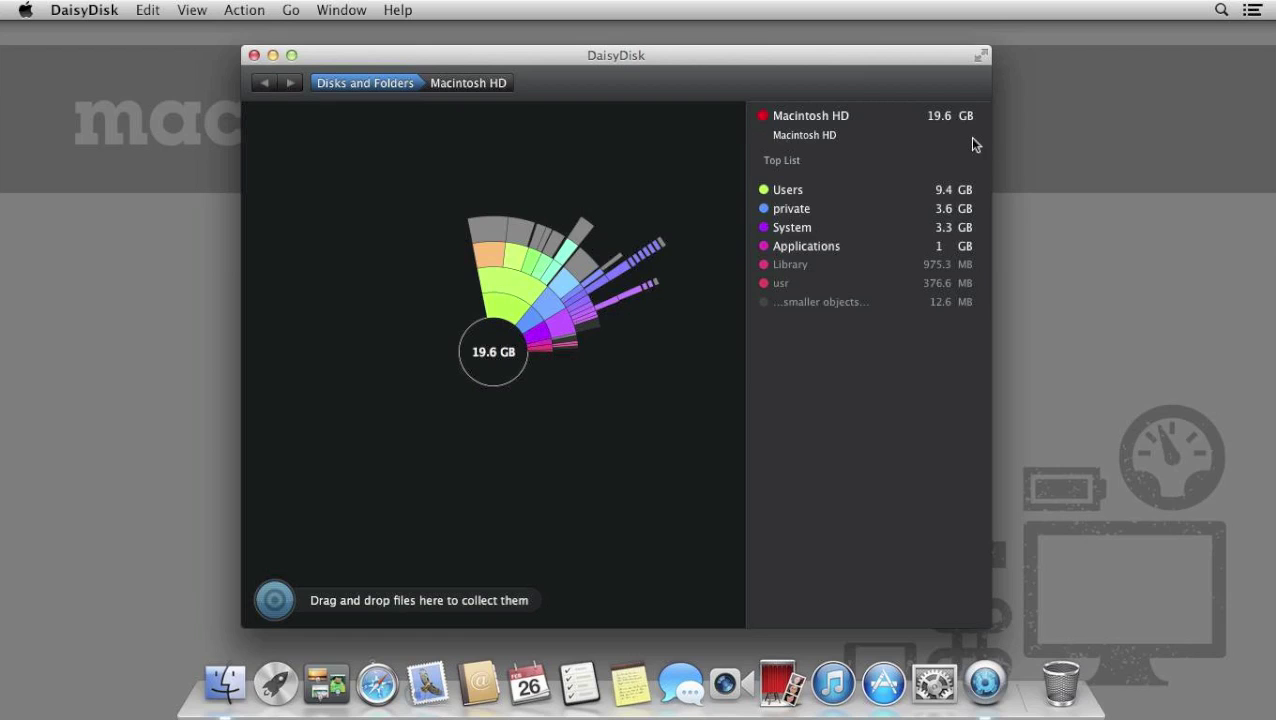
- Drill down through the scanned Macintosh HD into Users, mactuts and Pictures to examine what takes up space
click(846, 192)
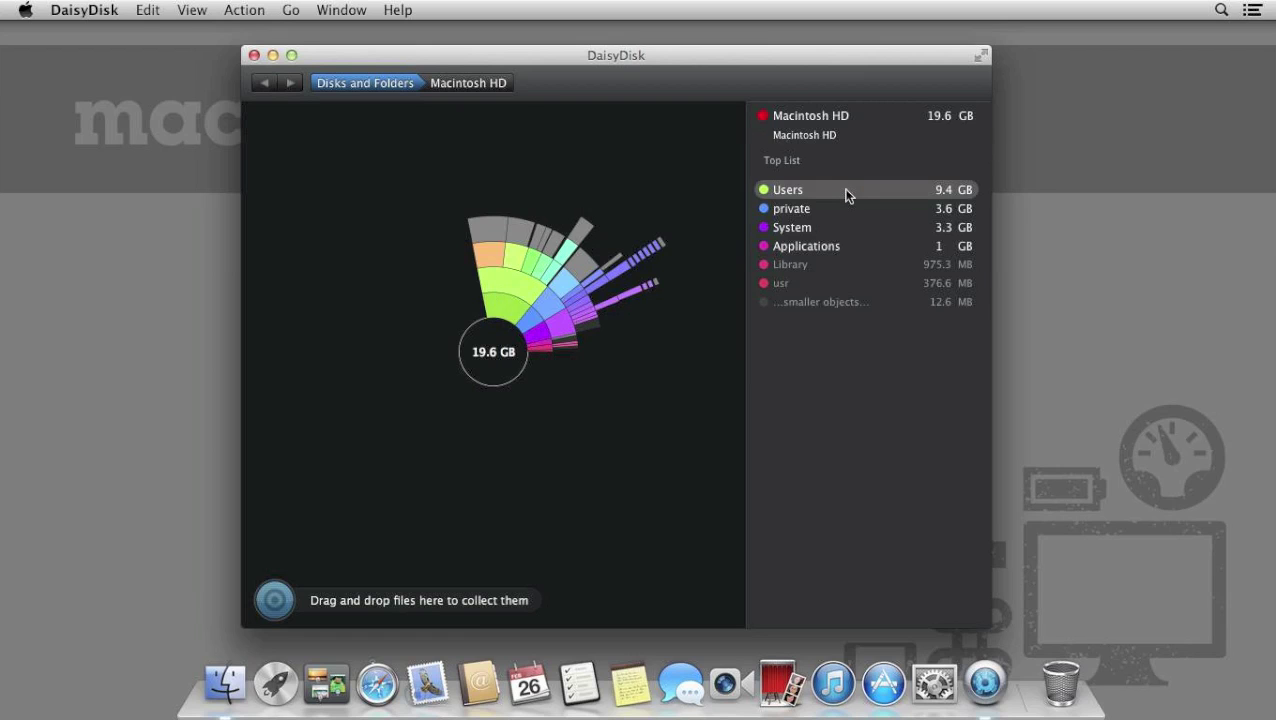
click(846, 194)
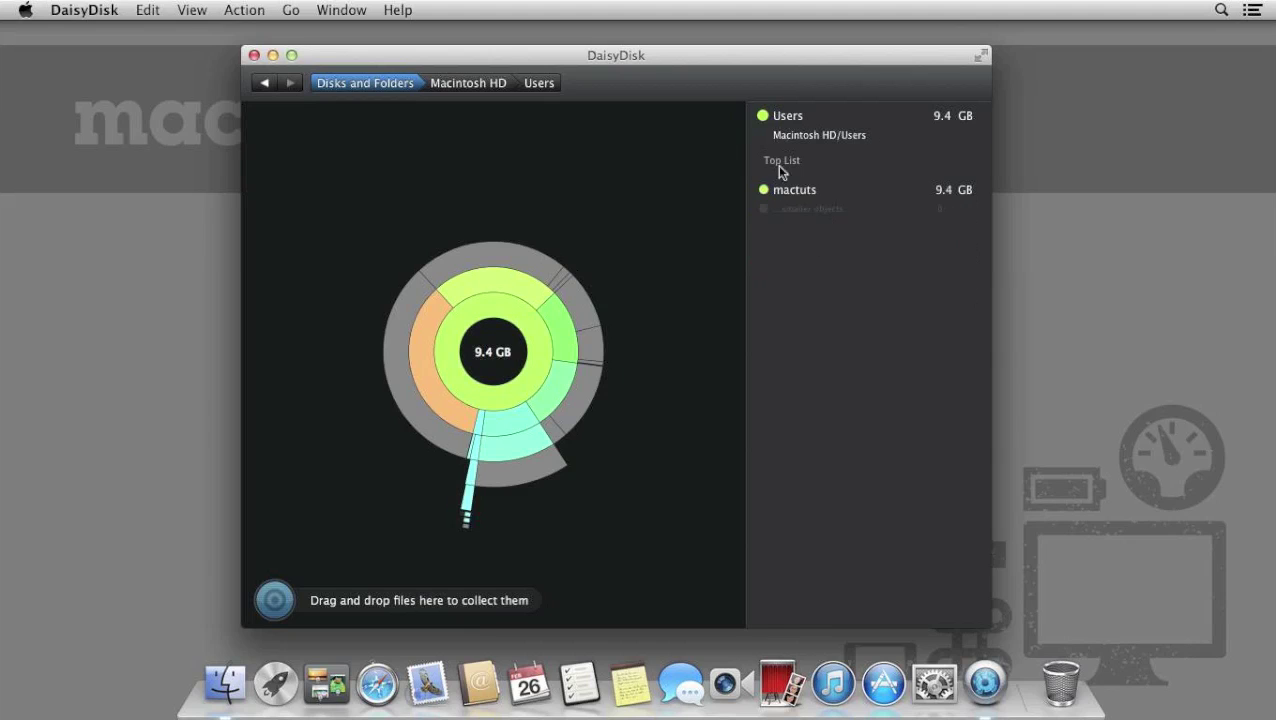
click(873, 188)
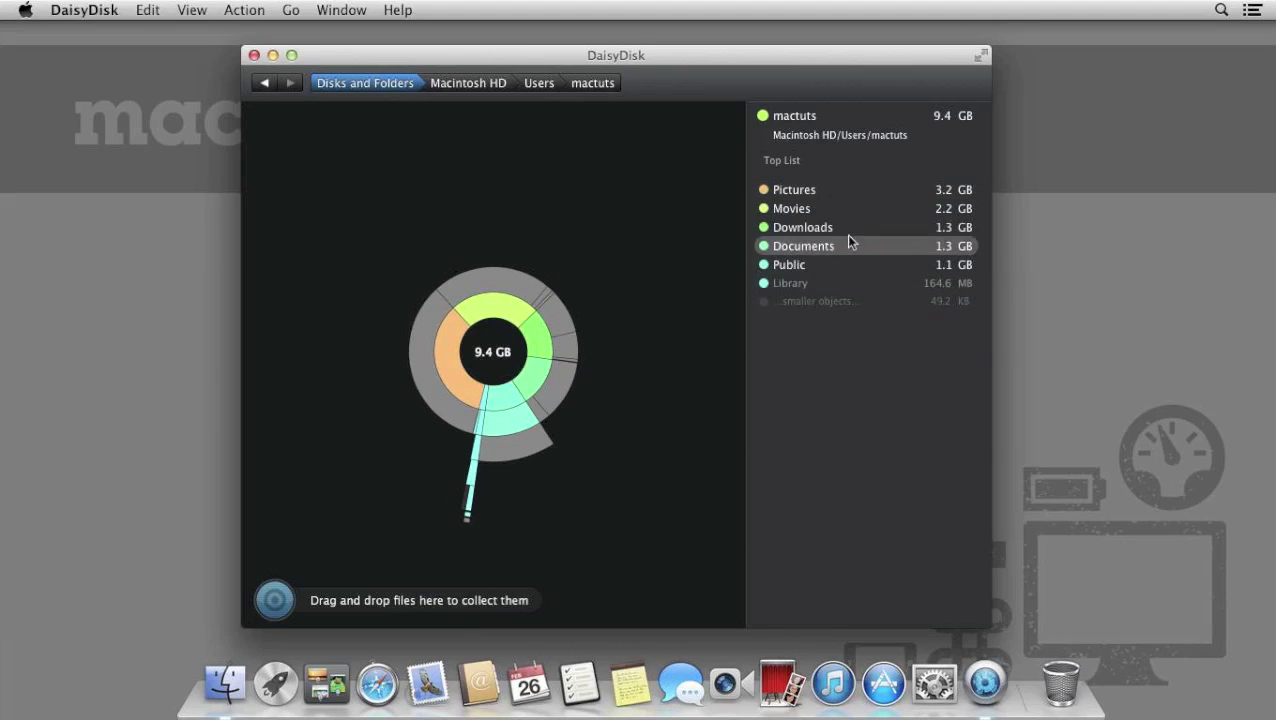
click(850, 189)
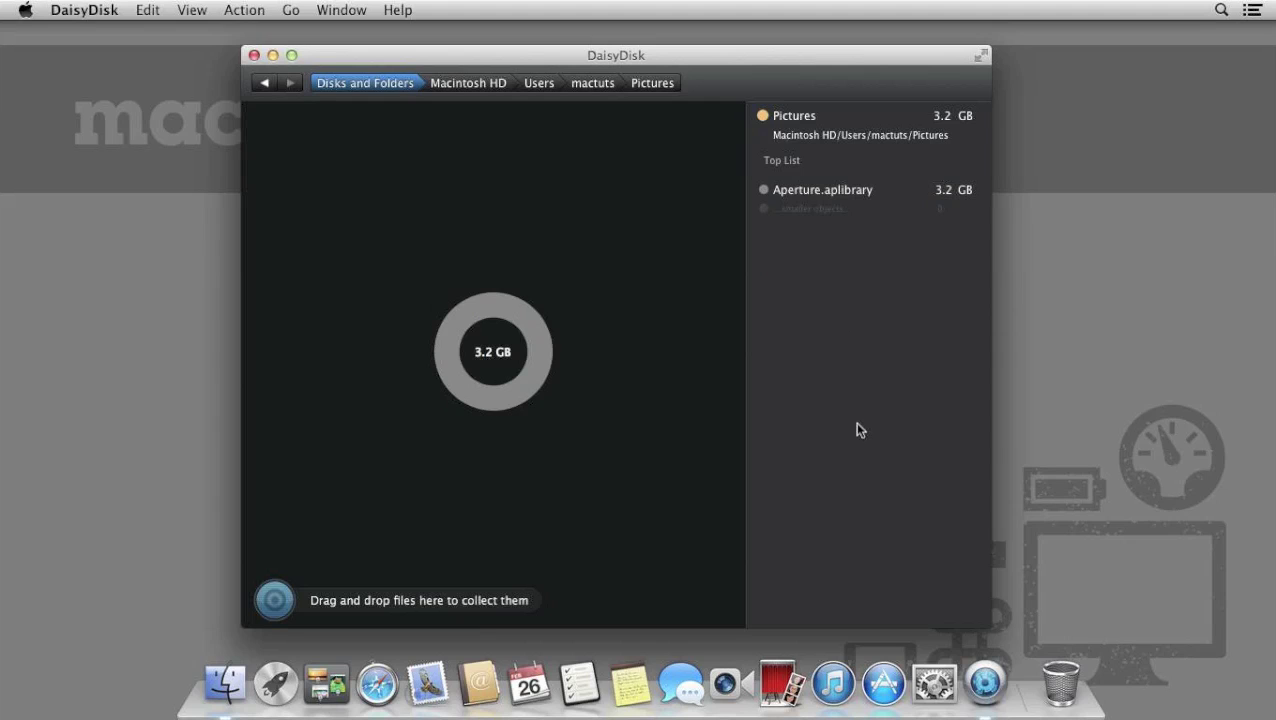
right_click(894, 195)
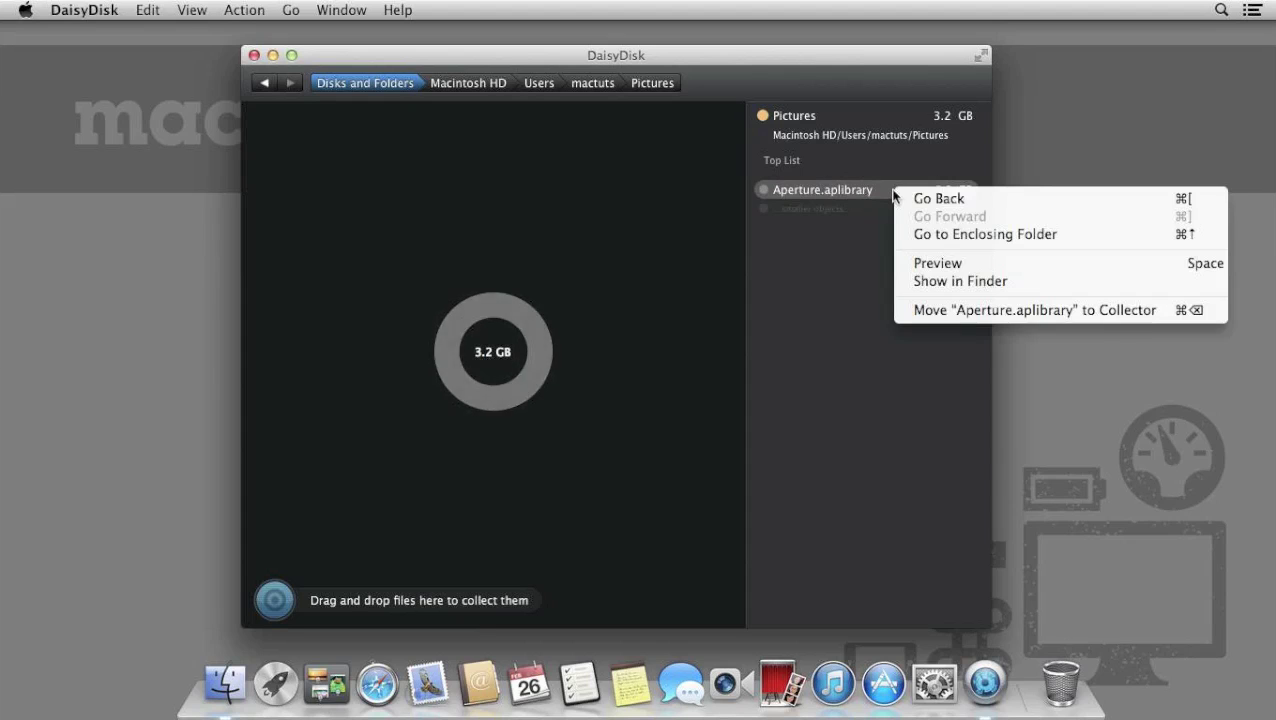
click(1108, 242)
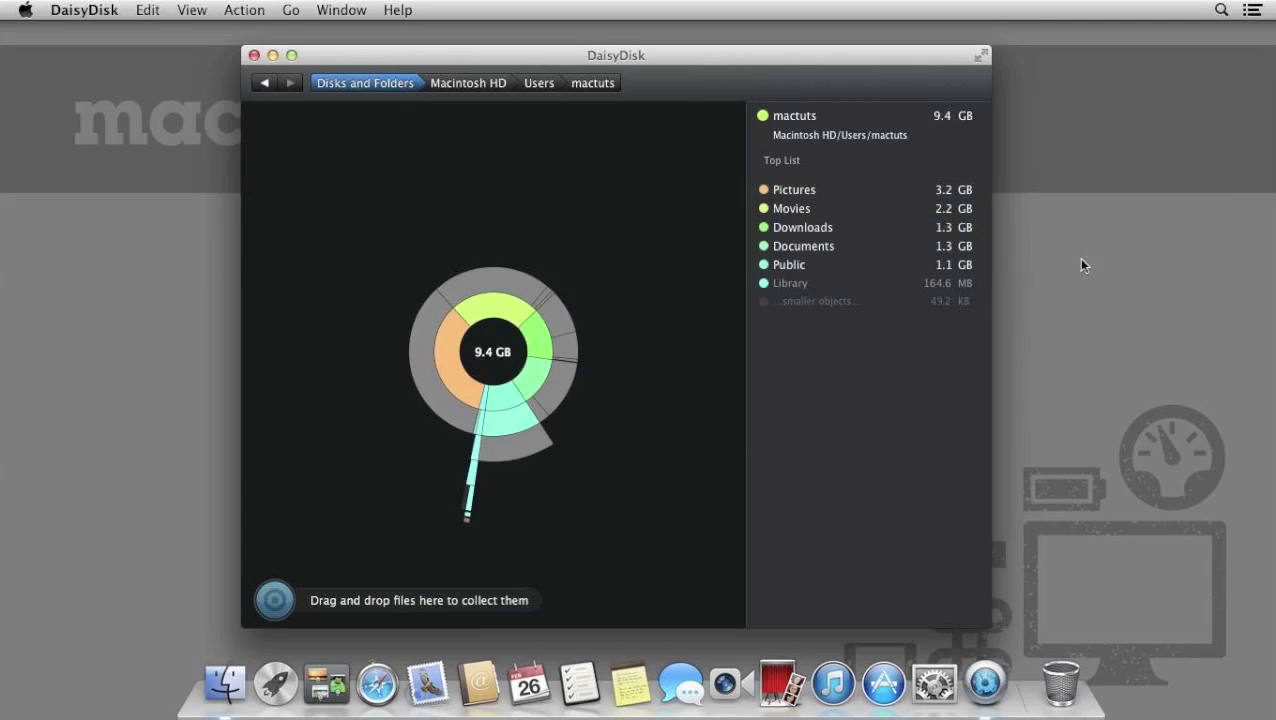
click(898, 191)
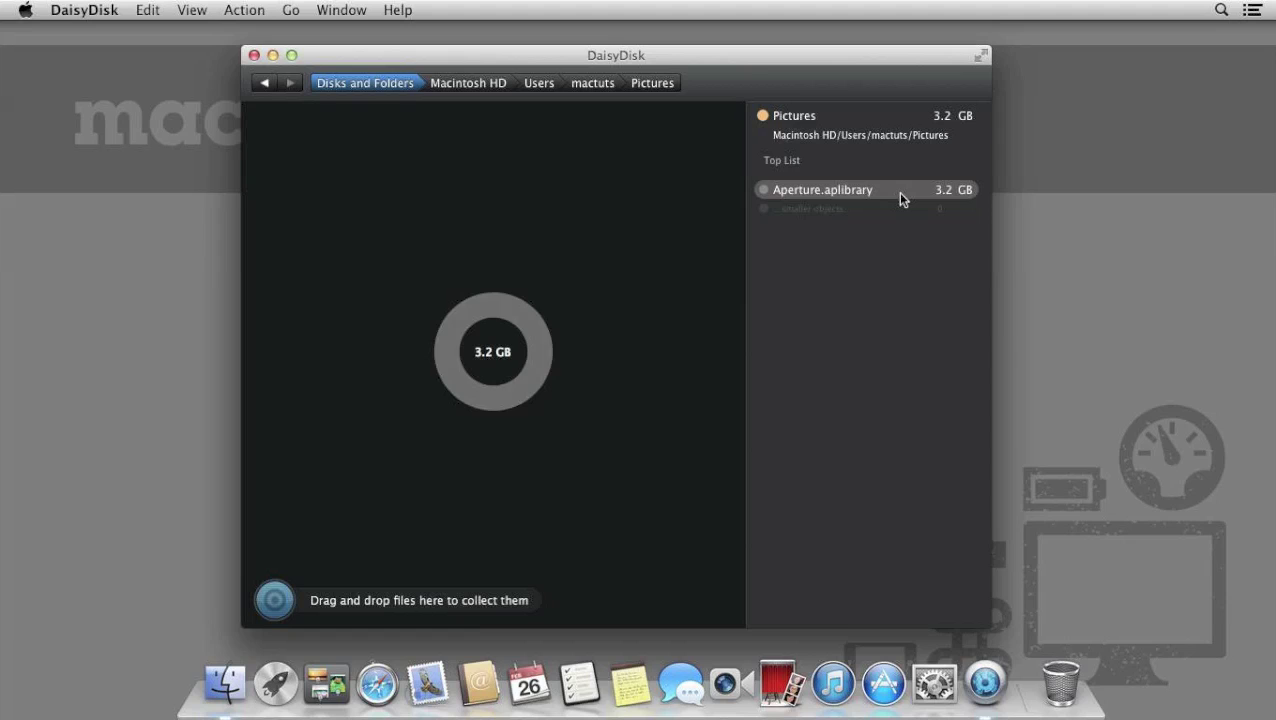
- Reveal Aperture.aplibrary in Finder to inspect the file, and close the Finder window
right_click(899, 199)
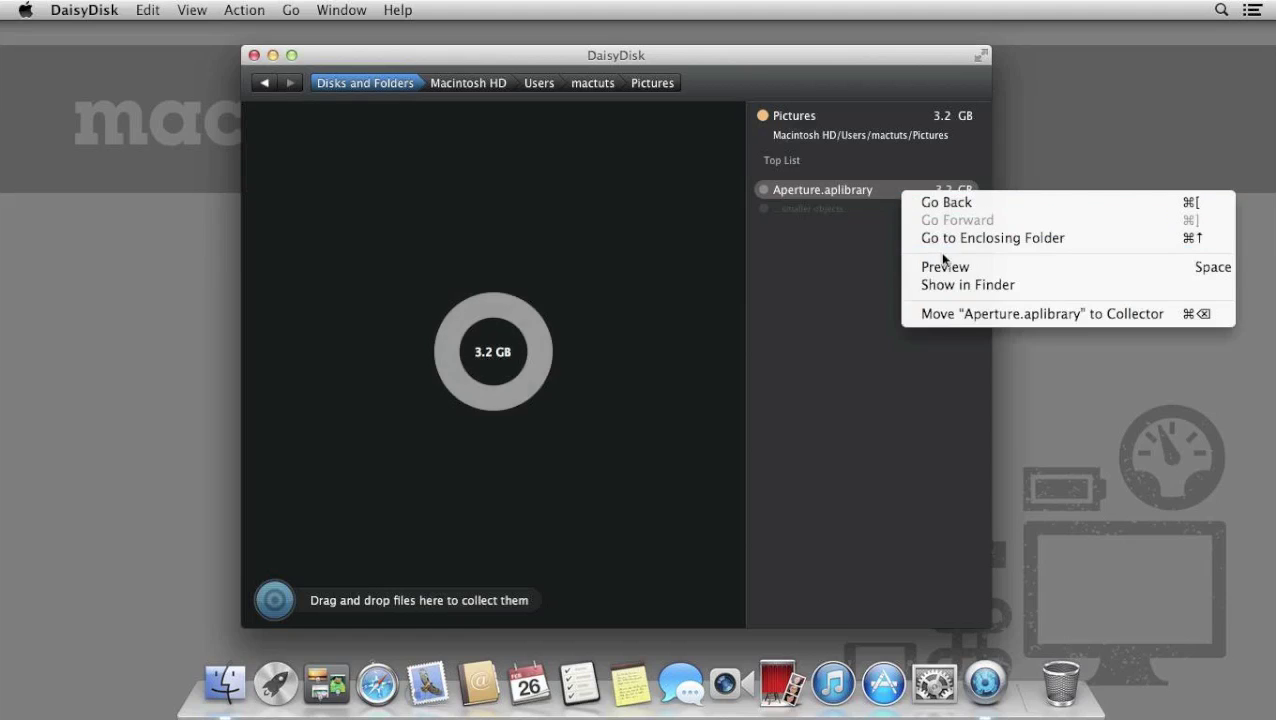
click(942, 285)
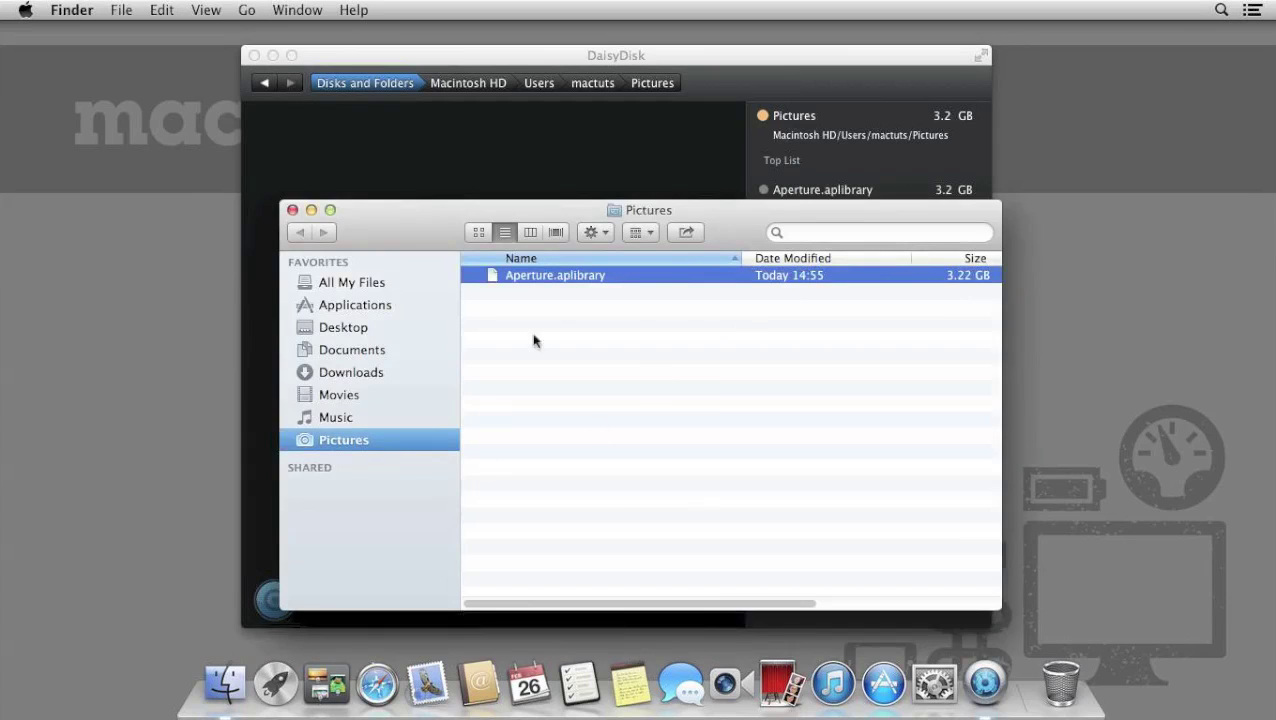
drag(570, 604, 544, 612)
click(291, 210)
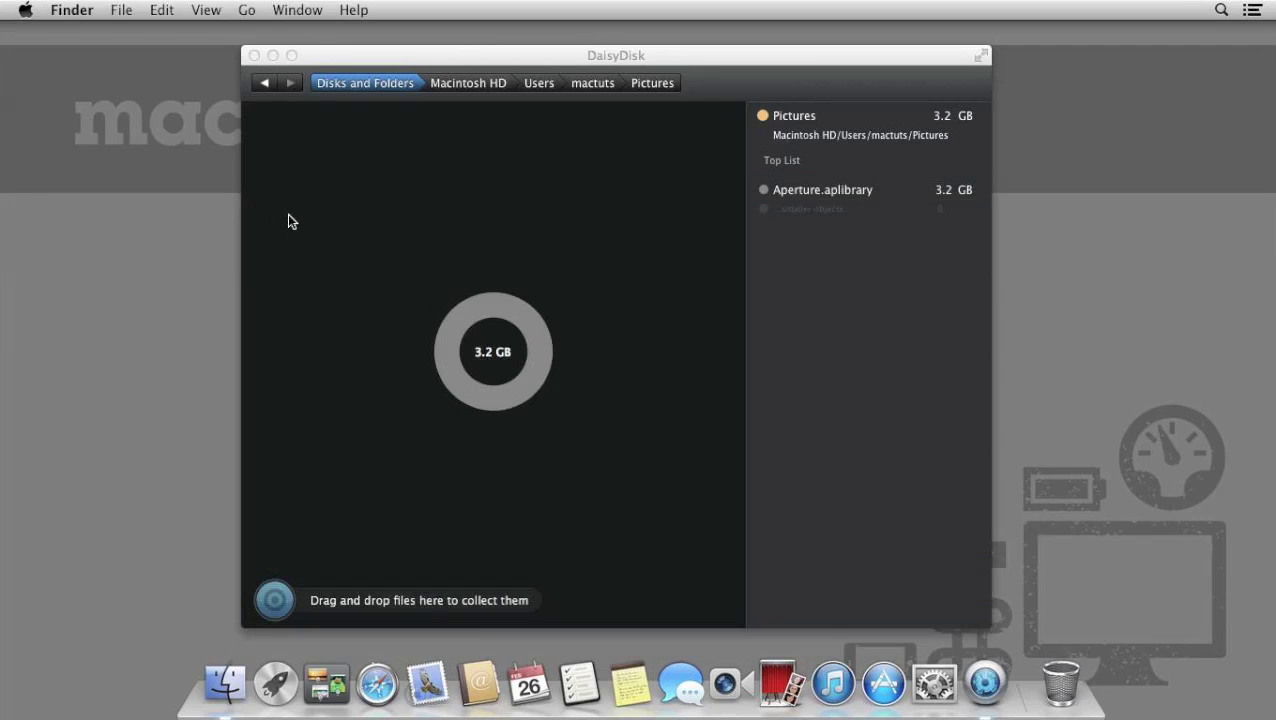
- Move Aperture.aplibrary from Pictures to the Collector, and expand the Collector's contents to check them before collapsing it
click(843, 252)
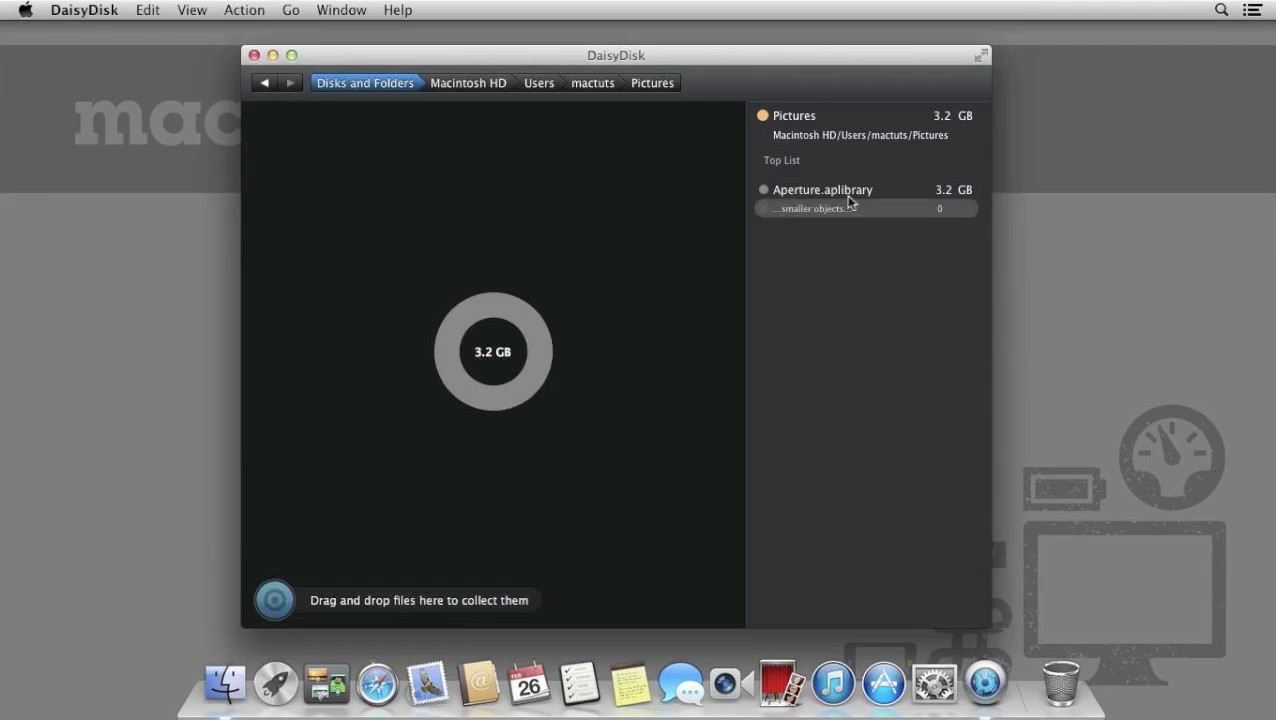
right_click(847, 194)
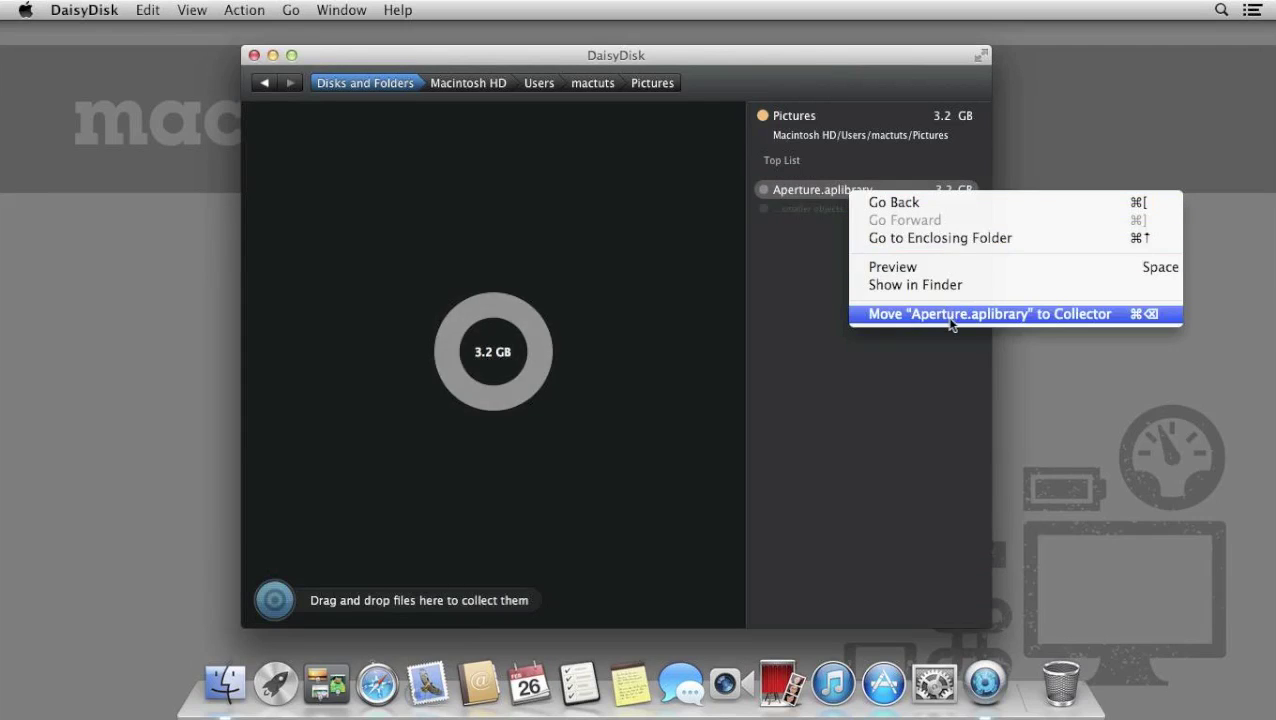
click(951, 316)
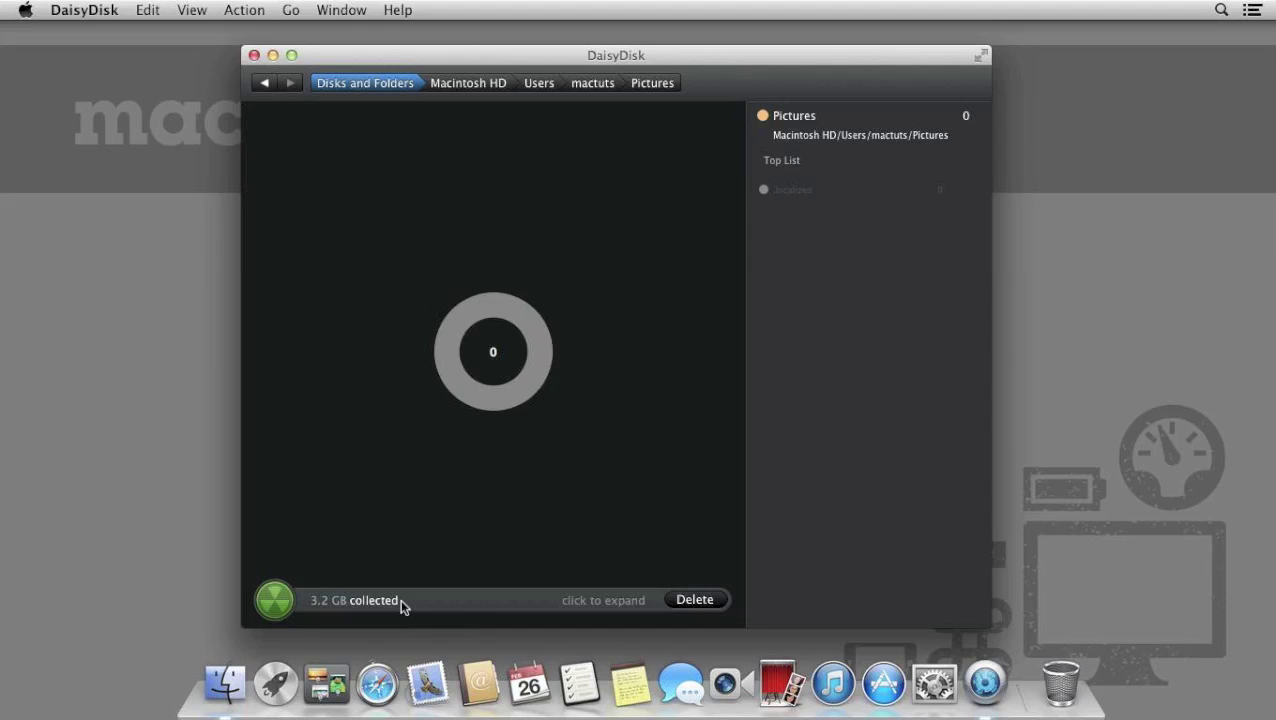
click(630, 600)
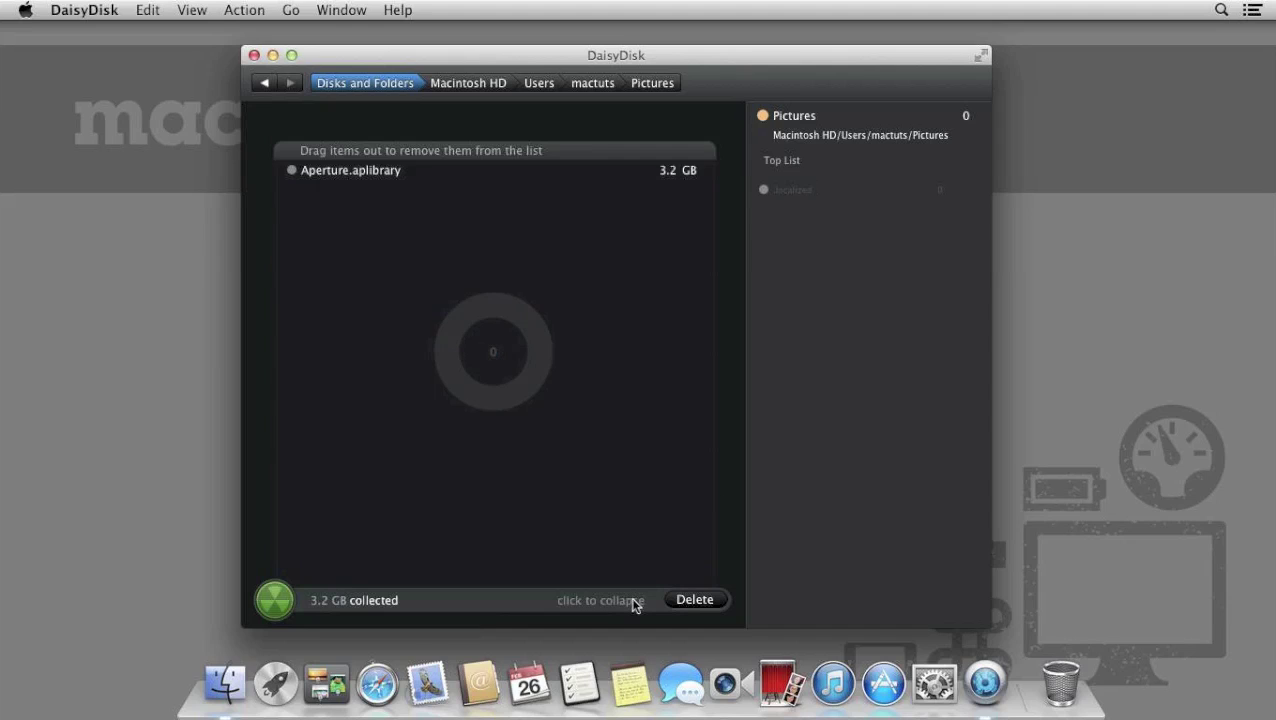
click(630, 600)
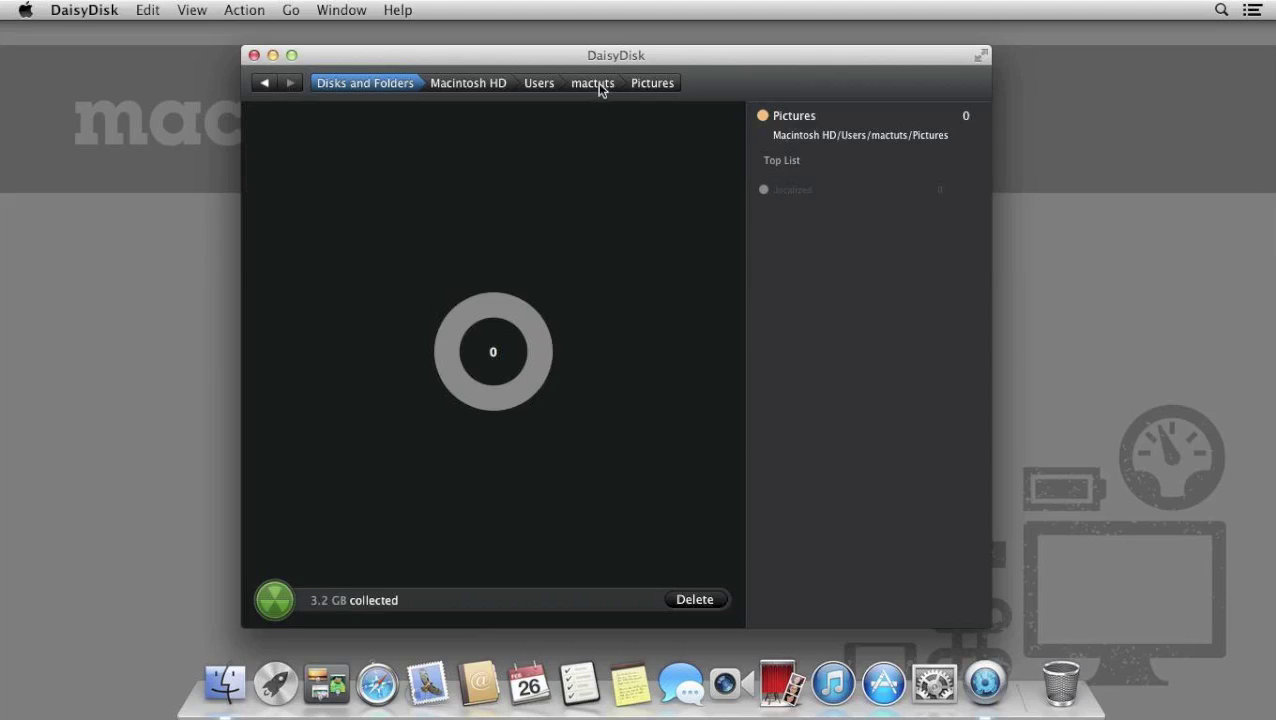
- Go back to the mactuts folder, open Movies, and preview the Marvel's The Avengers Trailer video
click(599, 86)
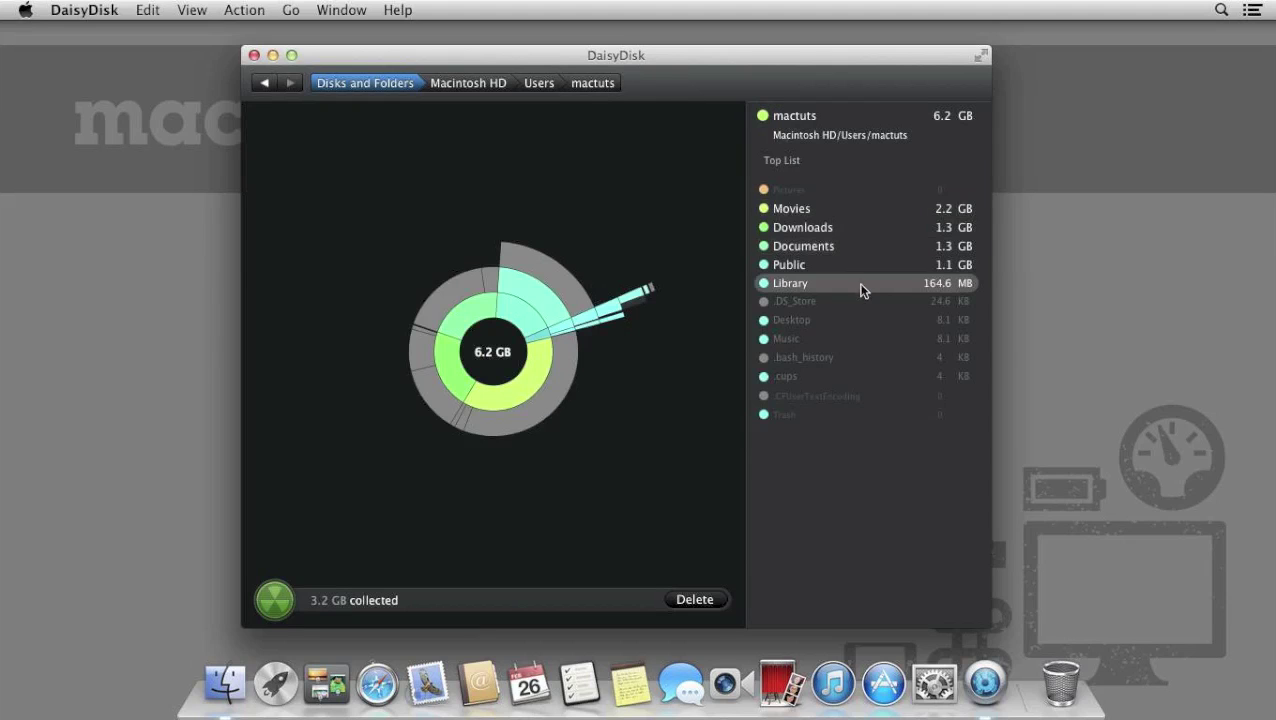
click(820, 212)
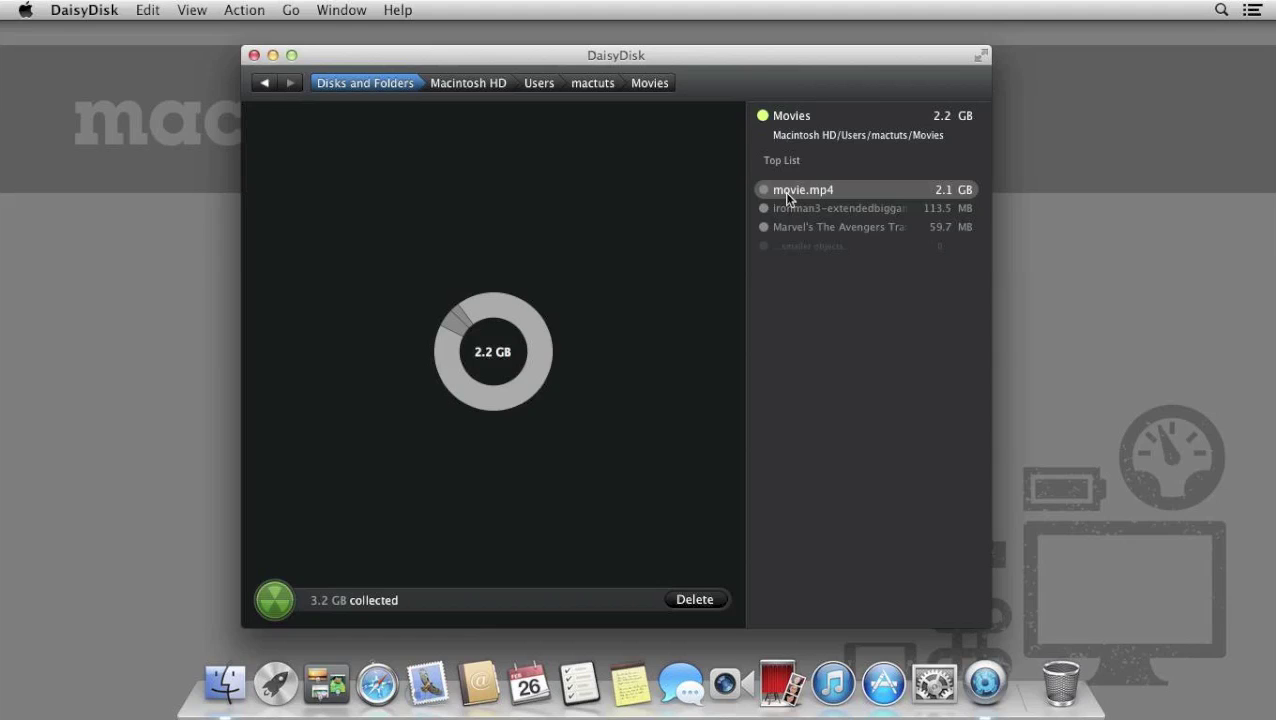
right_click(786, 193)
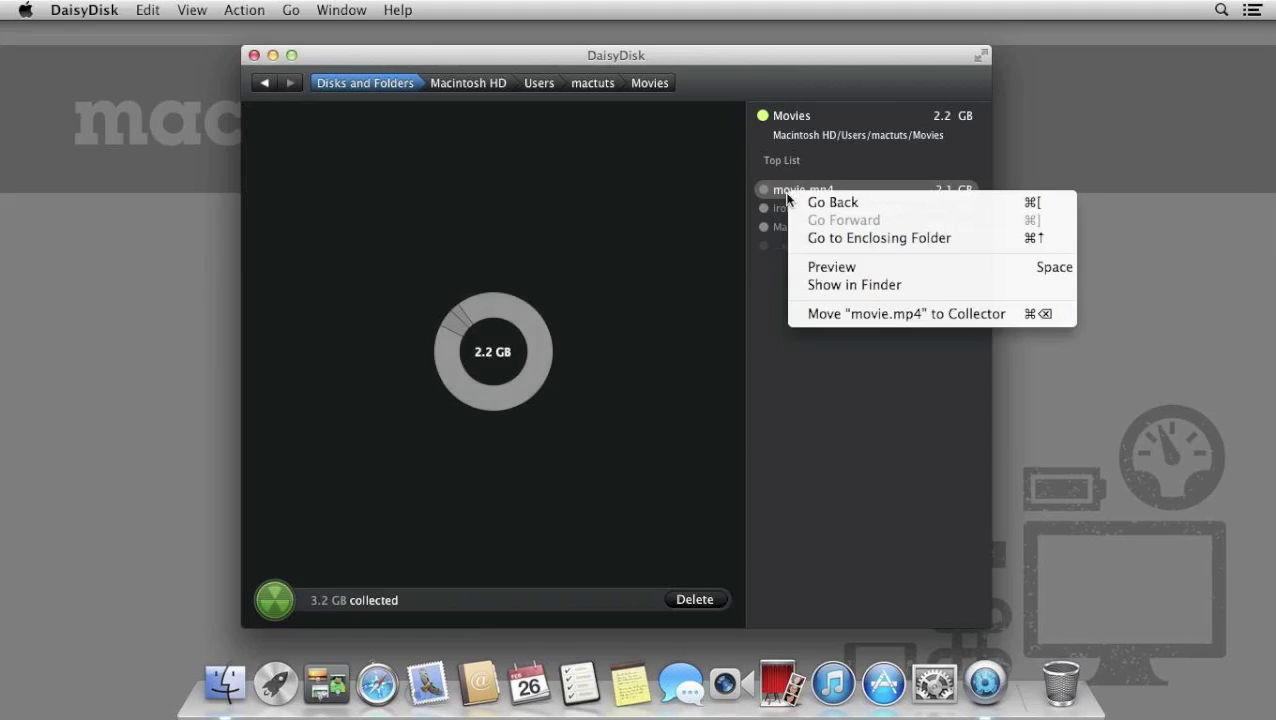
click(995, 286)
click(843, 225)
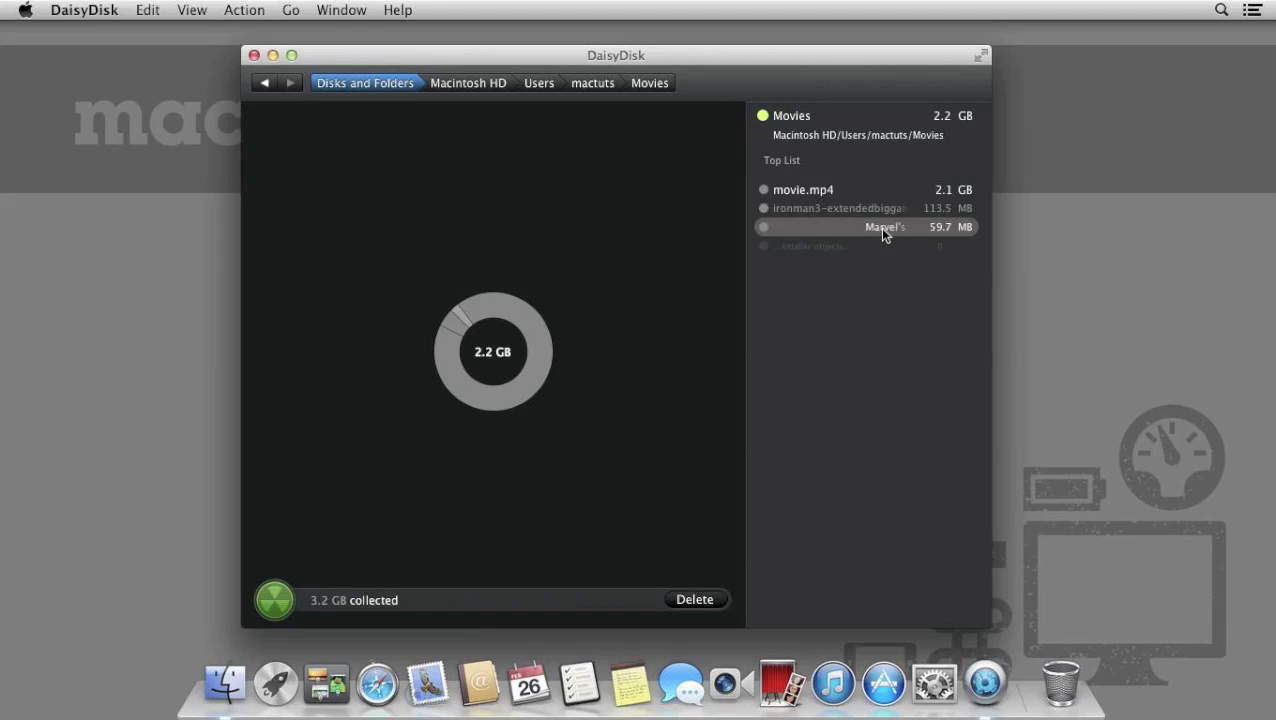
mouse_move(883, 233)
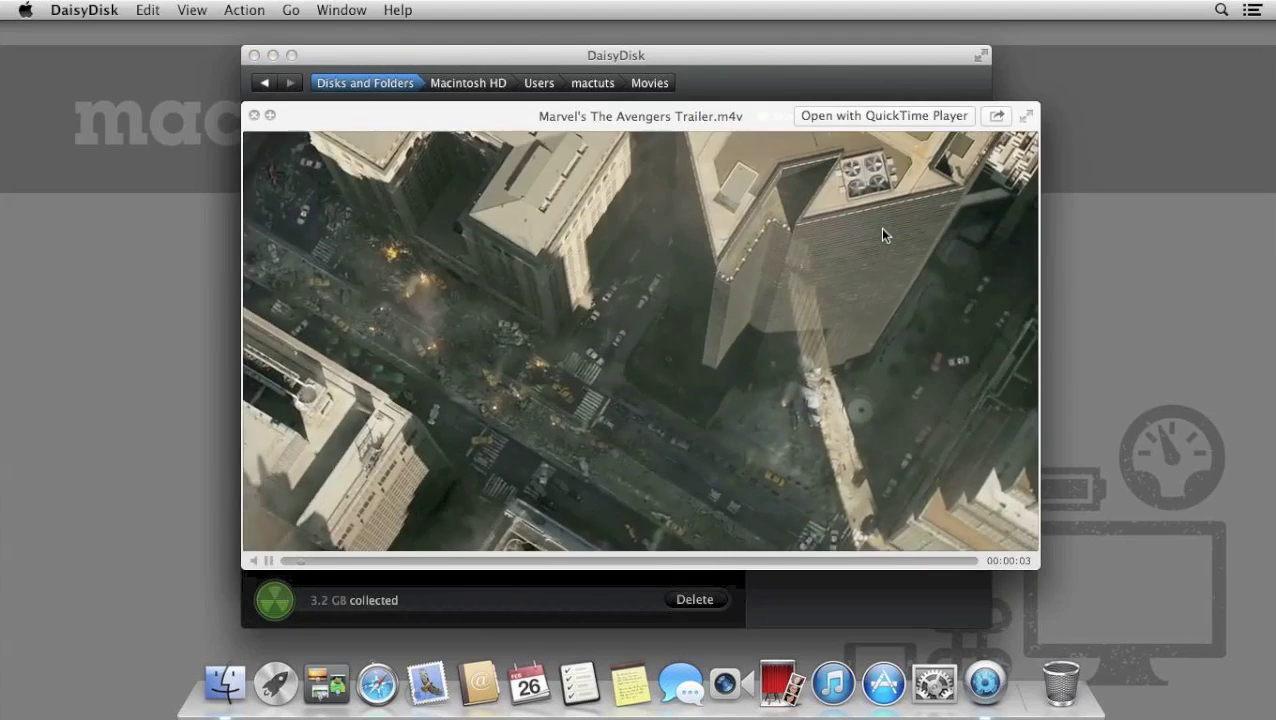
key(space)
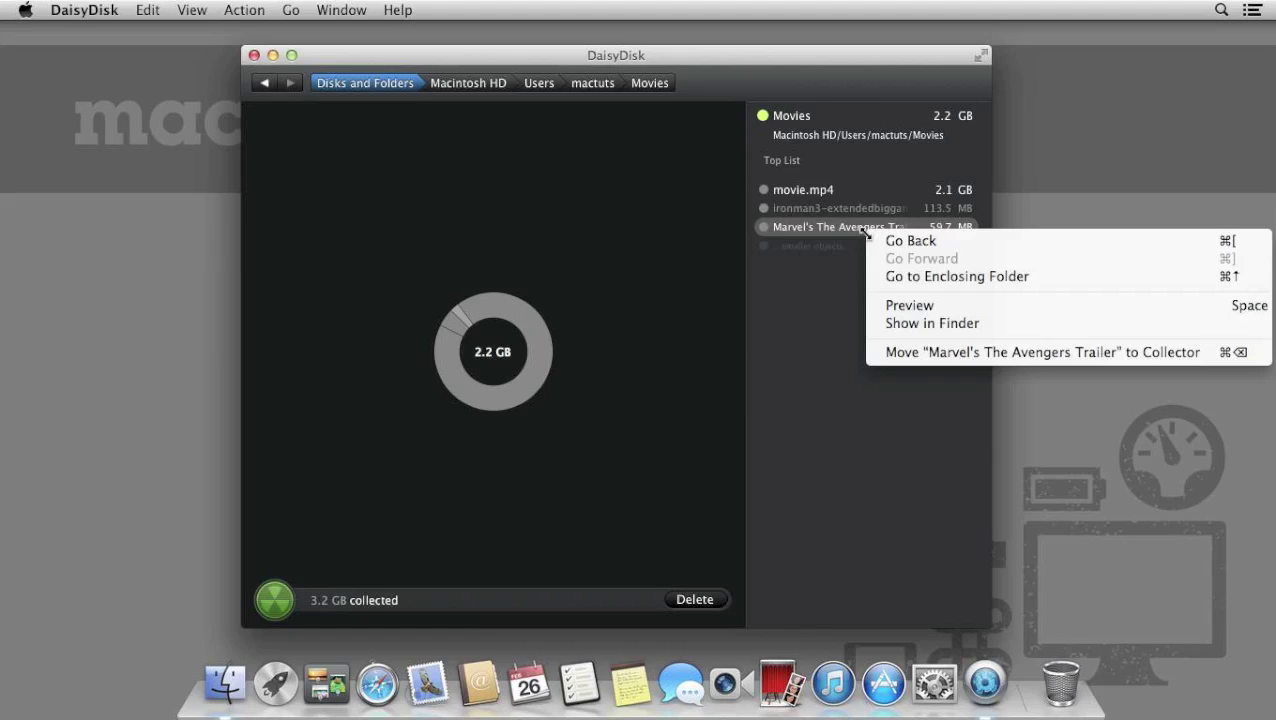
- Move Marvel's The Avengers Trailer, ironman3-extendedbiggame_h1080p.mov and movie.mp4 from the Movies folder to the Collector
click(909, 352)
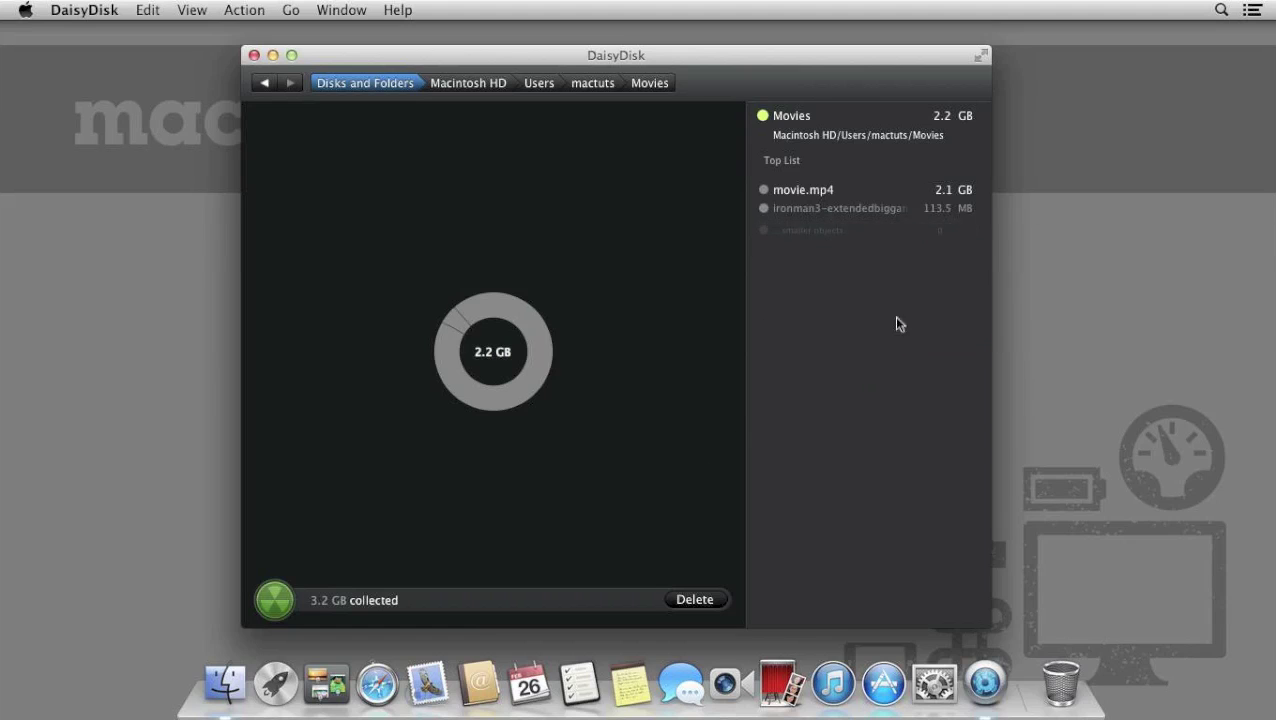
right_click(891, 212)
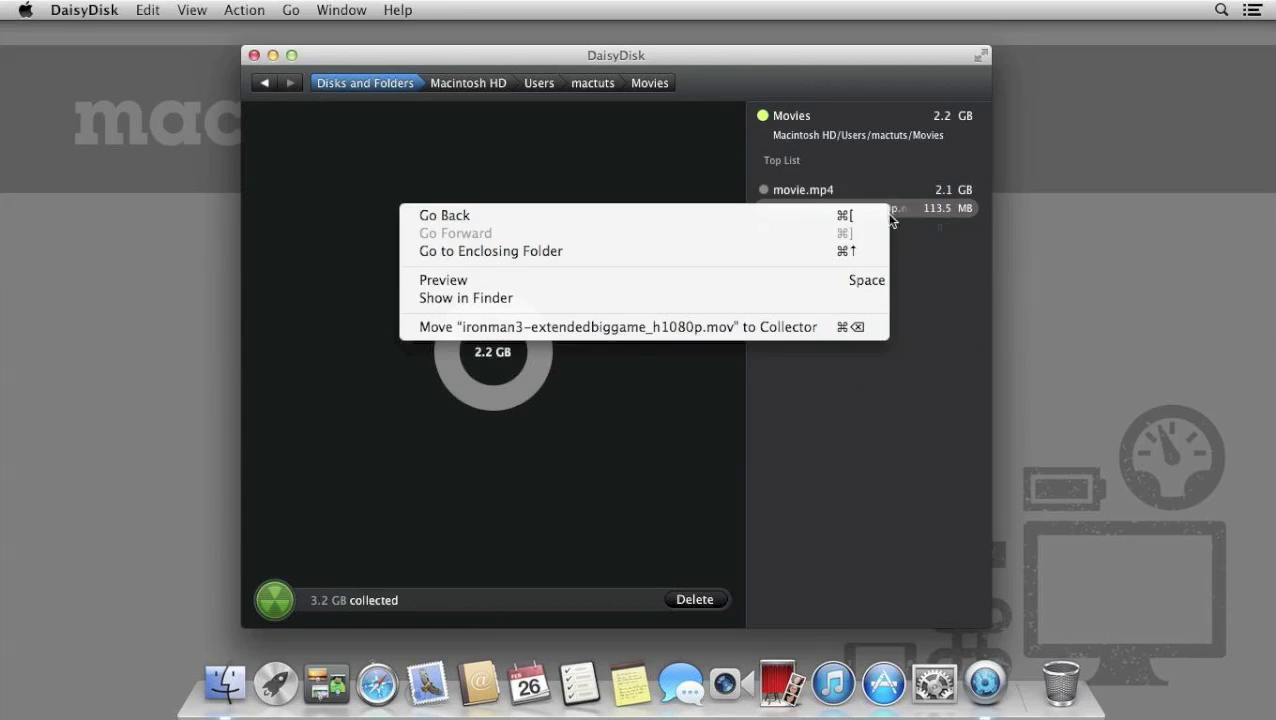
click(878, 327)
right_click(880, 192)
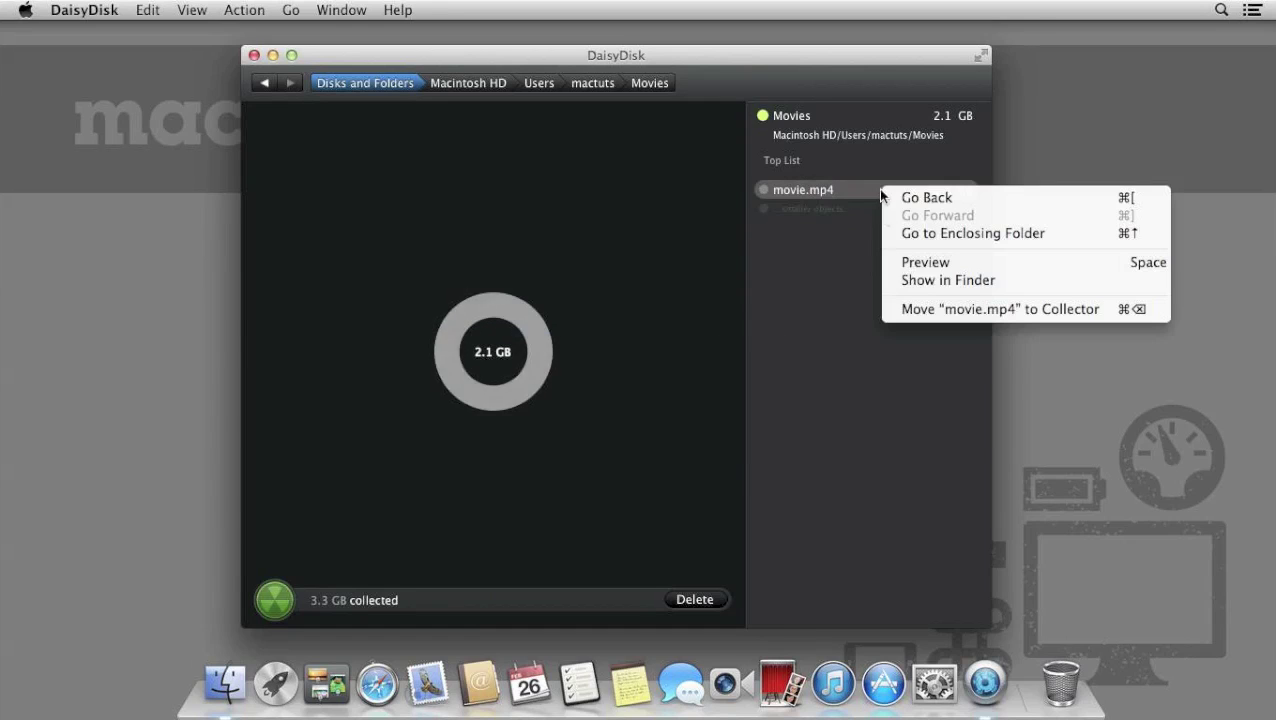
click(988, 308)
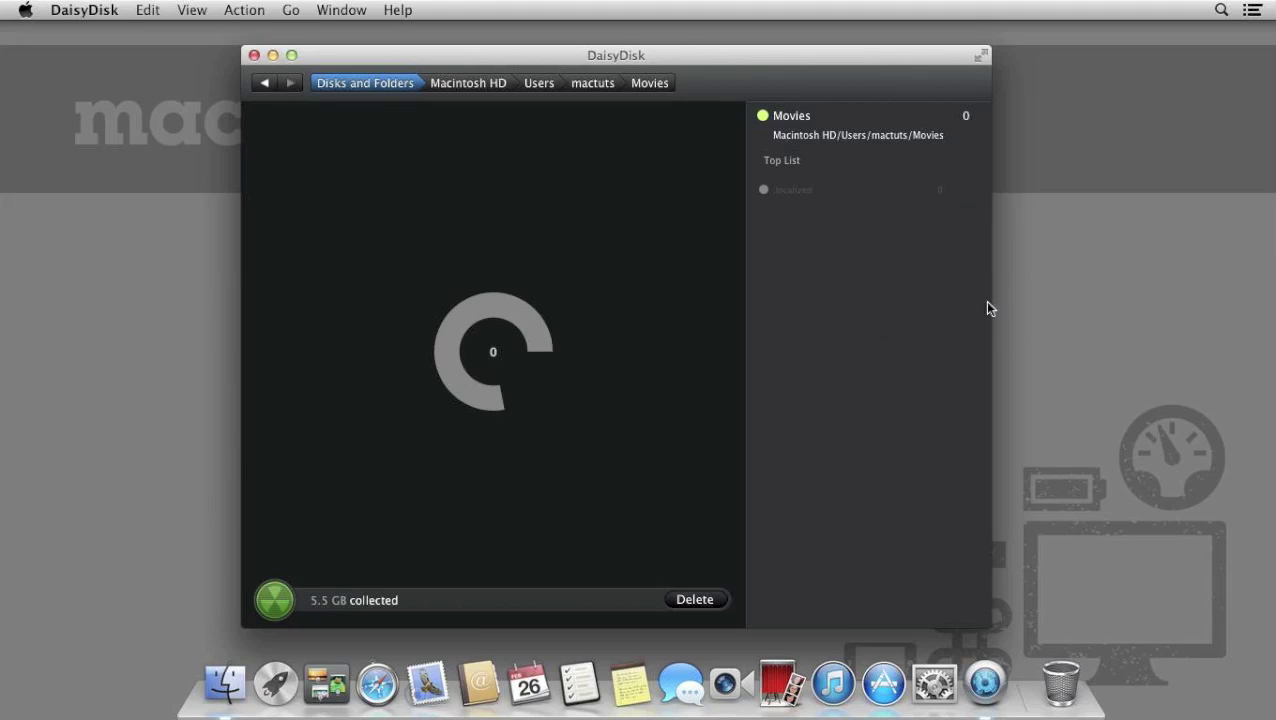
- Navigate from mactuts through Public into Drop Box and move windows-demo.exe to the Collector
click(590, 85)
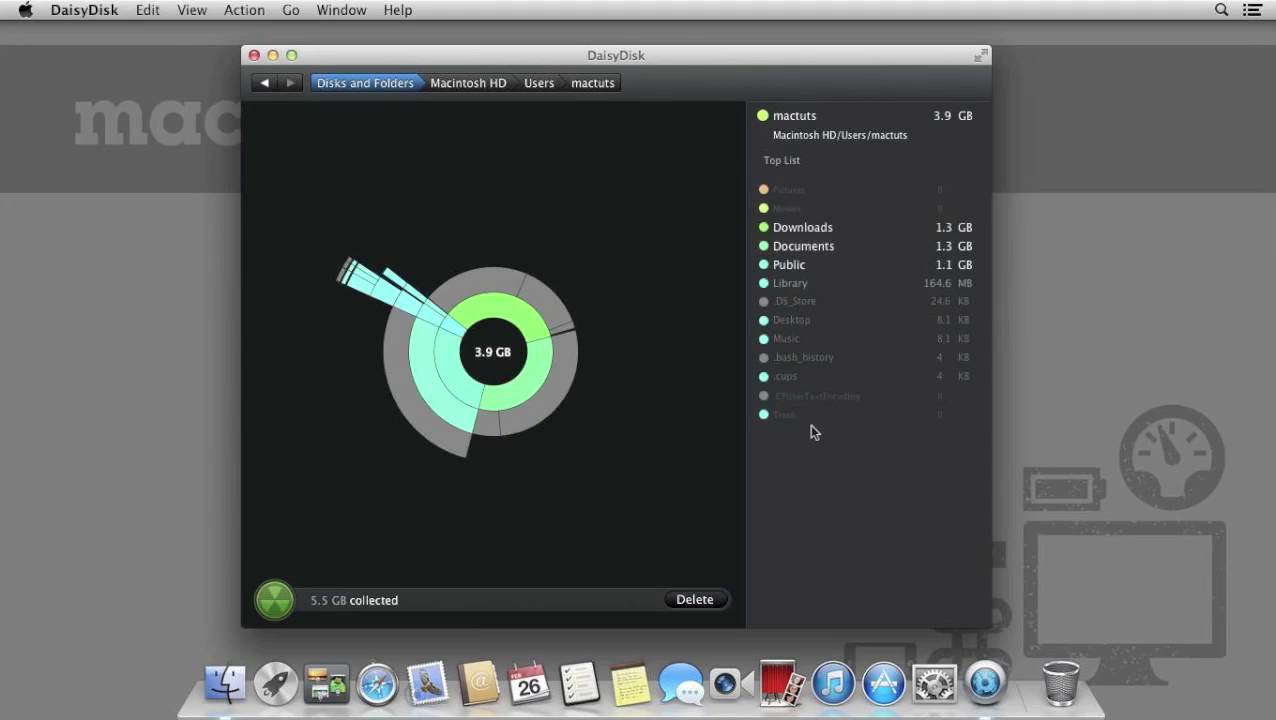
click(828, 267)
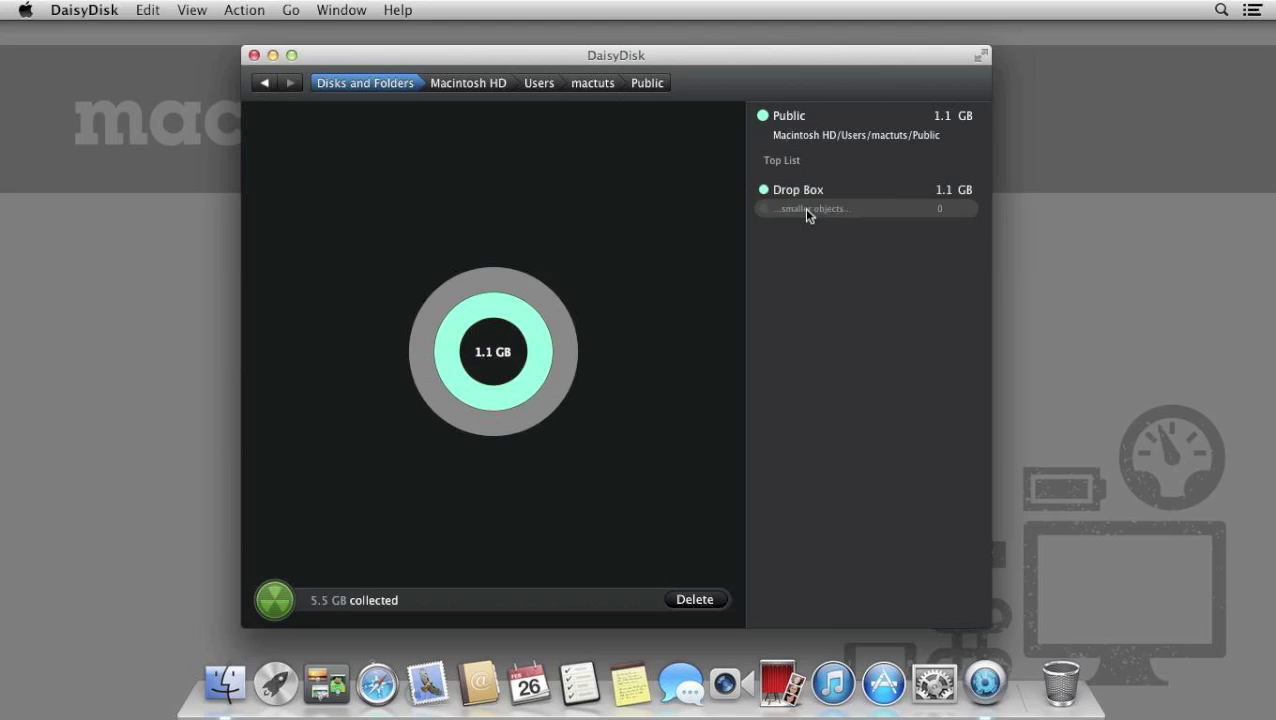
click(872, 189)
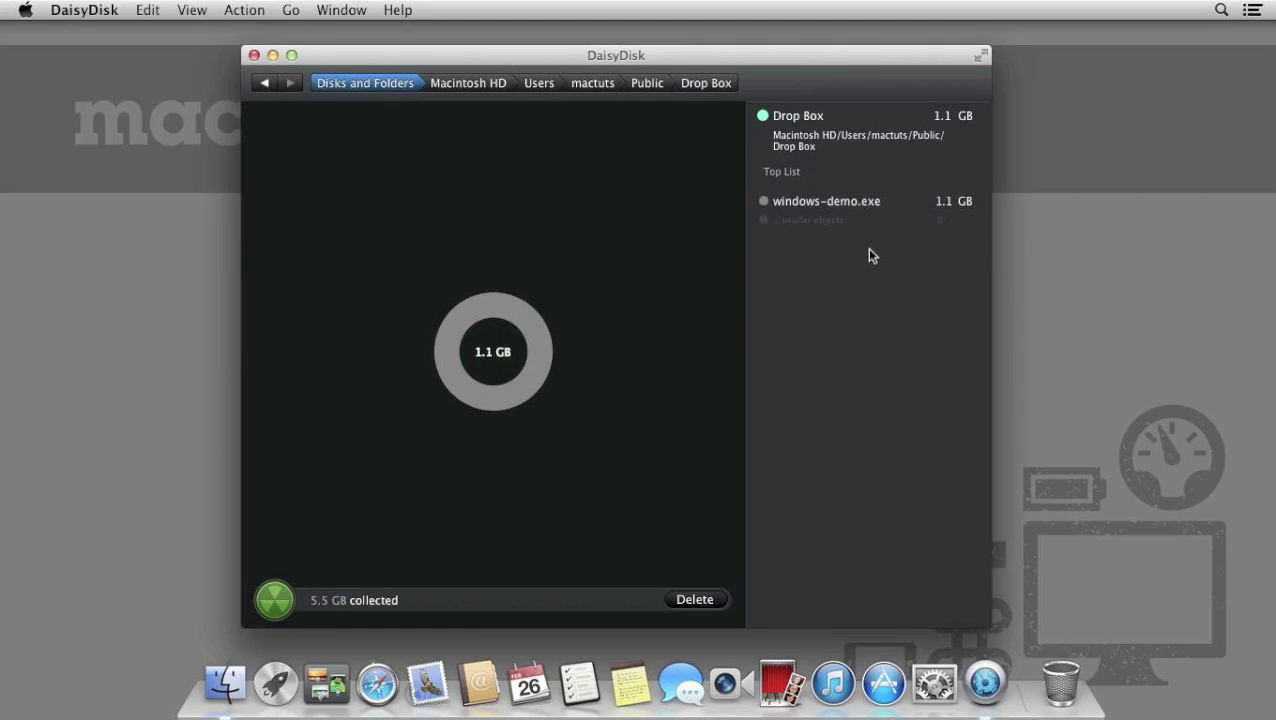
right_click(894, 205)
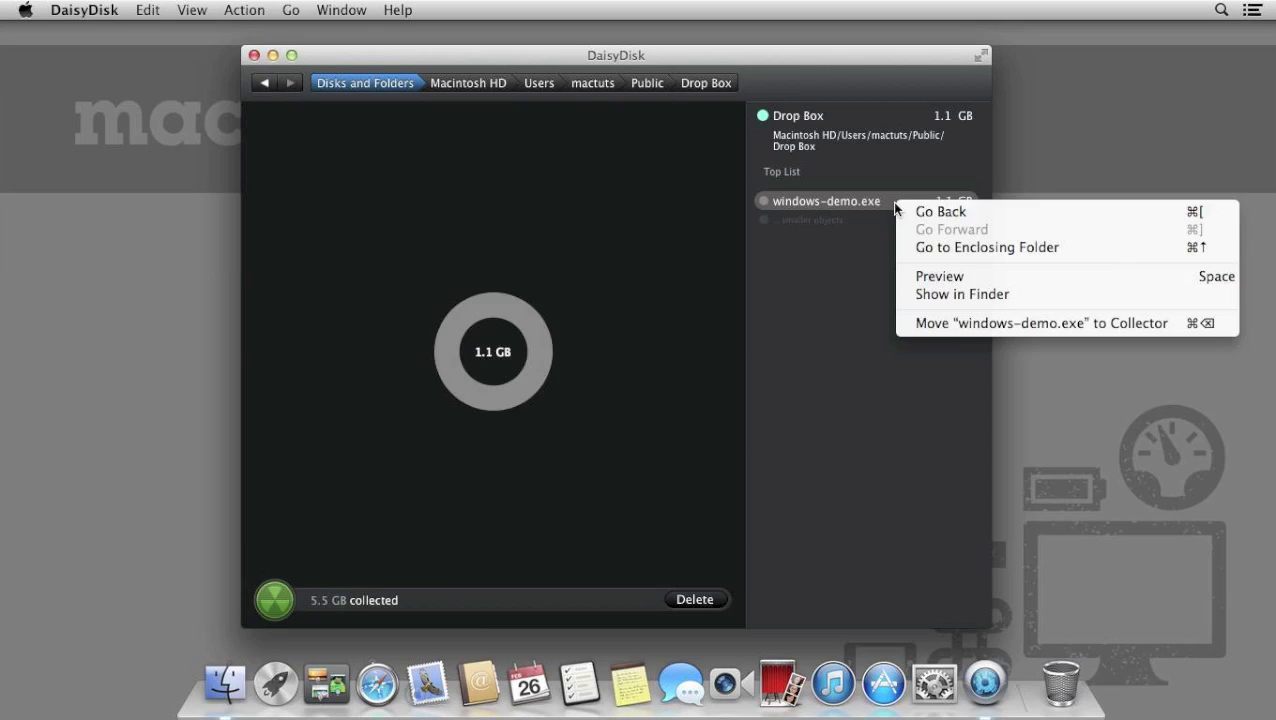
click(970, 323)
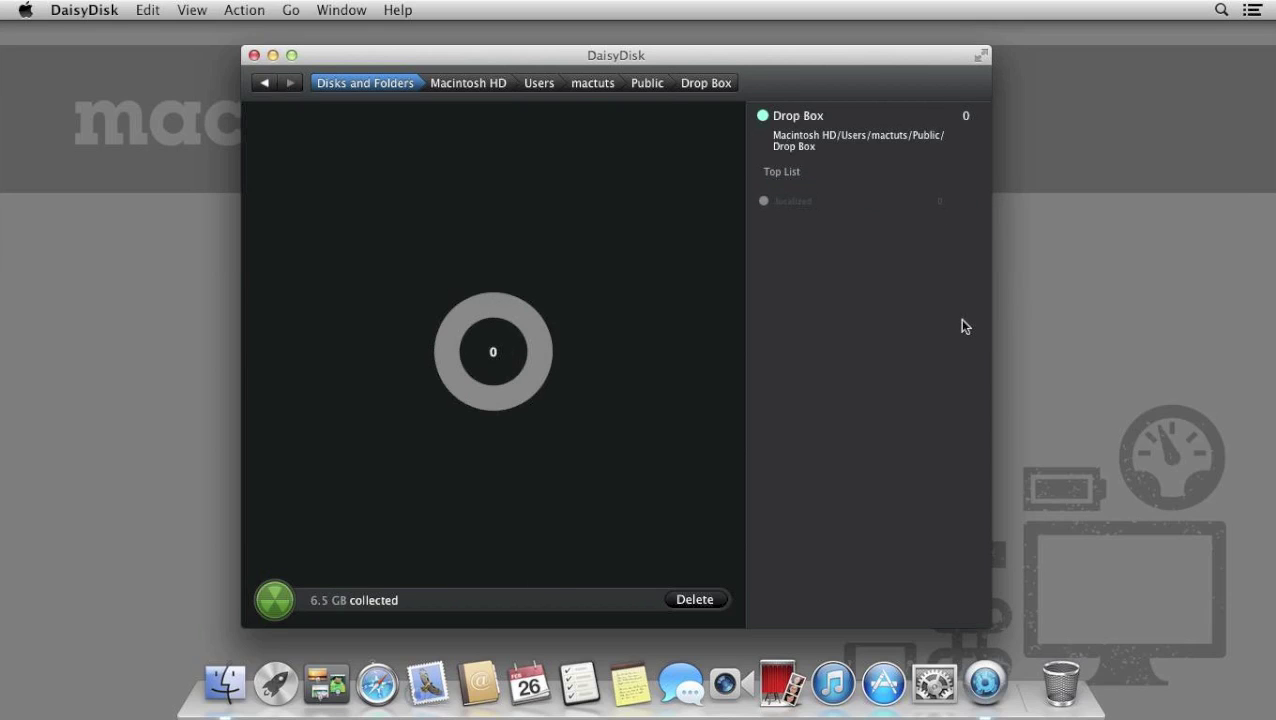
- Open the mactuts Documents folder, expand its smaller objects, and check .DS_Store's location in Finder before closing the Finder window
click(605, 92)
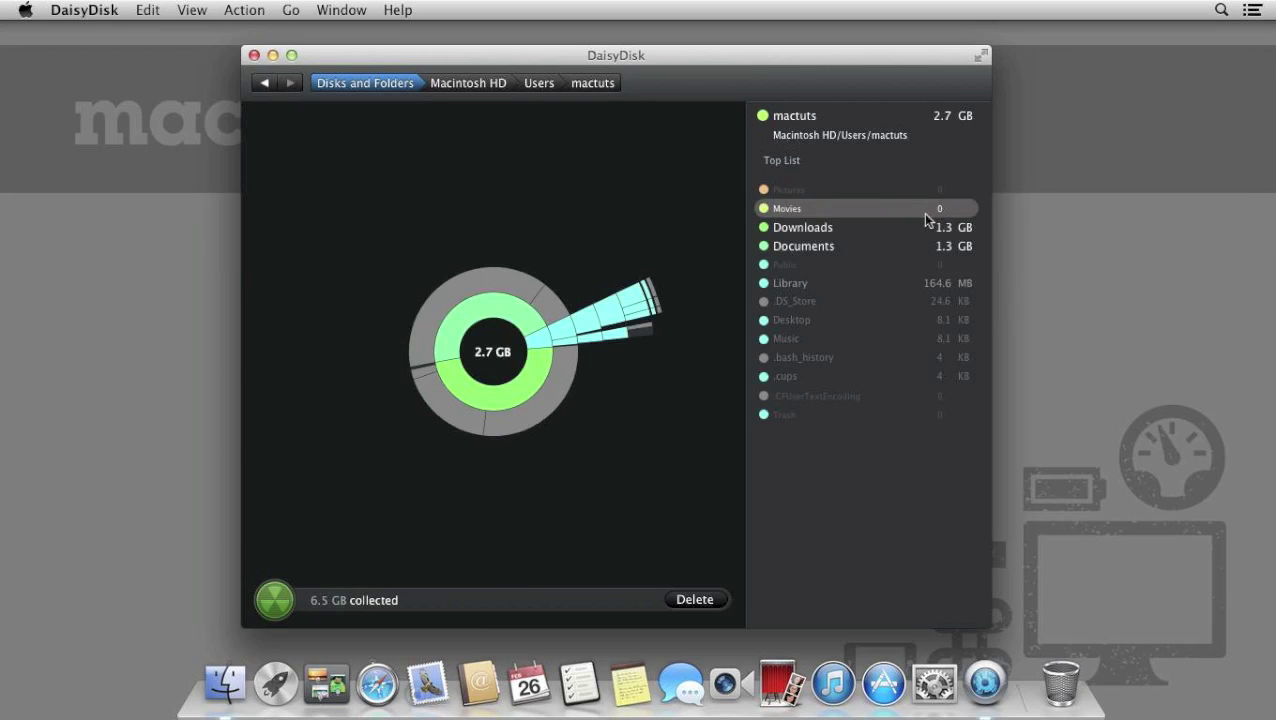
click(863, 248)
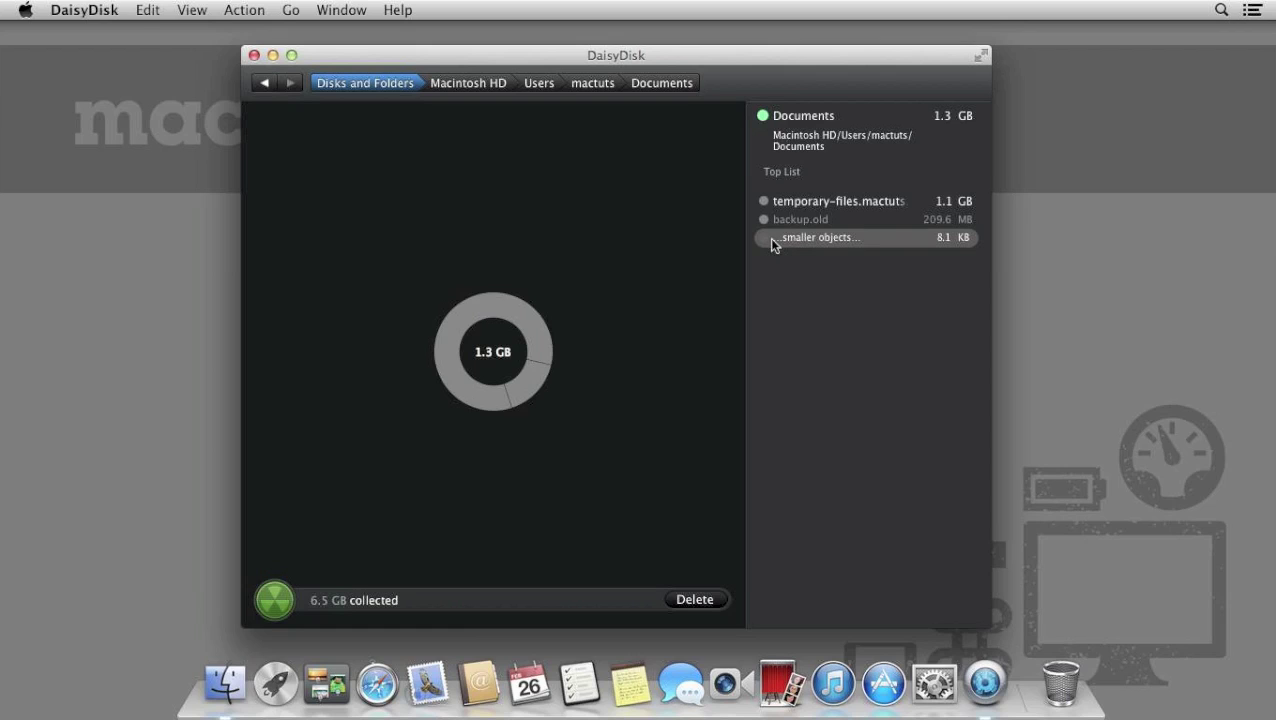
click(868, 242)
right_click(829, 247)
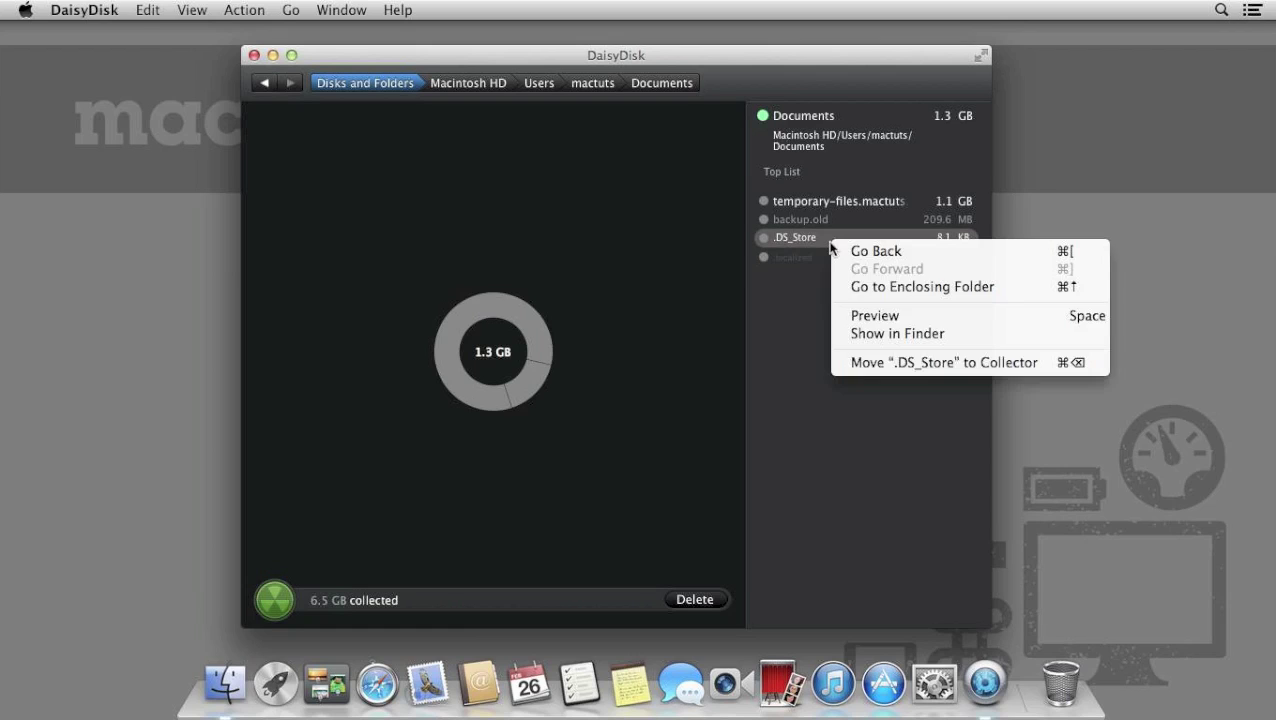
click(862, 337)
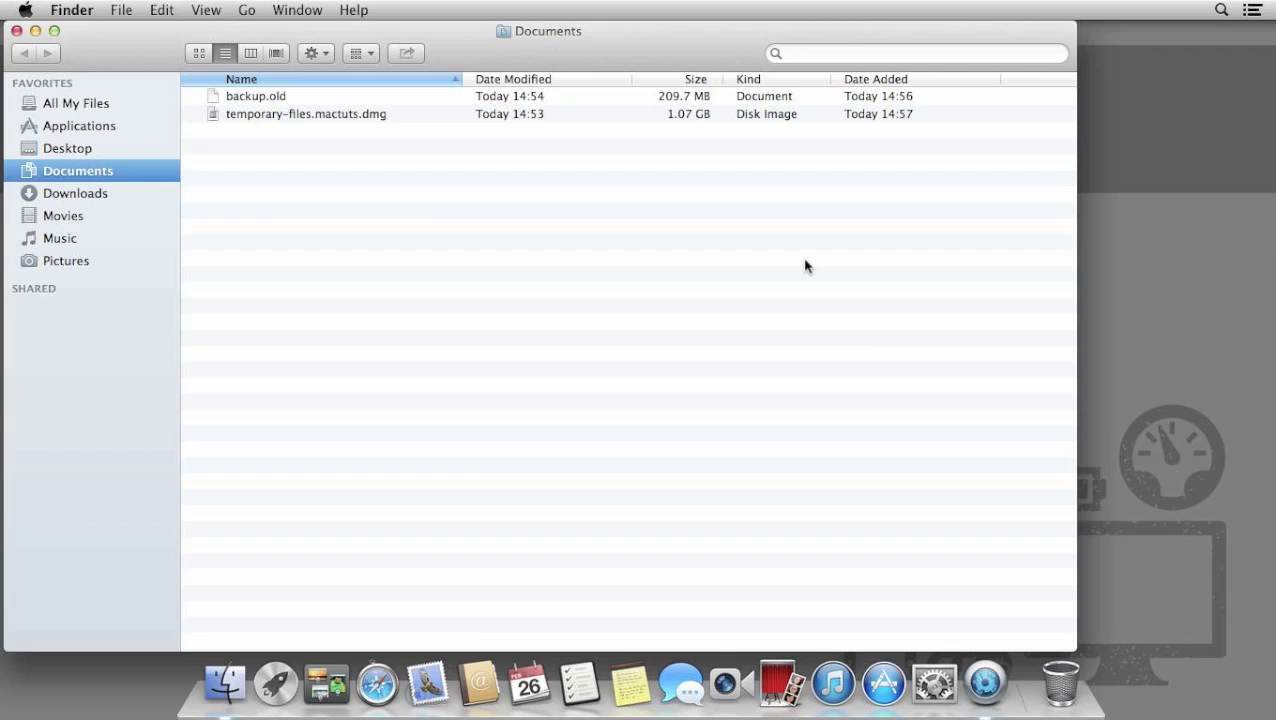
click(17, 31)
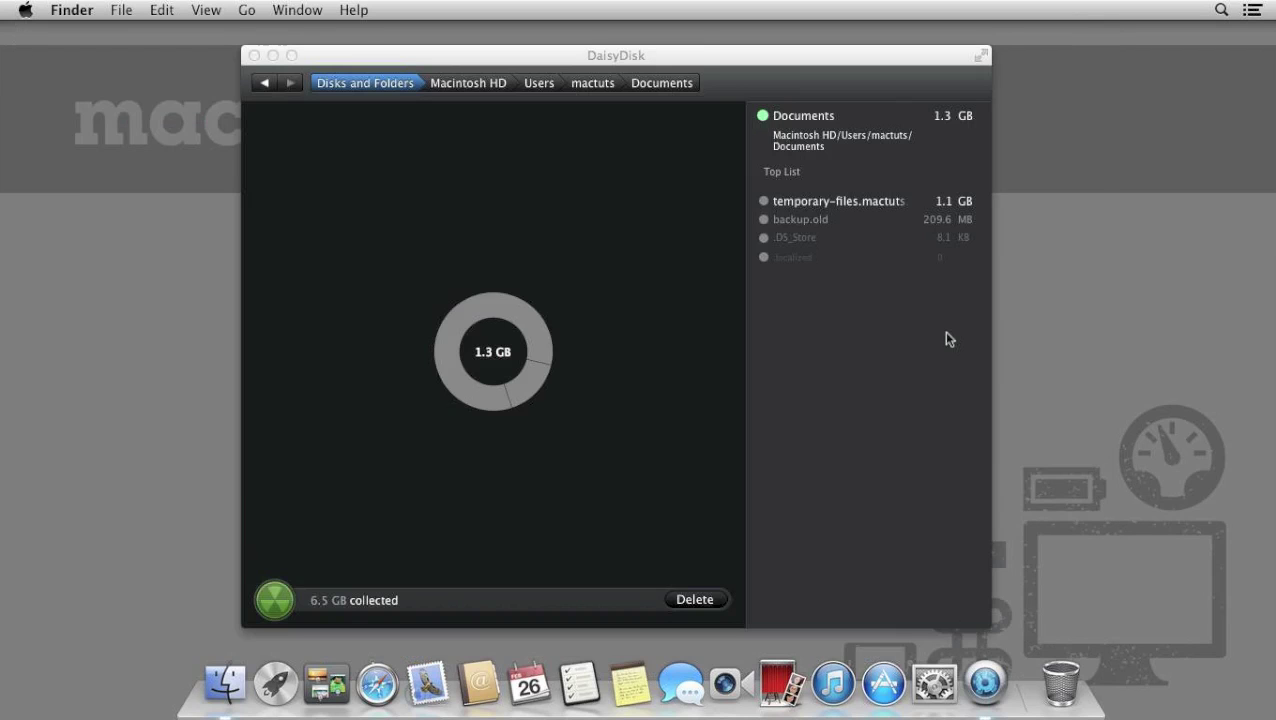
- Add temporary-files.mactuts.dmg and backup.old from Documents to the Collector, and expand the list of collected files
right_click(909, 201)
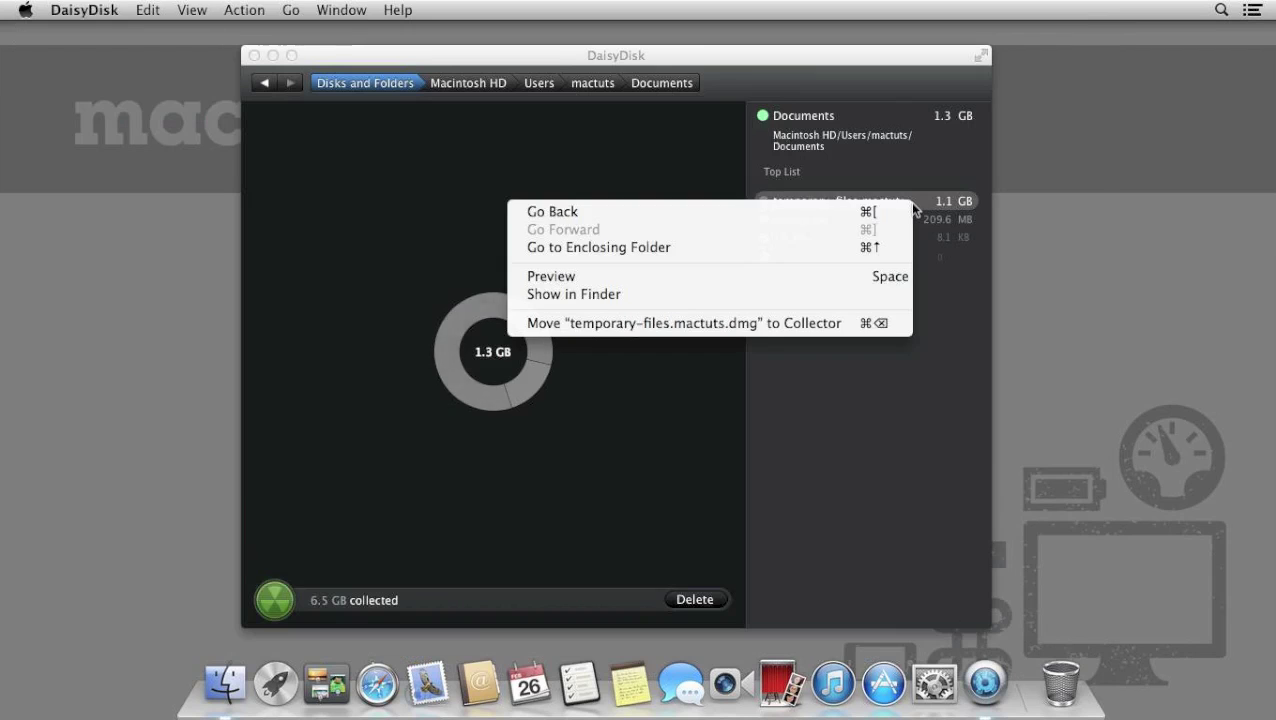
click(882, 324)
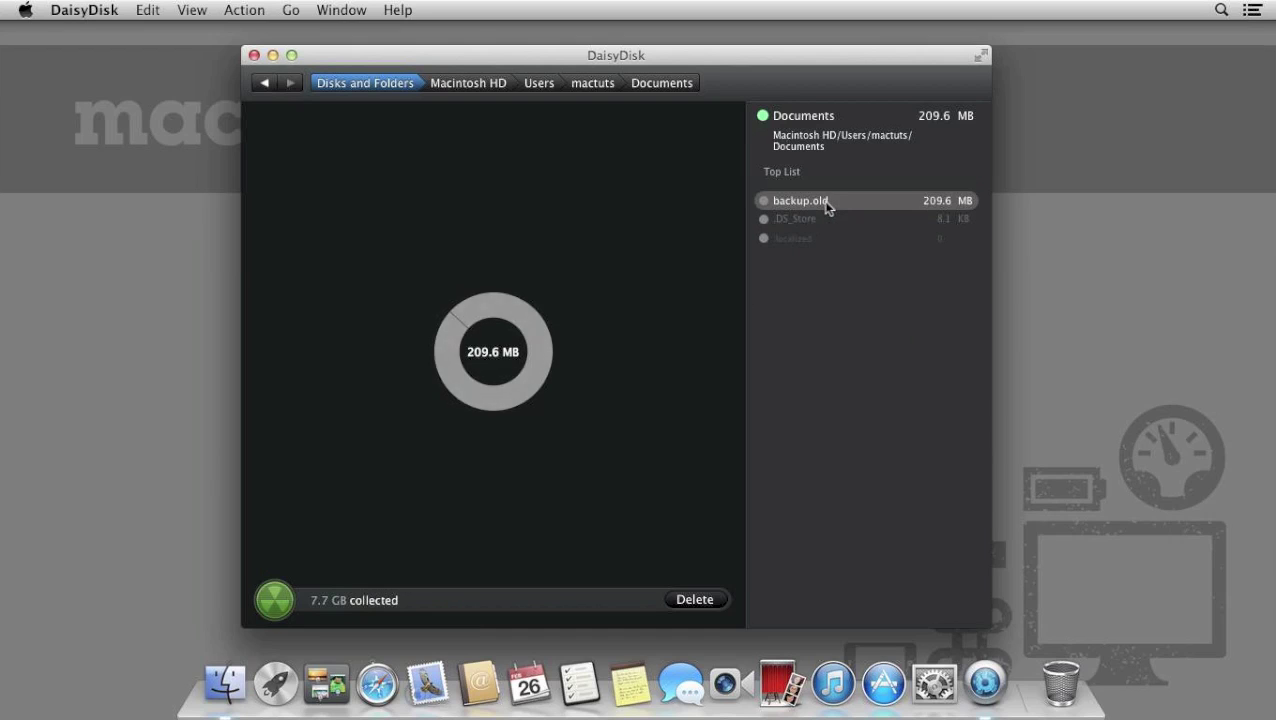
drag(828, 207, 272, 600)
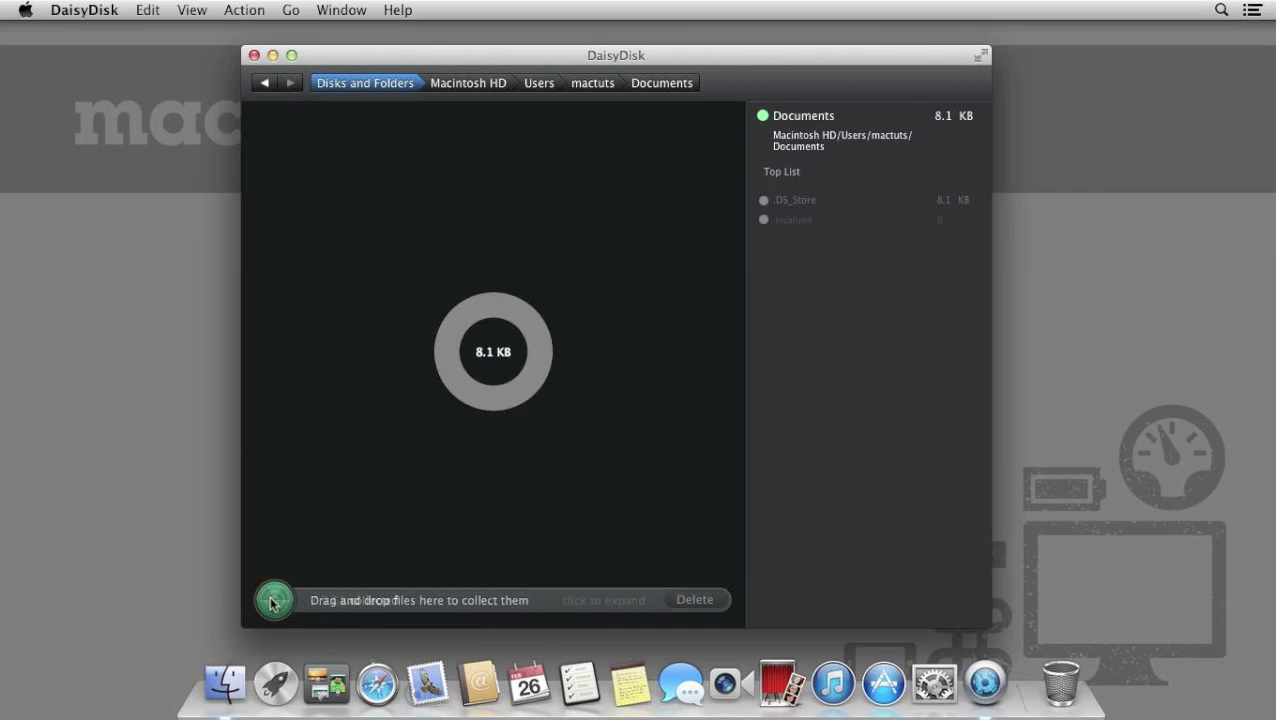
click(614, 601)
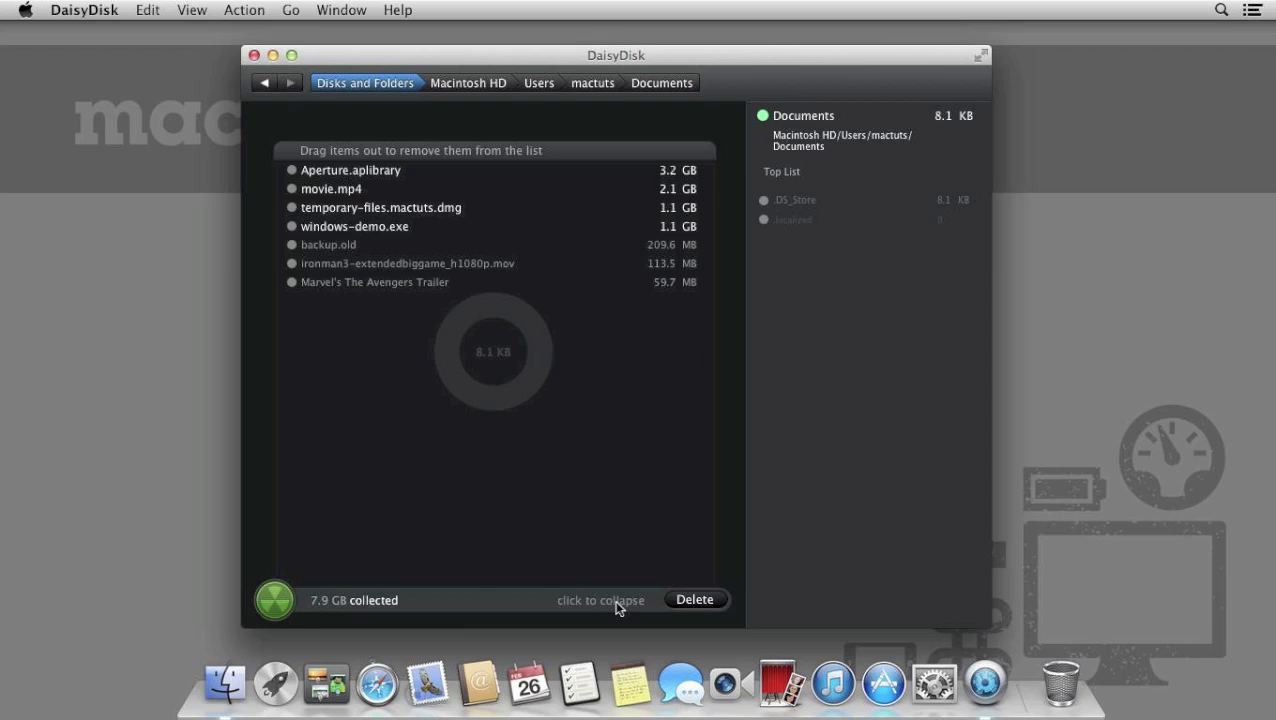
- Collapse the collected files list, go up from Documents to the user folders and move ubuntu-12.10-desktop-i386.iso to the Collector
click(614, 599)
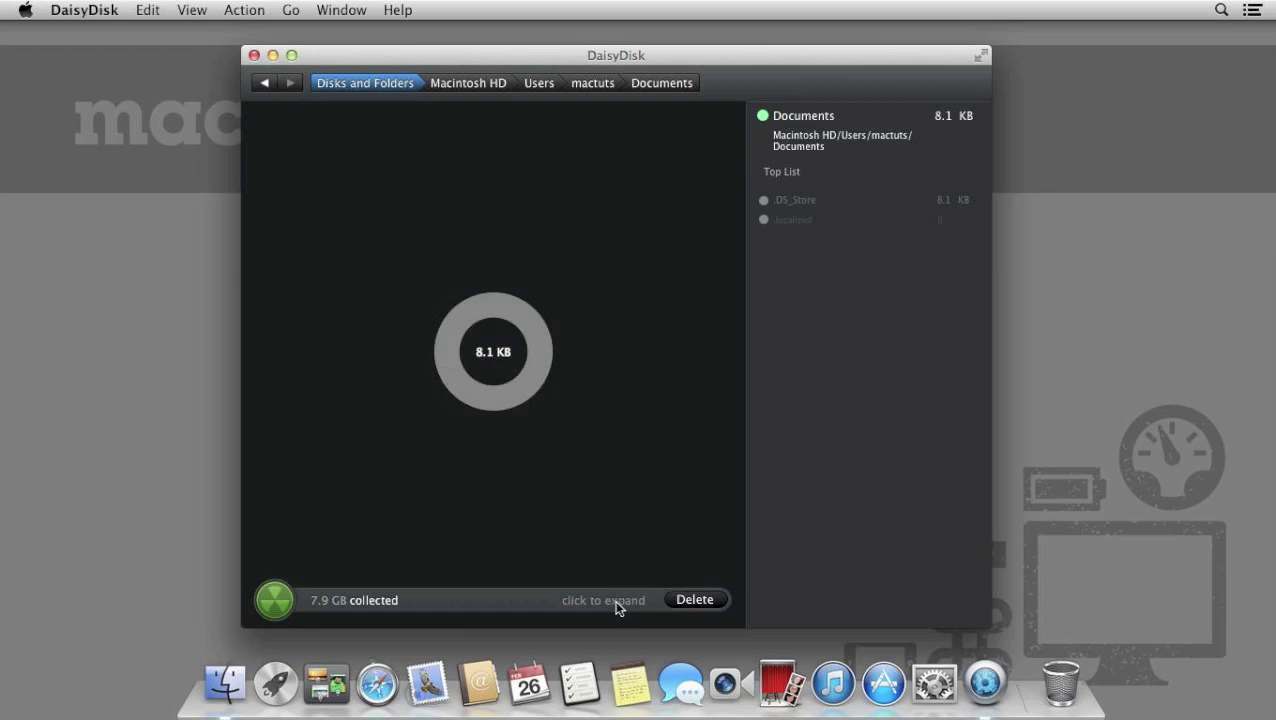
click(596, 84)
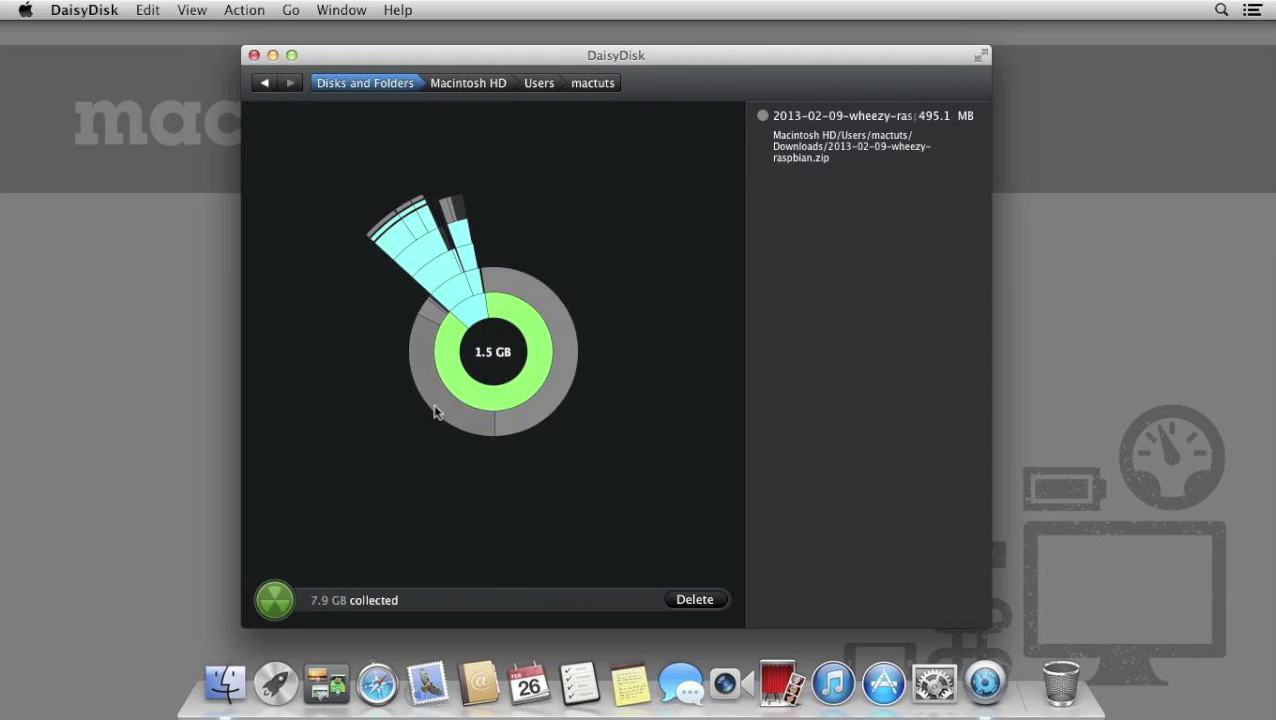
right_click(532, 427)
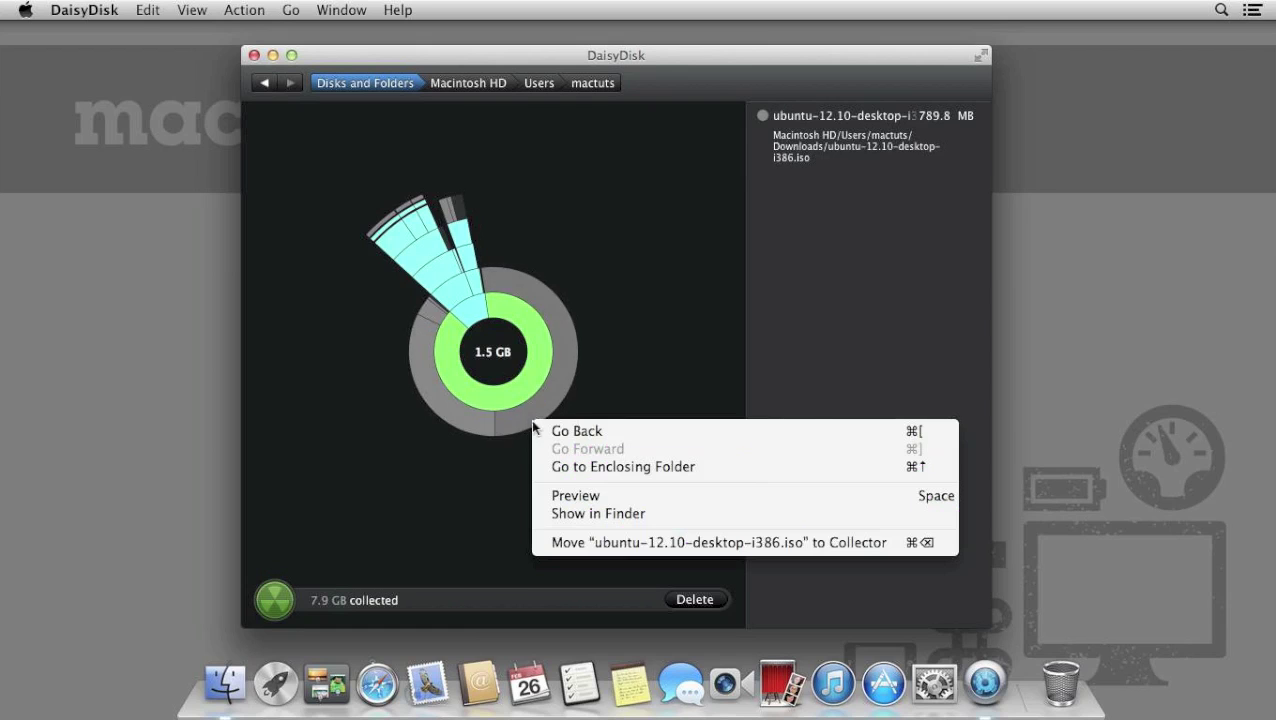
click(745, 479)
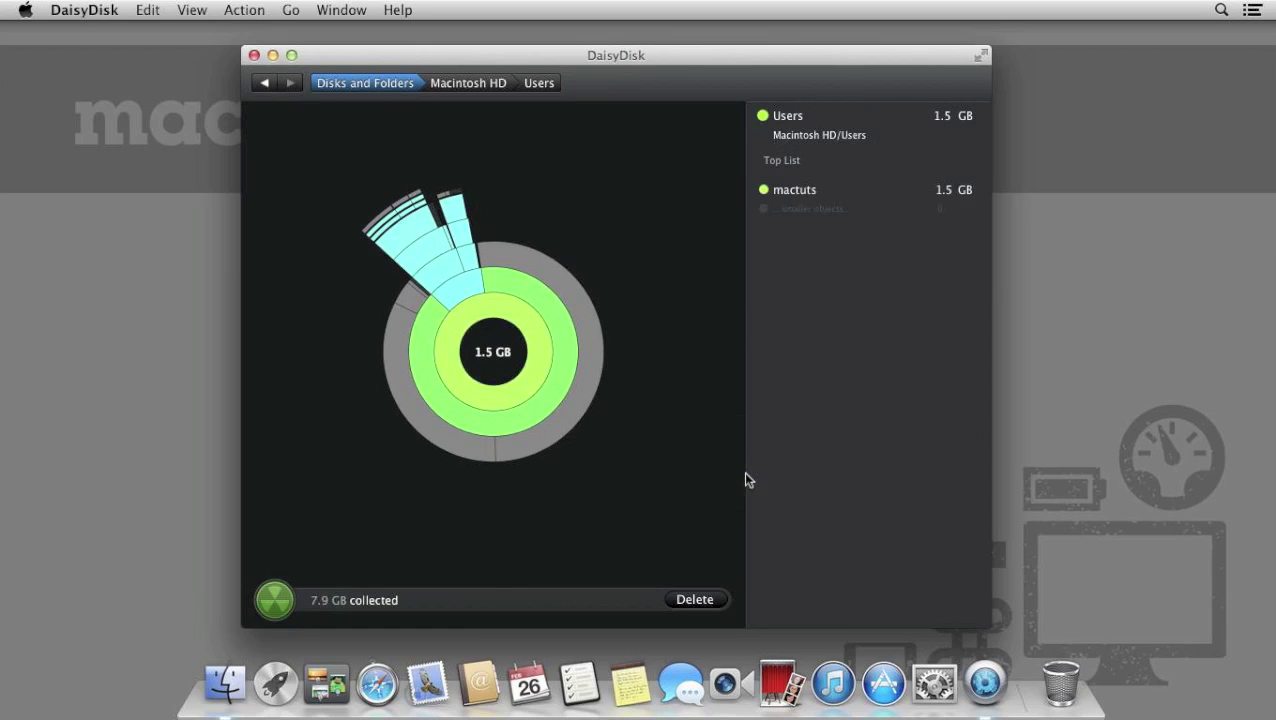
right_click(562, 409)
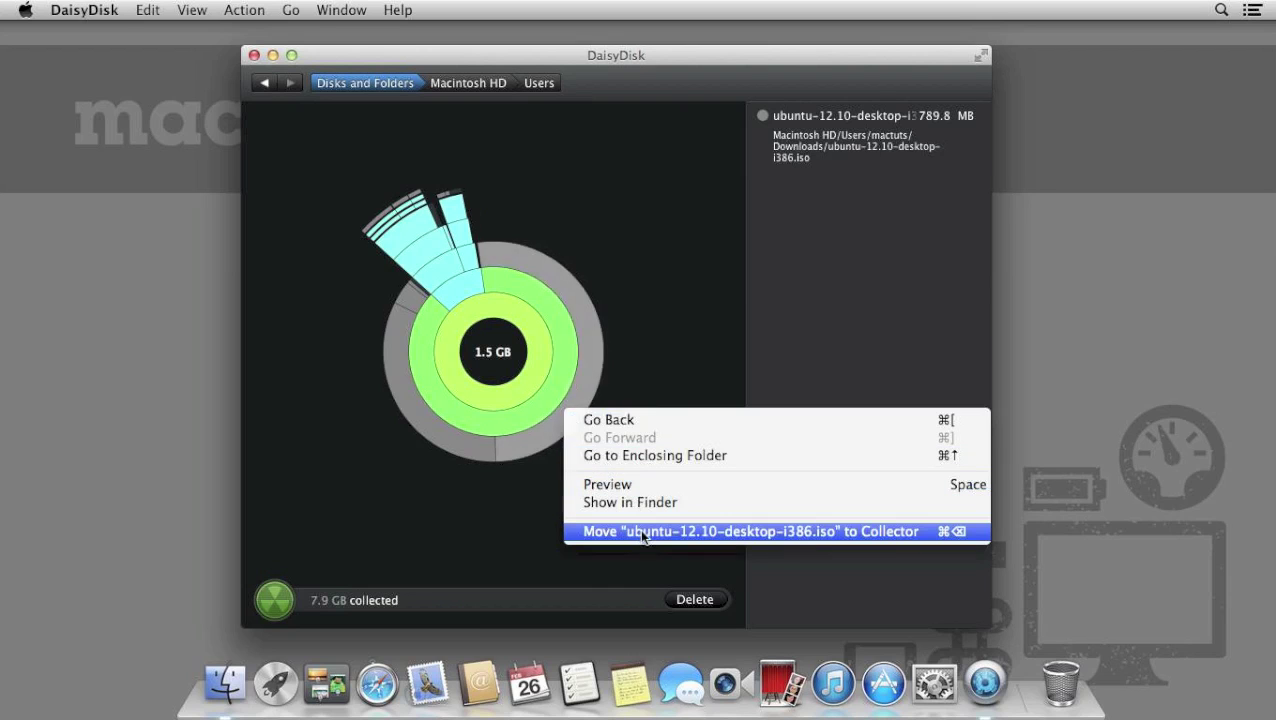
click(576, 534)
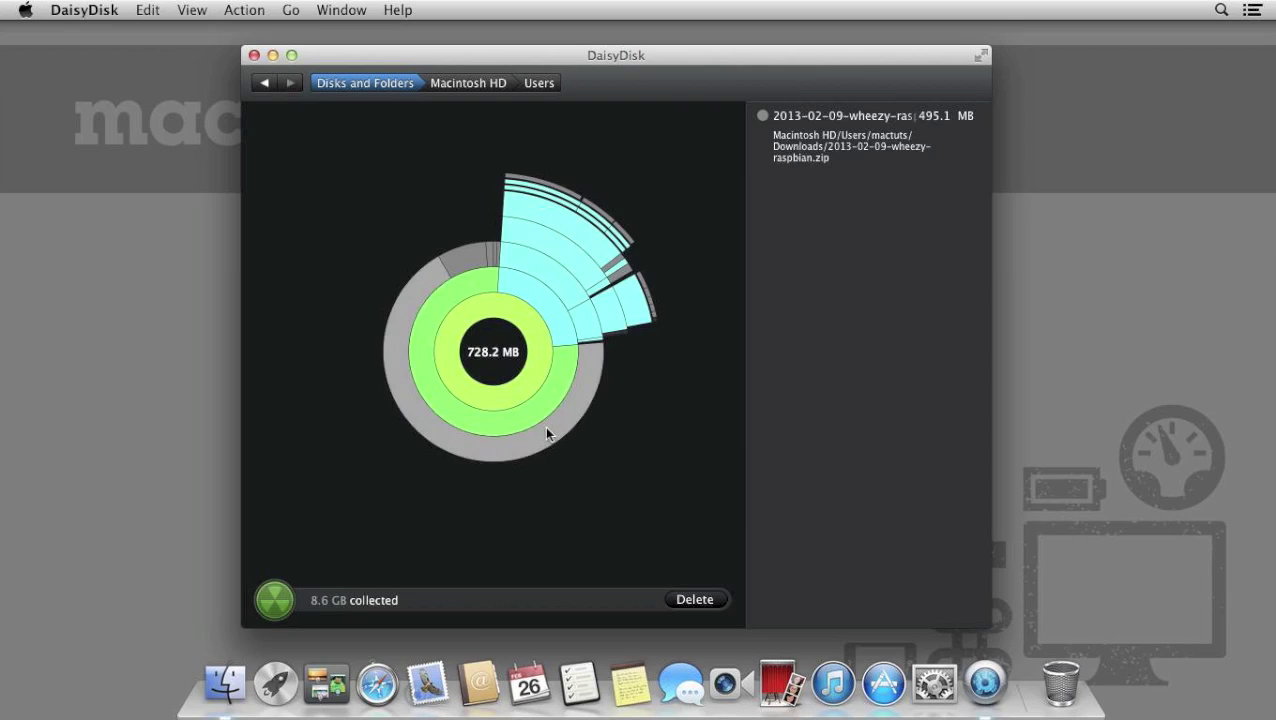
- Add 2013-02-09-wheezy-raspbian.zip from Downloads to the Collector, then review the list of collected files and collapse it
drag(546, 433, 324, 592)
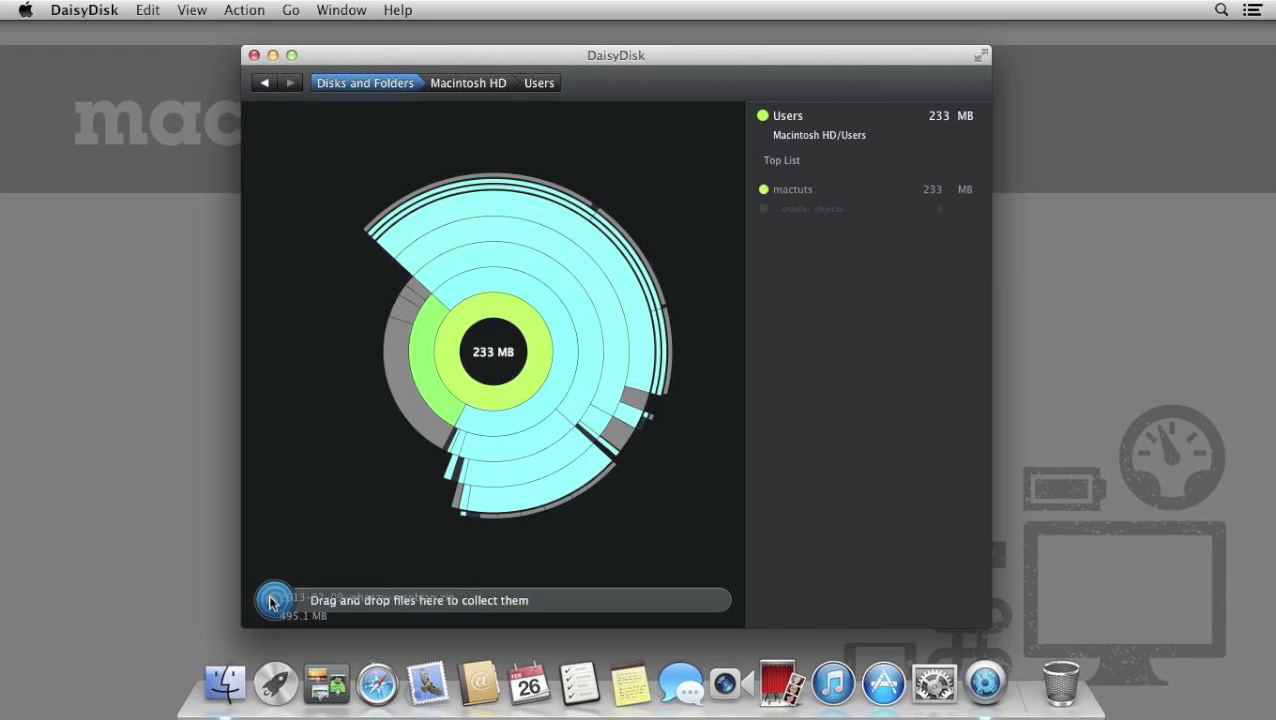
click(409, 604)
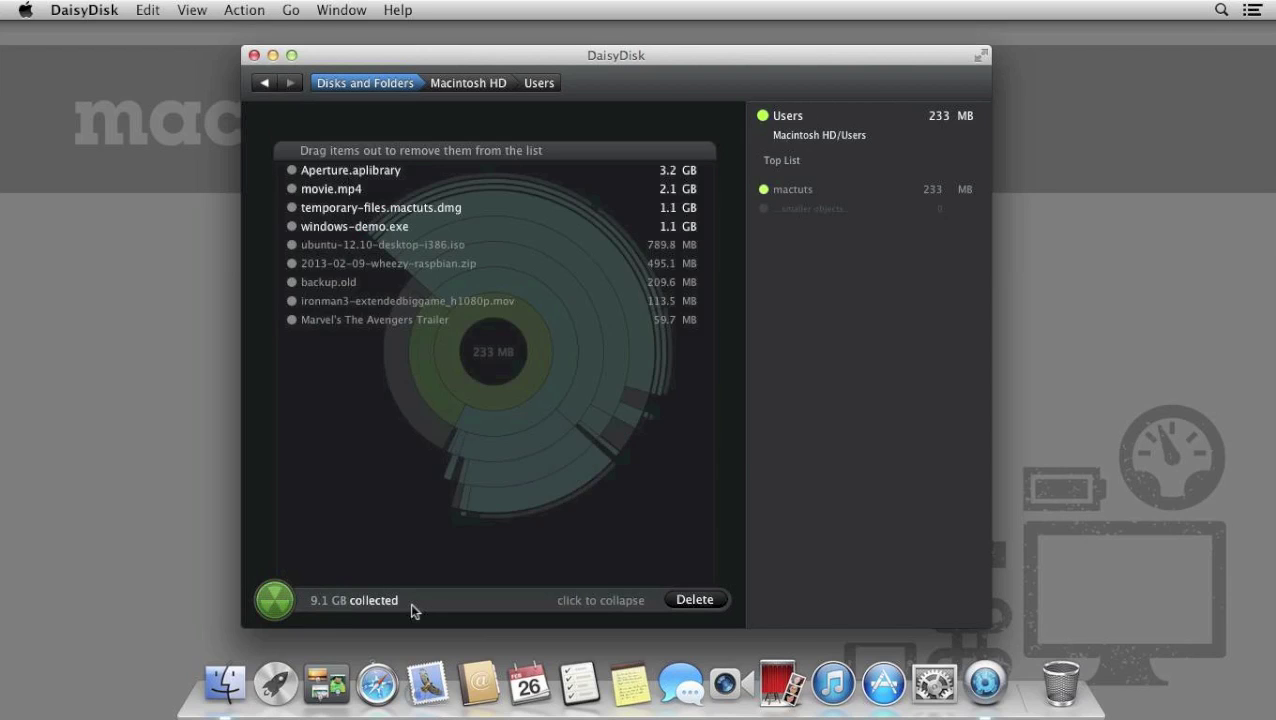
click(410, 602)
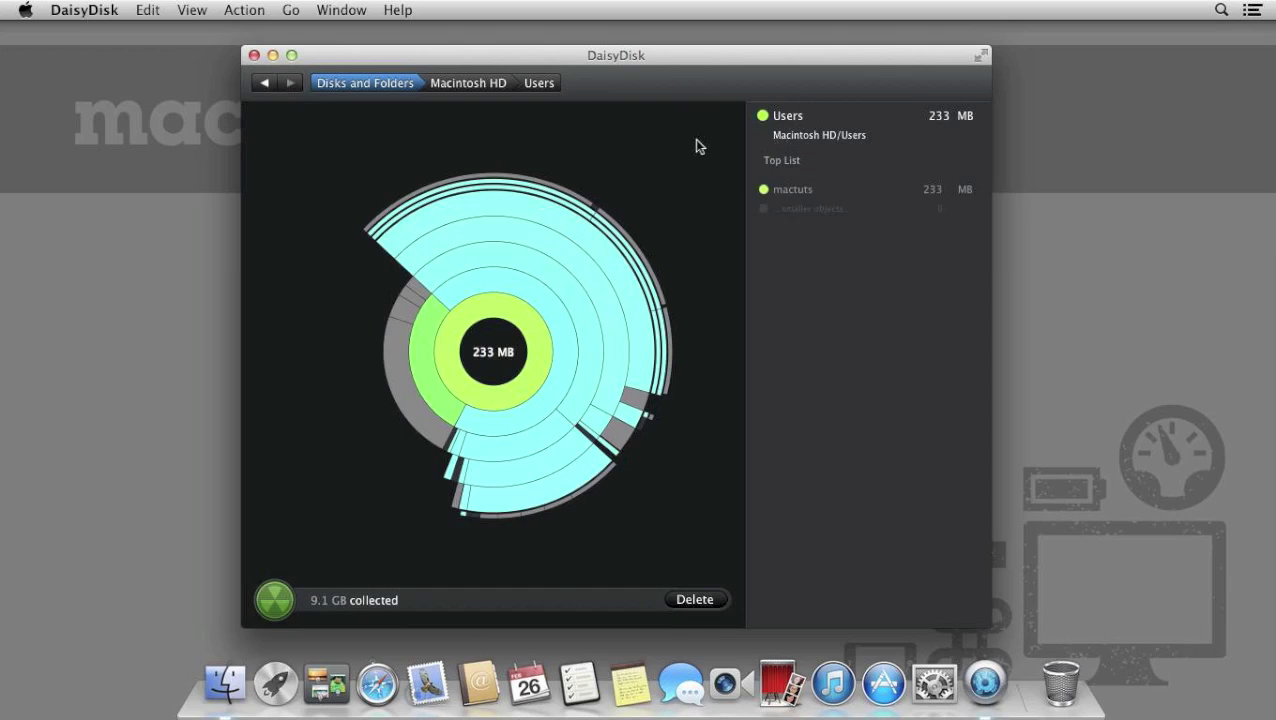
- Go up to Macintosh HD and drill down through private and var into the vm folder to examine its contents
click(500, 87)
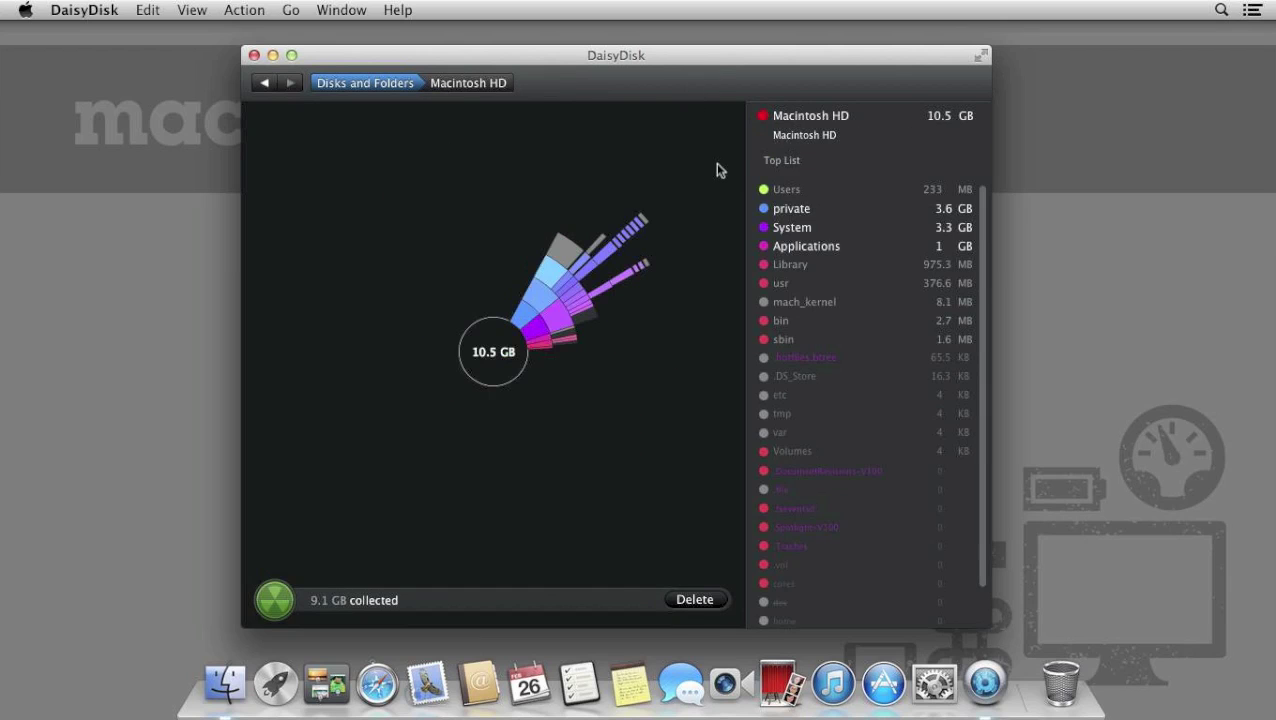
click(822, 207)
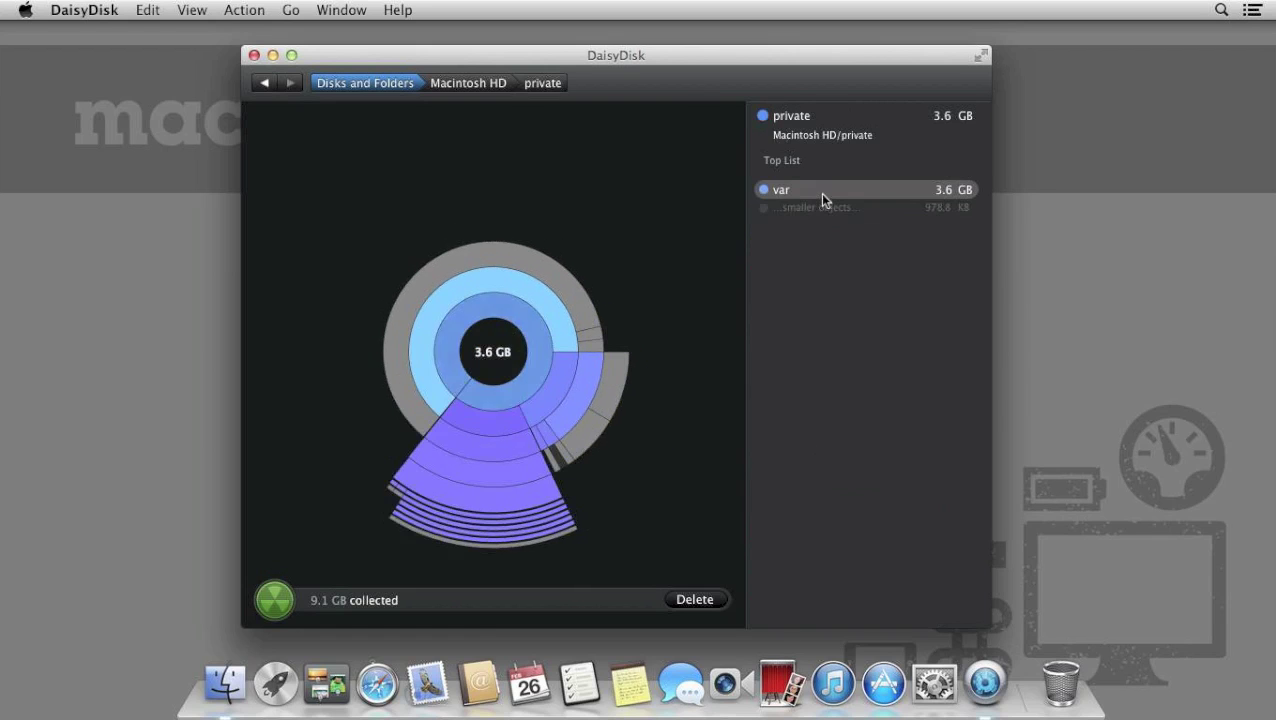
click(819, 191)
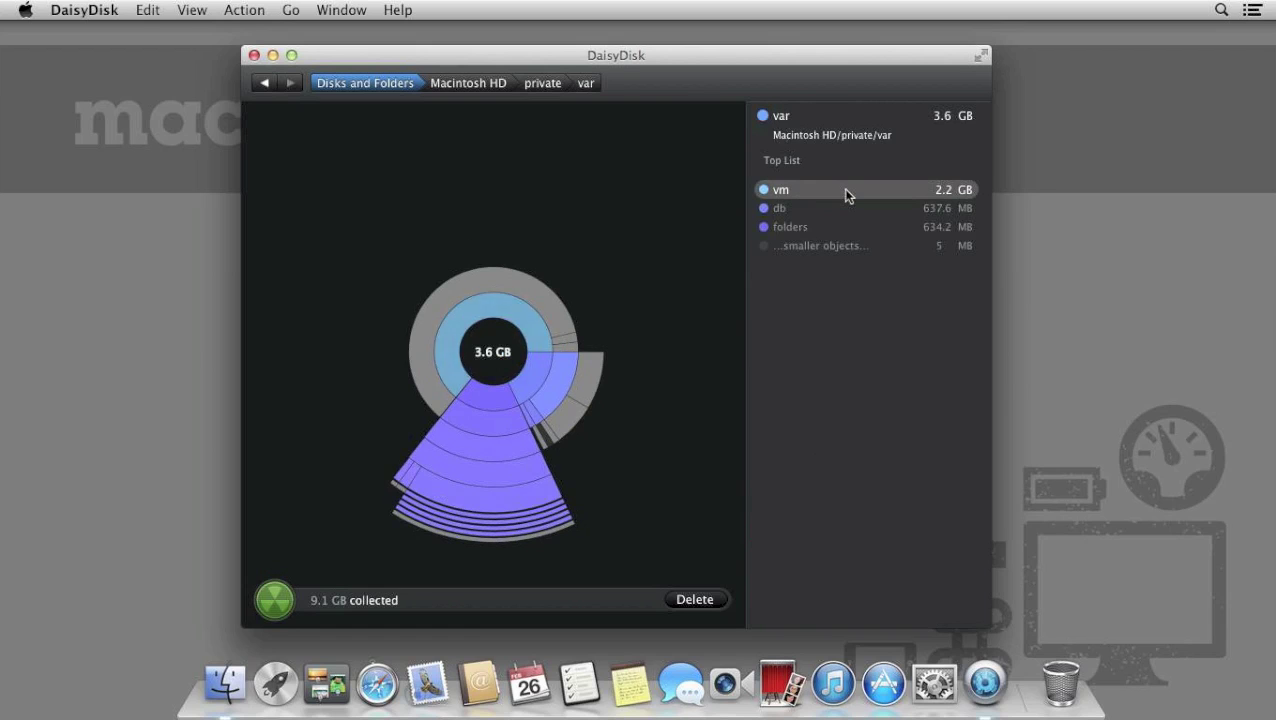
click(845, 193)
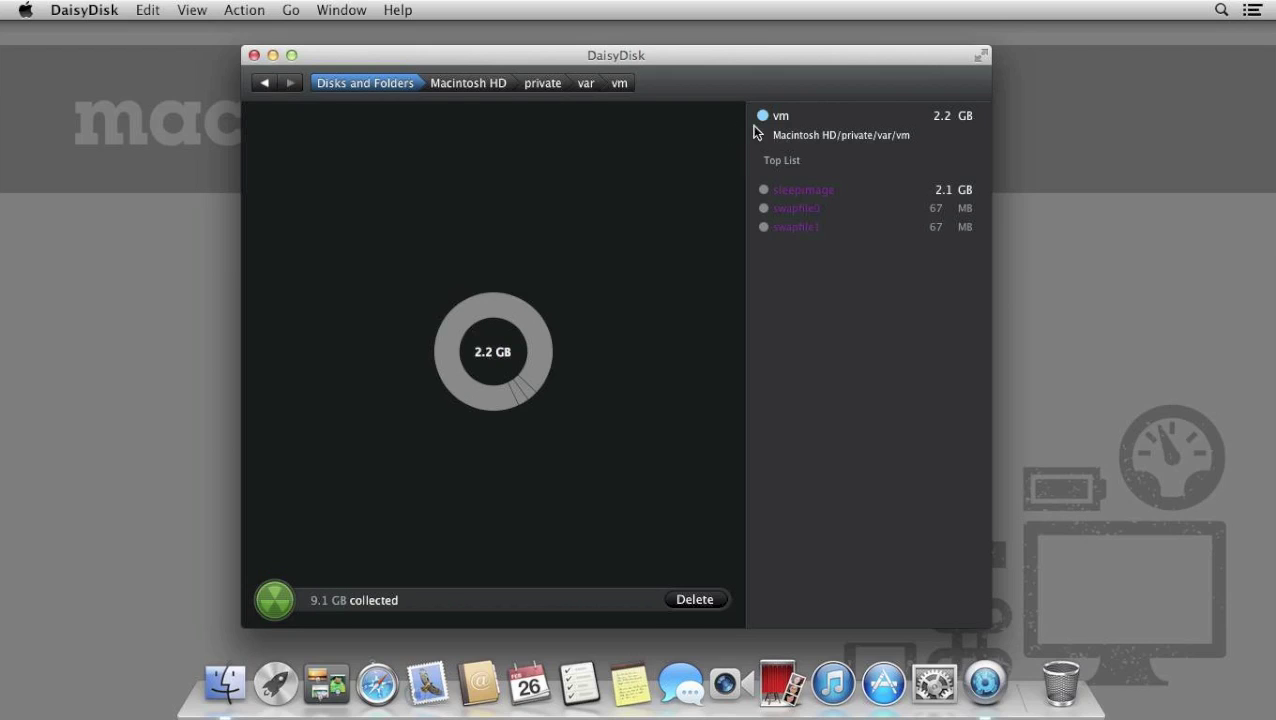
- Return to Macintosh HD, examine the sizes of the items in the Applications folder, and go back to the disk's top level
click(478, 82)
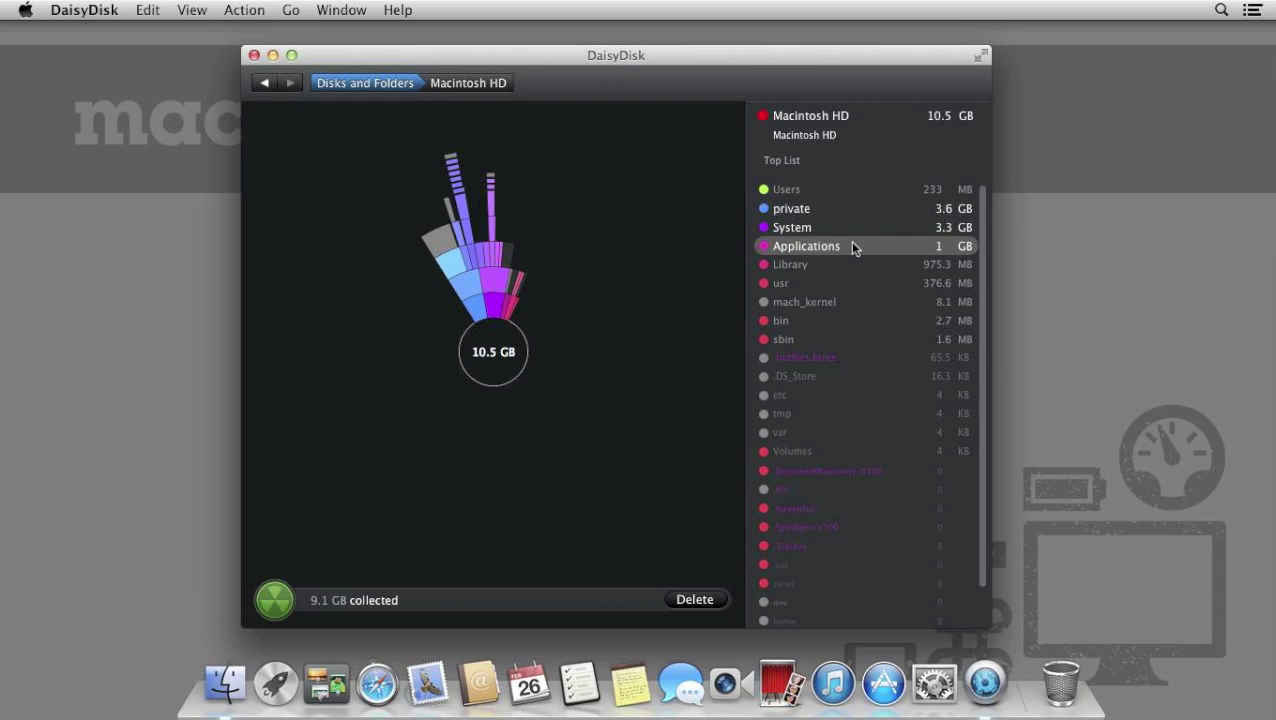
click(853, 247)
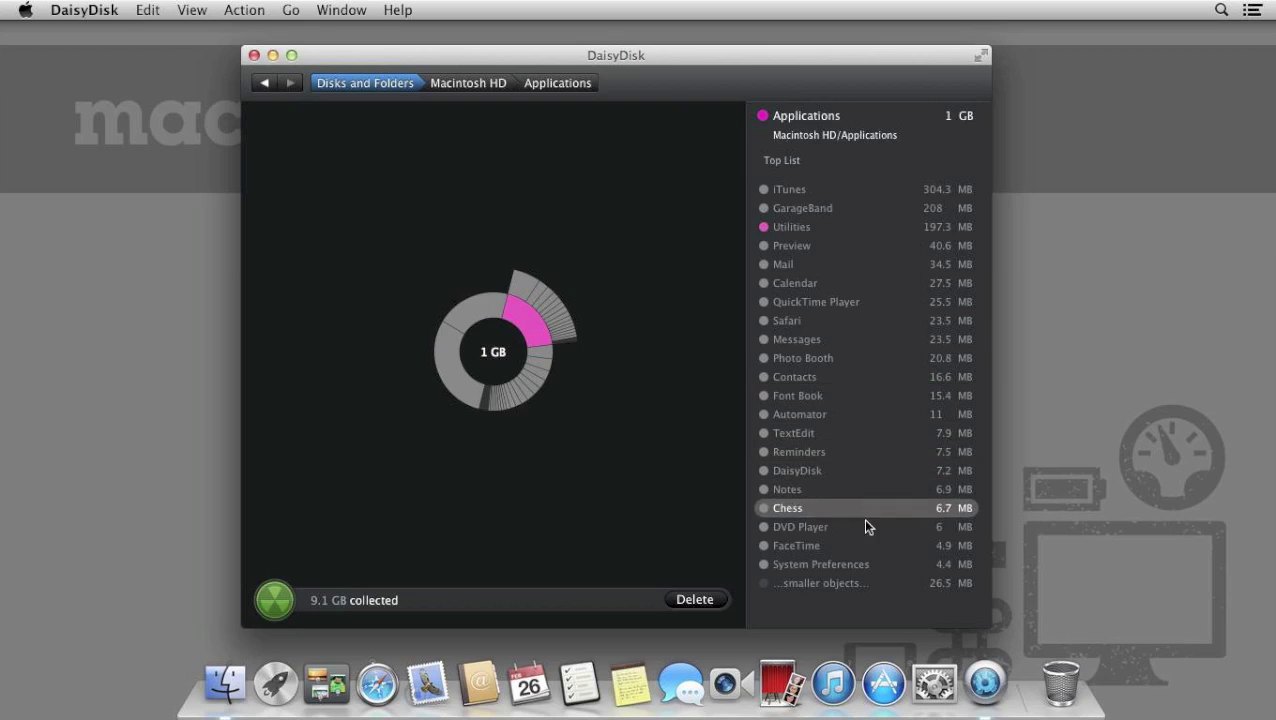
click(495, 87)
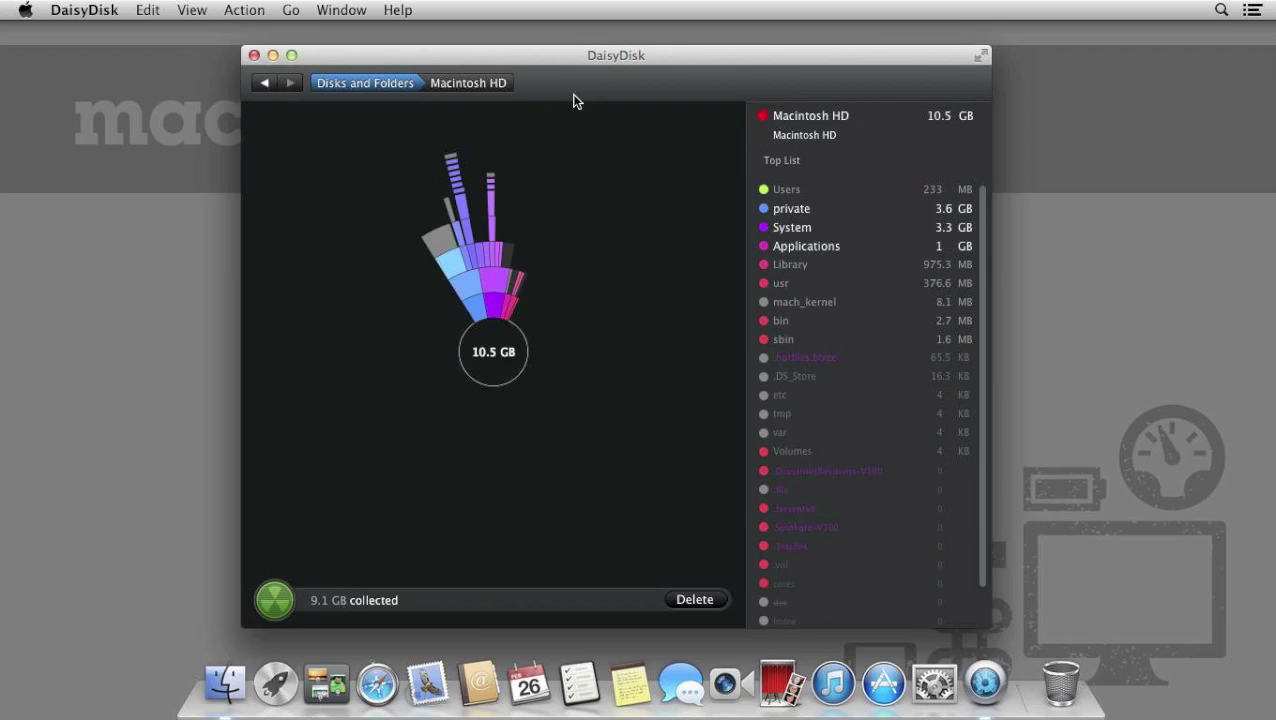
drag(548, 56, 533, 53)
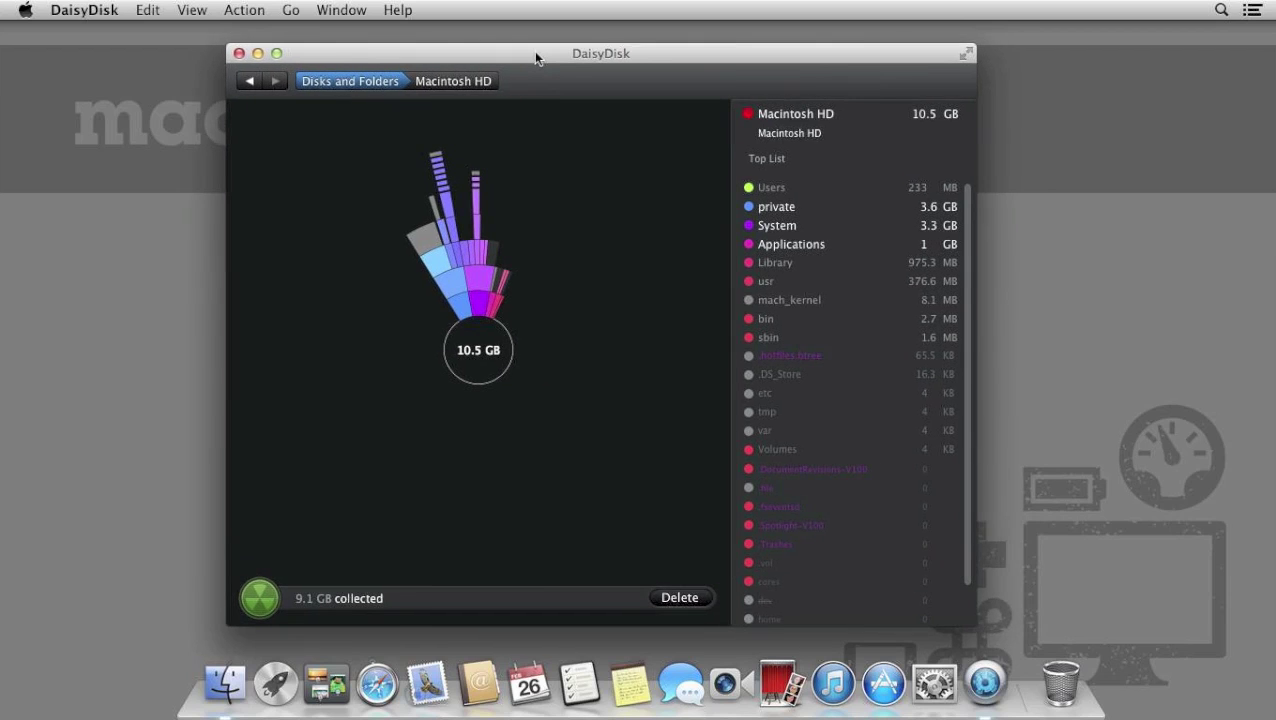
click(256, 11)
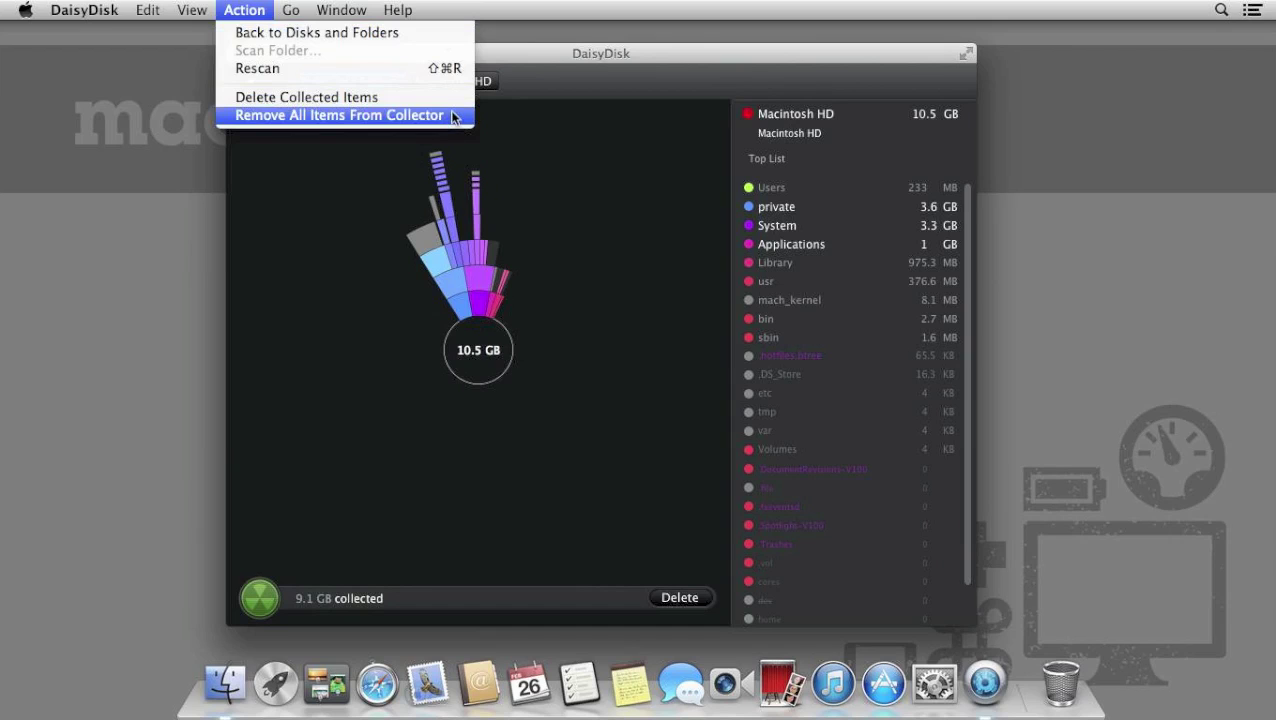
click(588, 37)
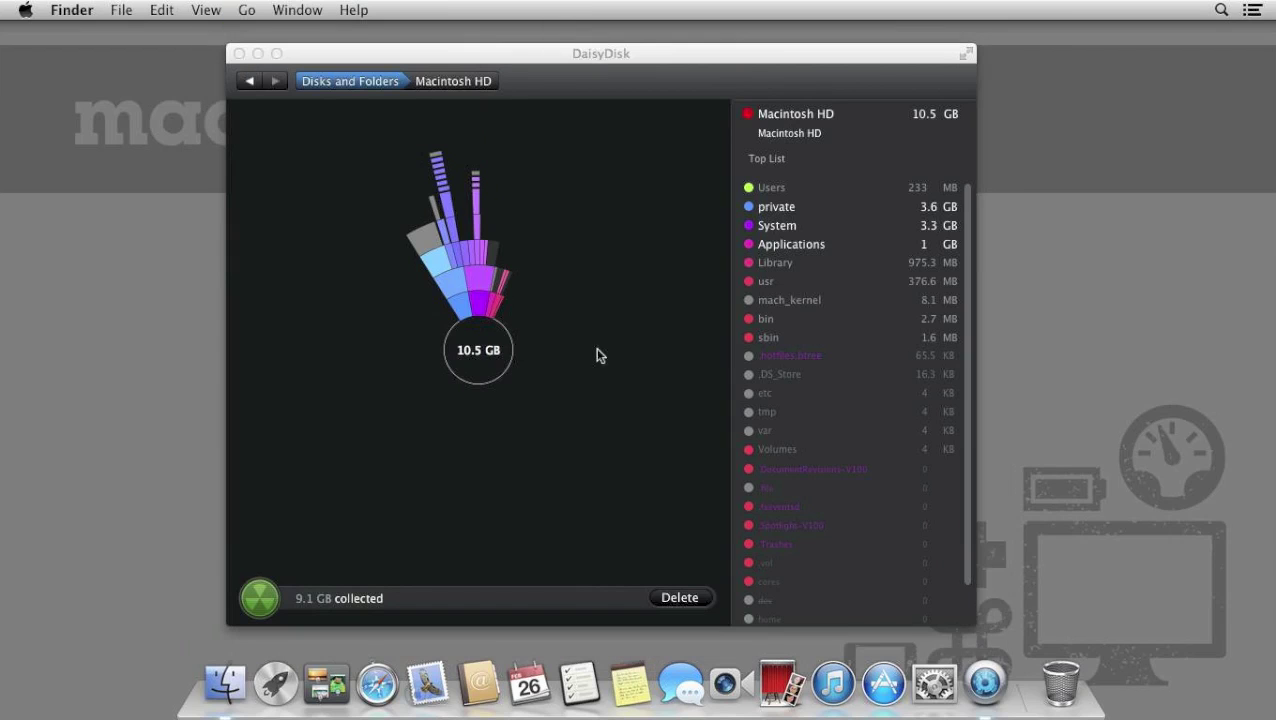
click(590, 470)
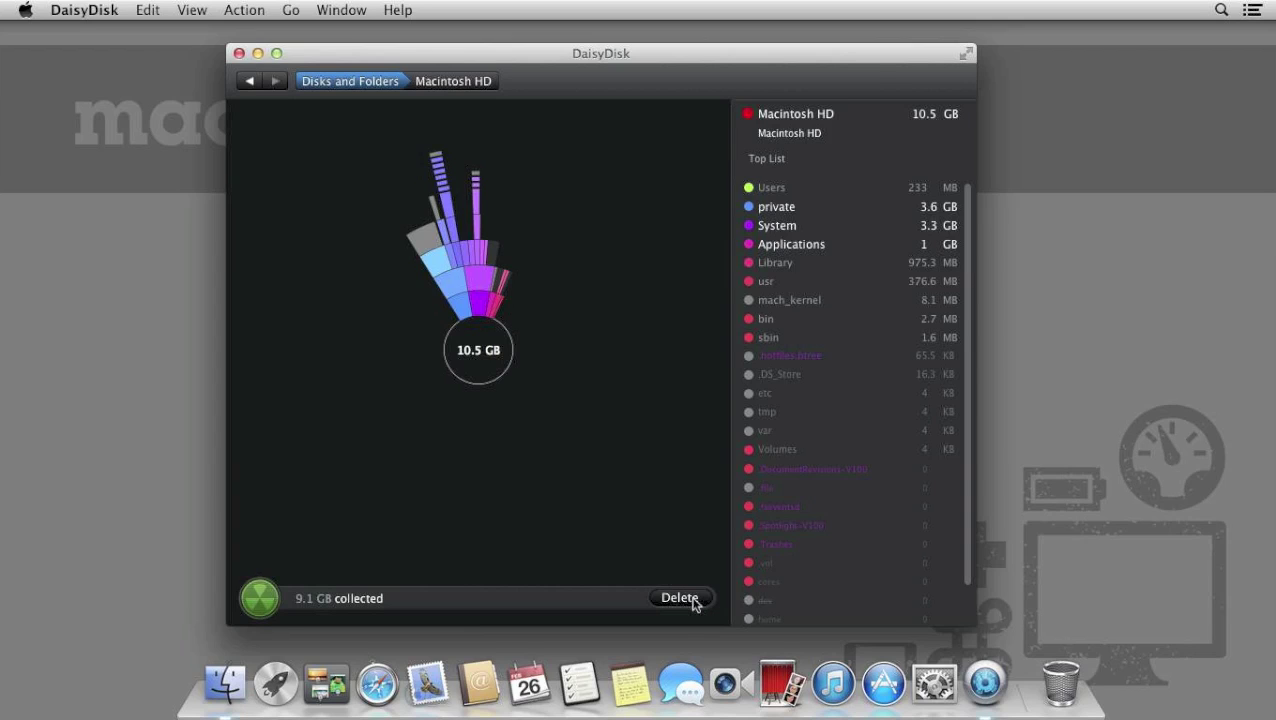
- Delete all the collected files and close the congratulation message without turning off such messages
click(681, 598)
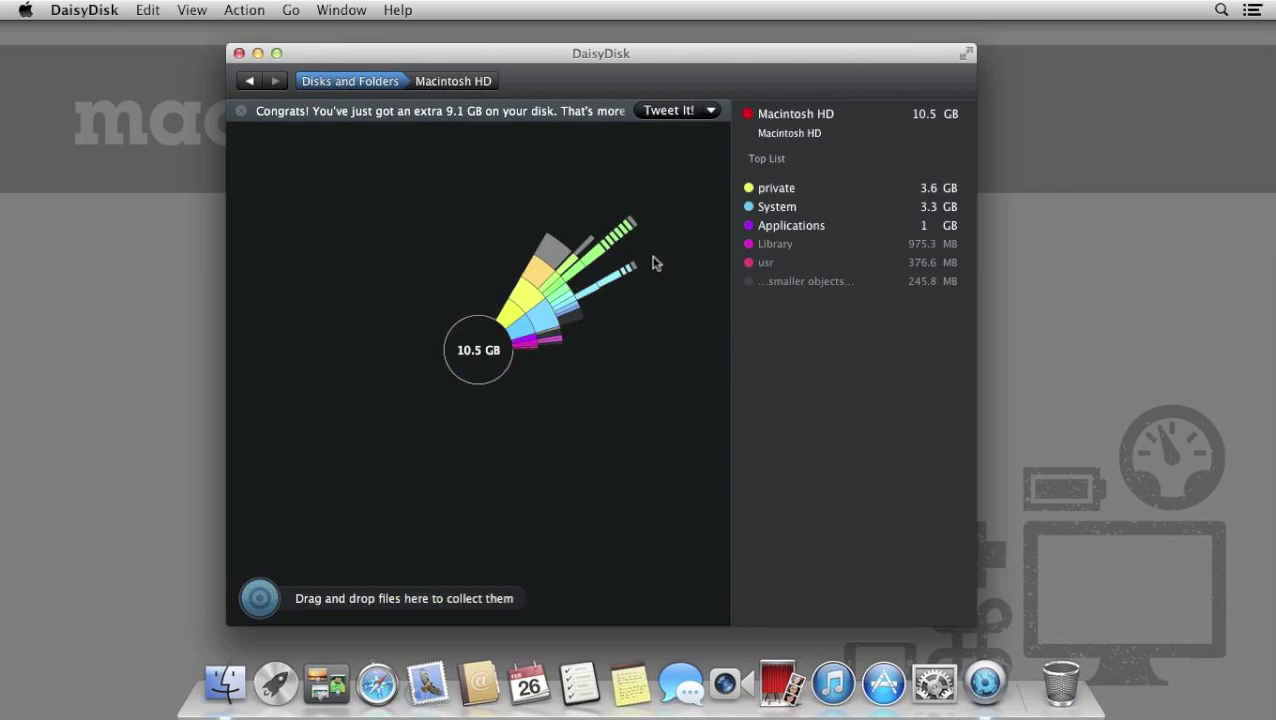
click(711, 111)
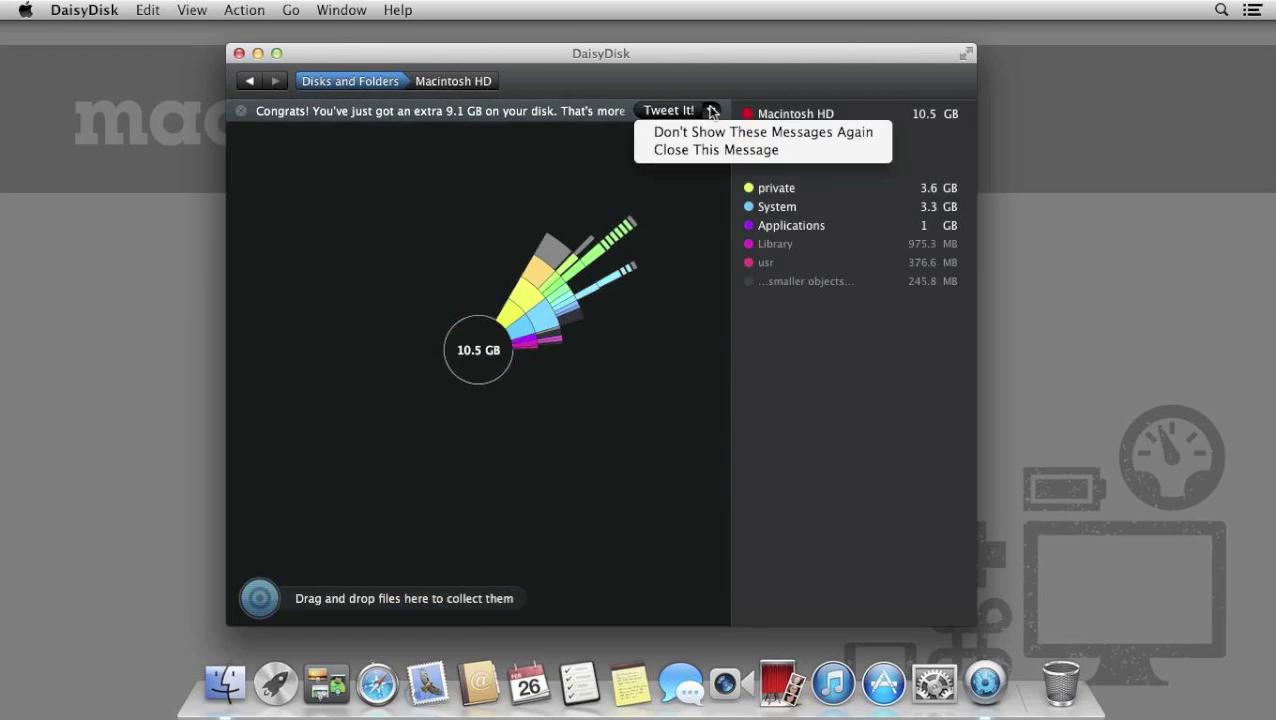
click(726, 151)
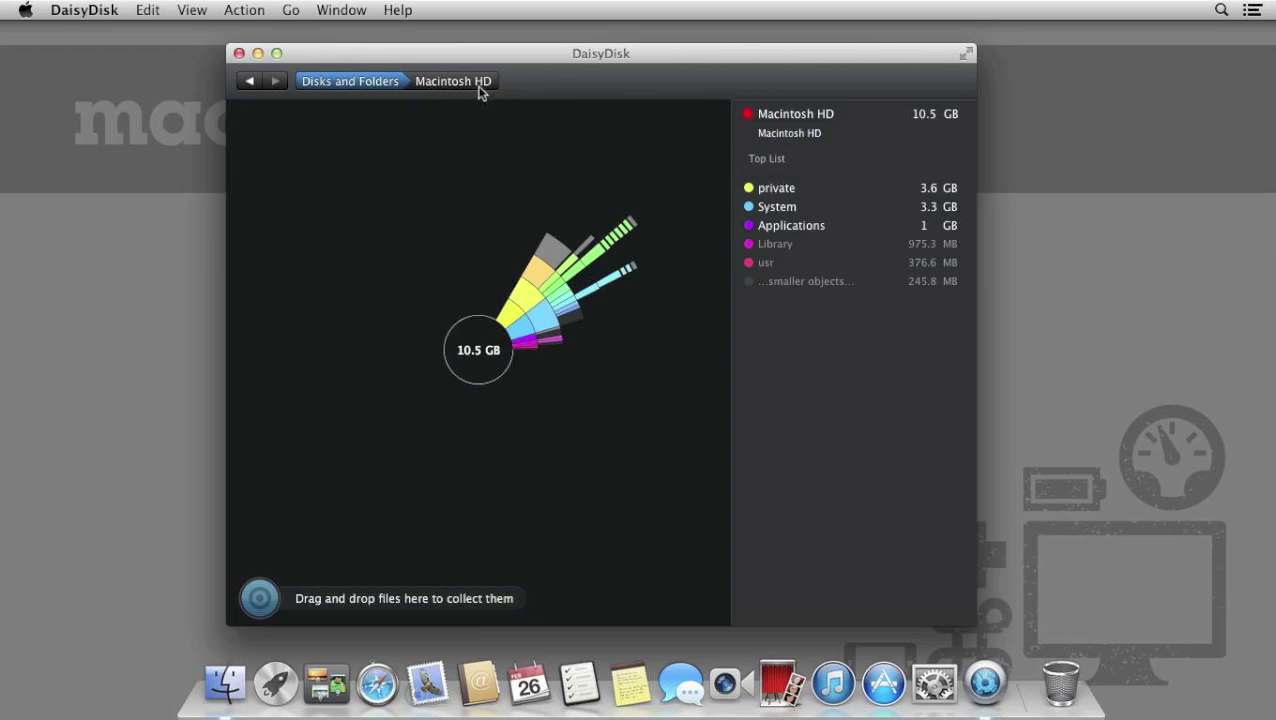
- Return to Disks and Folders and scan Macintosh HD as administrator, authorising it with the account password
click(380, 82)
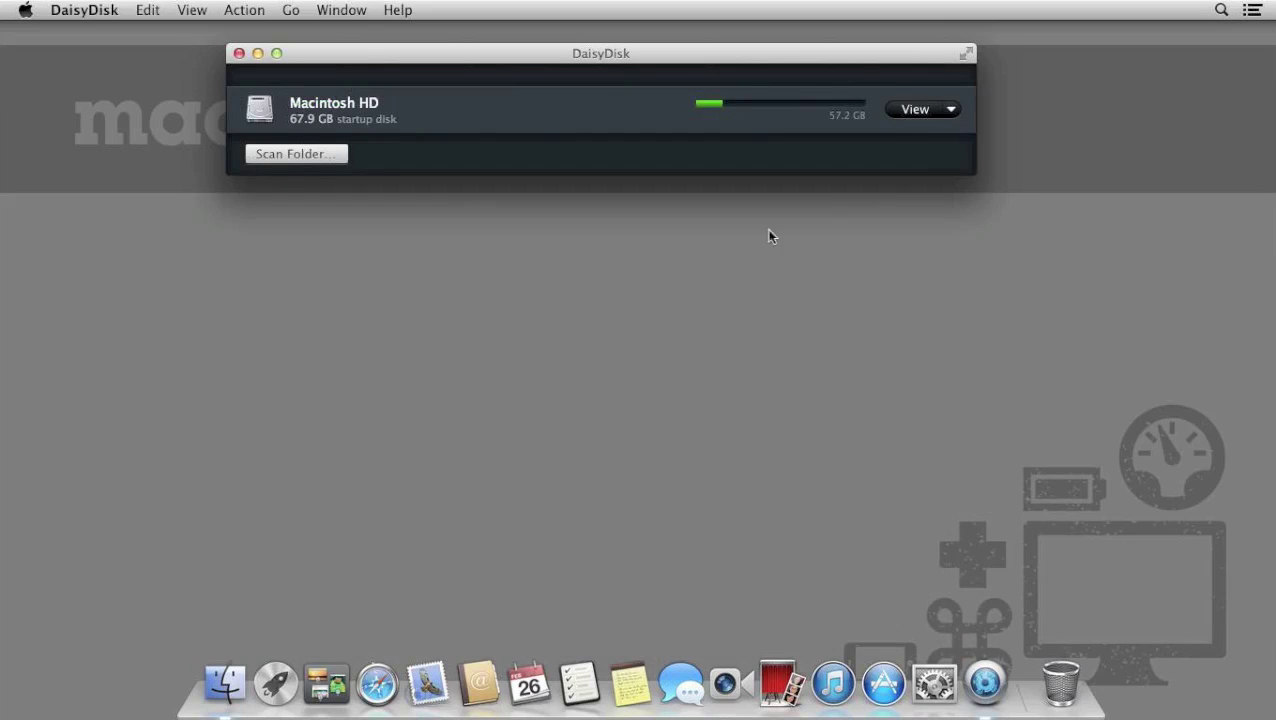
click(952, 110)
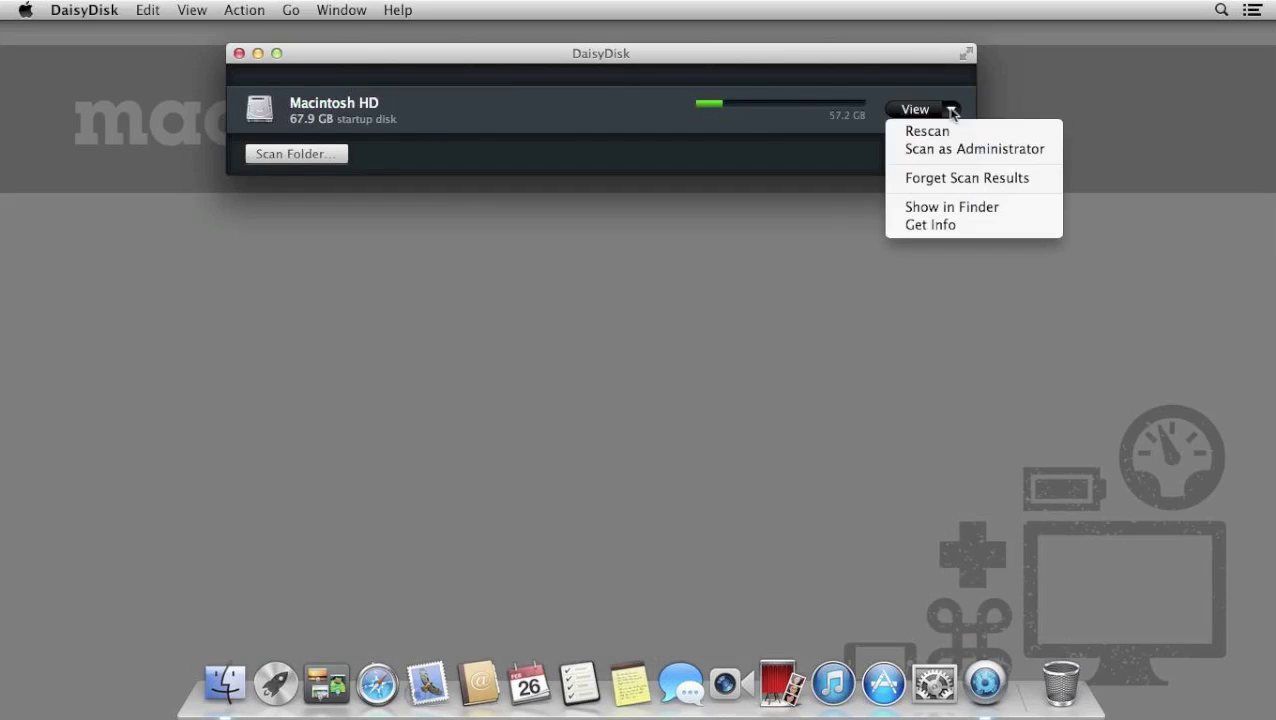
click(1050, 150)
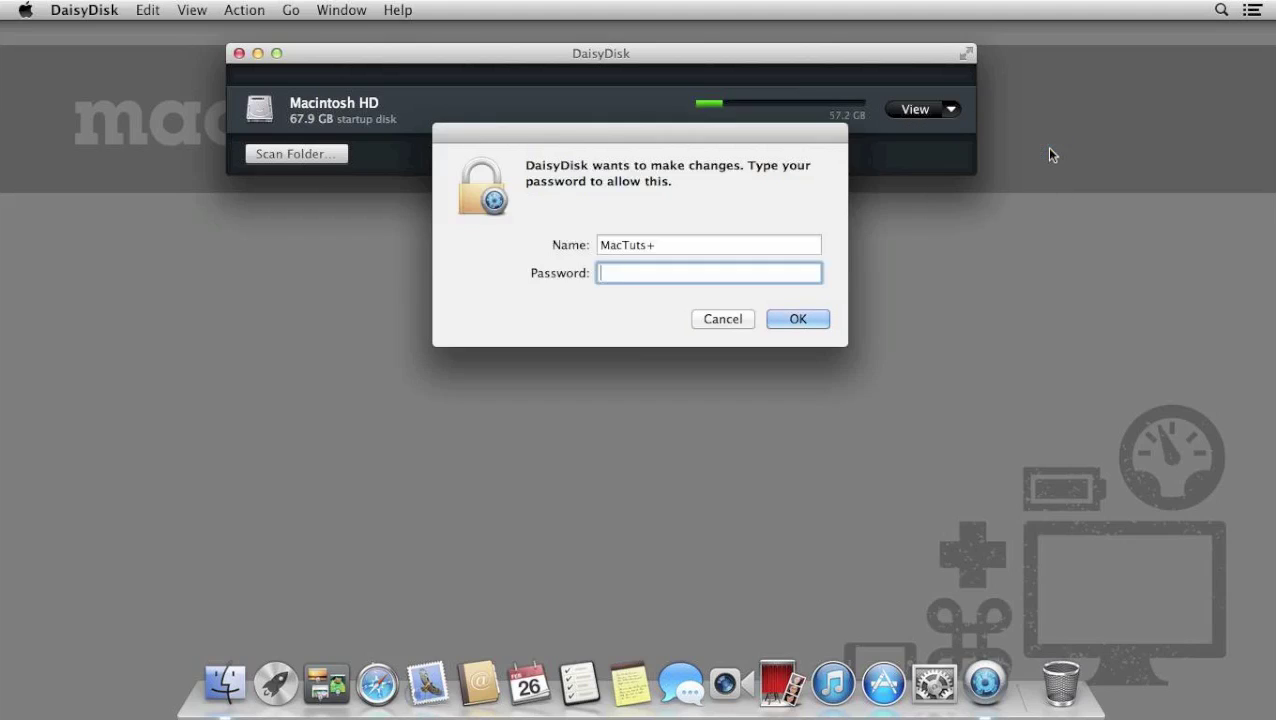
text(******)
key(Return)
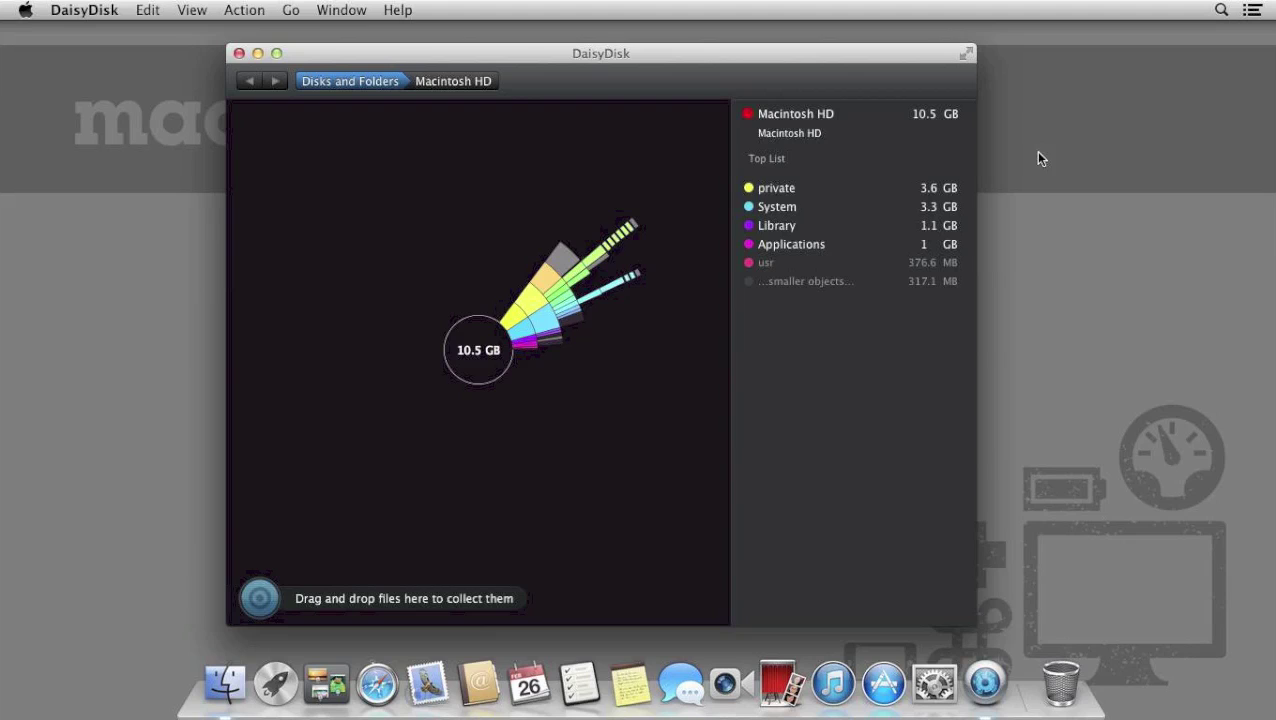
- Examine the Library folder and its Caches subfolder in the administrator scan, then return to the top level of Macintosh HD
click(853, 226)
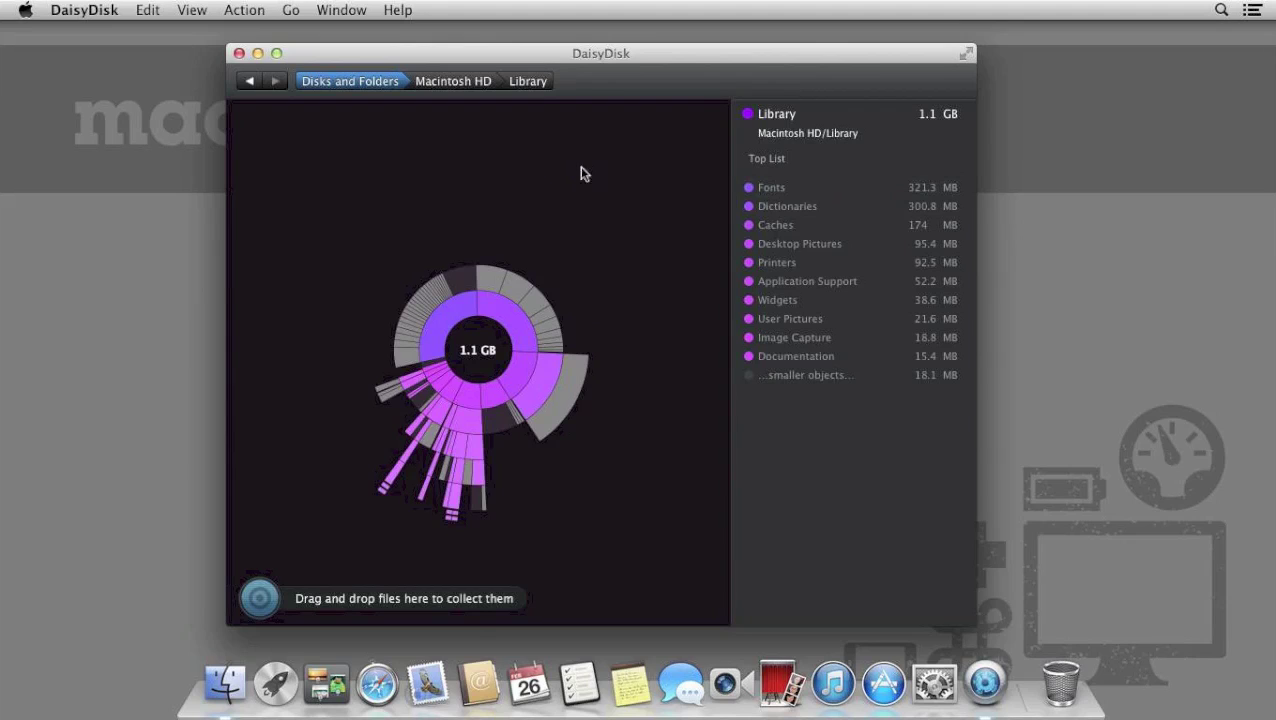
click(860, 228)
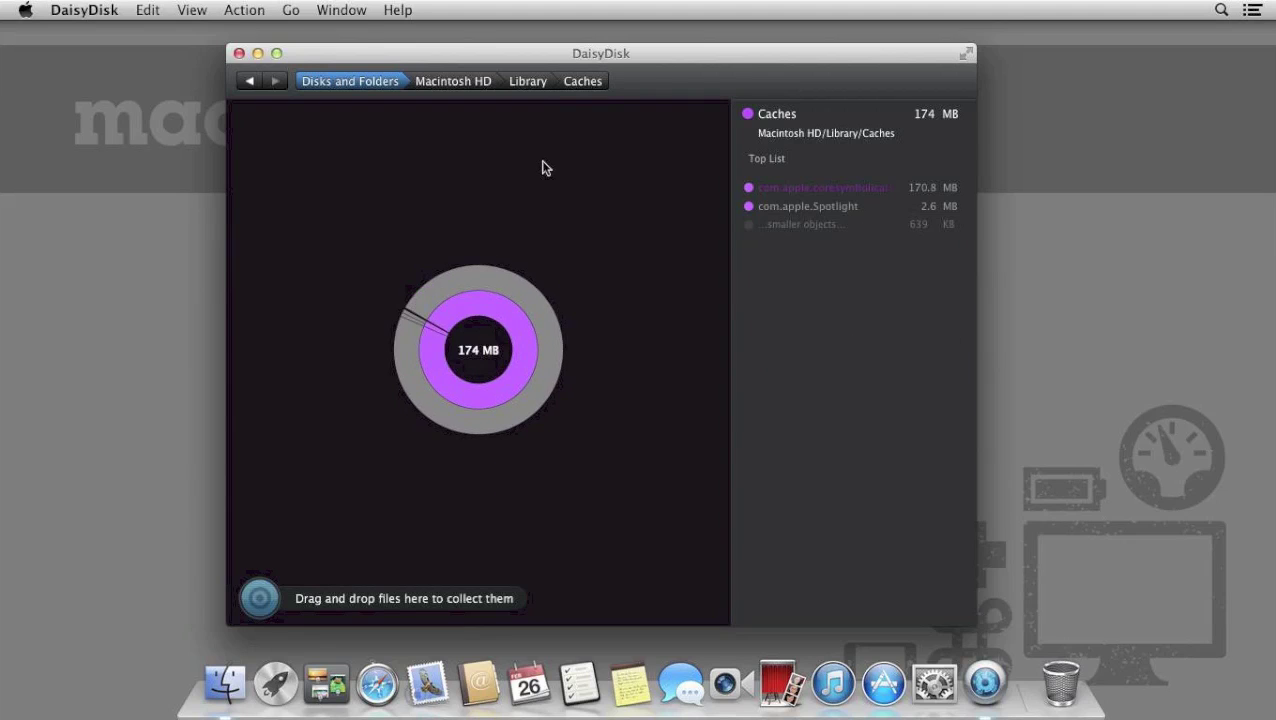
click(524, 84)
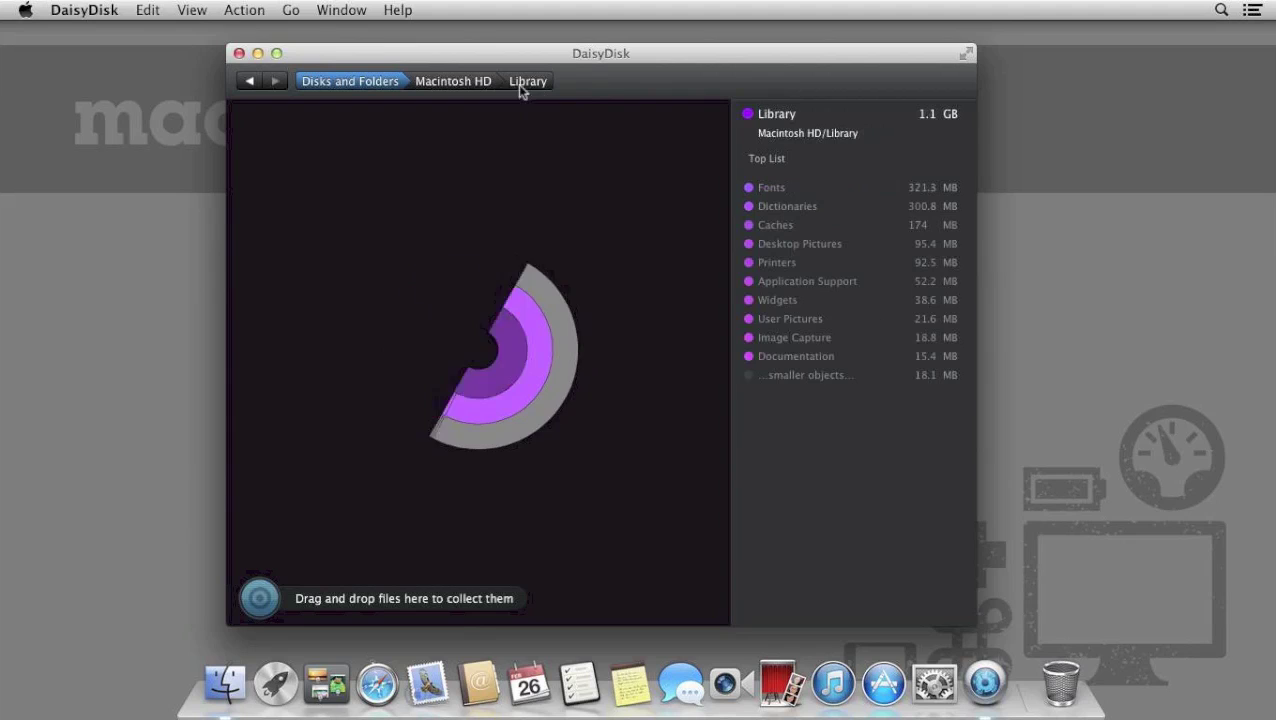
click(462, 88)
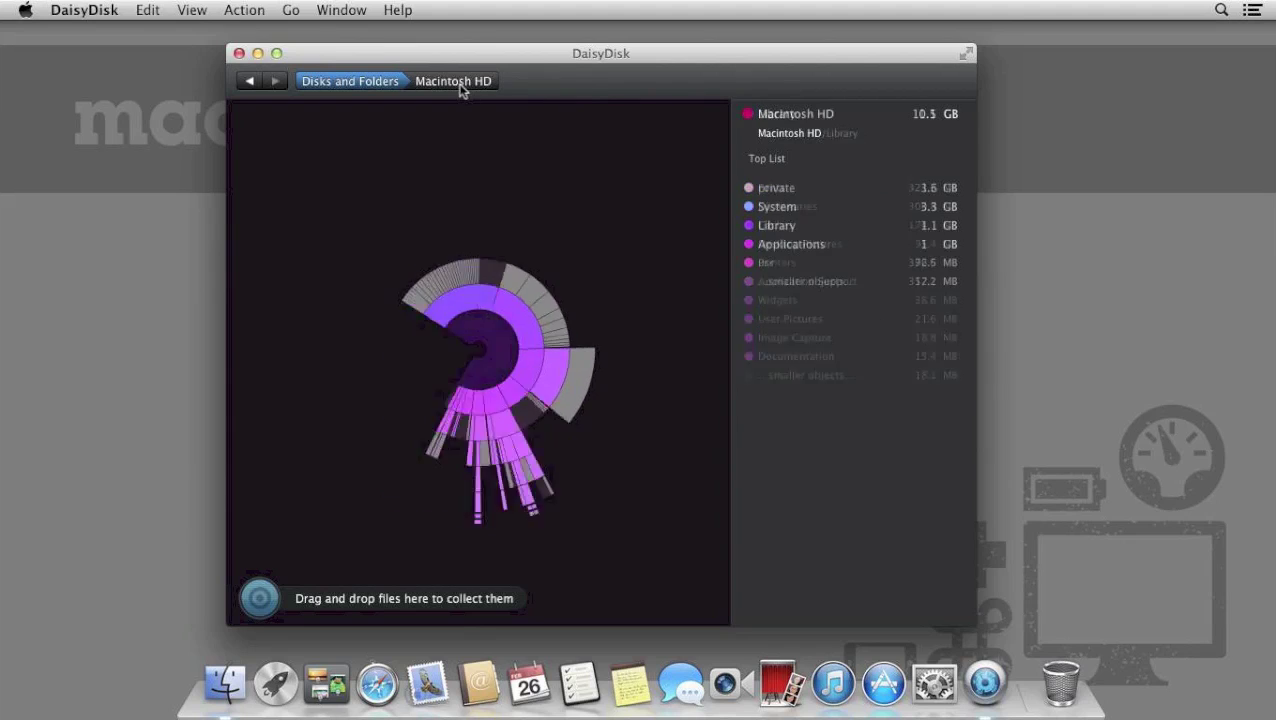
- Return to Disks and Folders and start a folder scan of the mactuts home folder
click(354, 86)
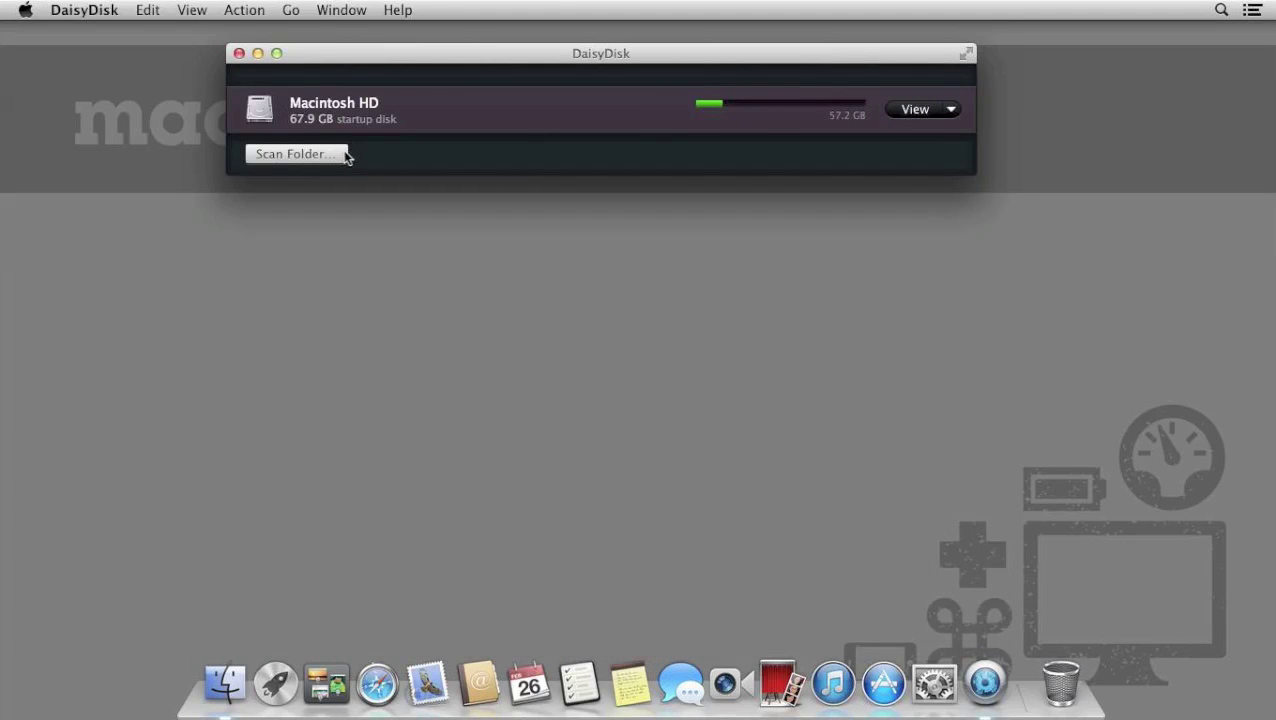
click(345, 155)
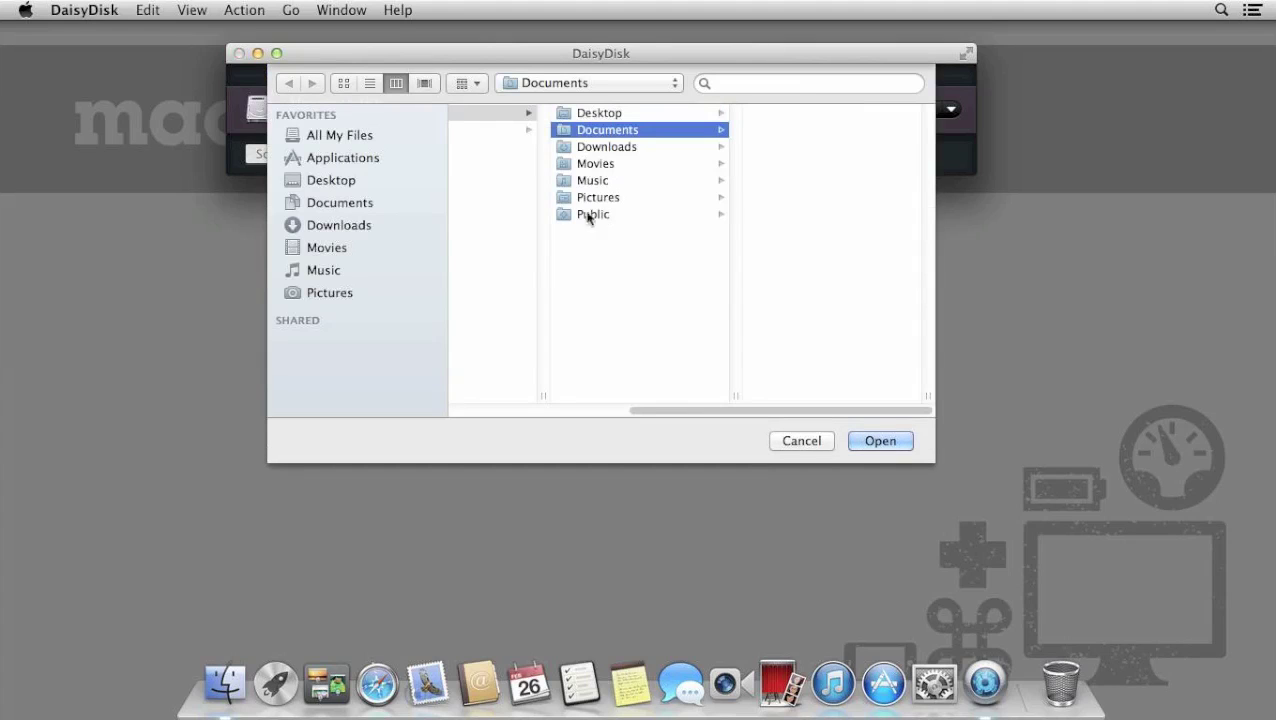
scroll(662, 411, left, 2)
drag(661, 410, 550, 411)
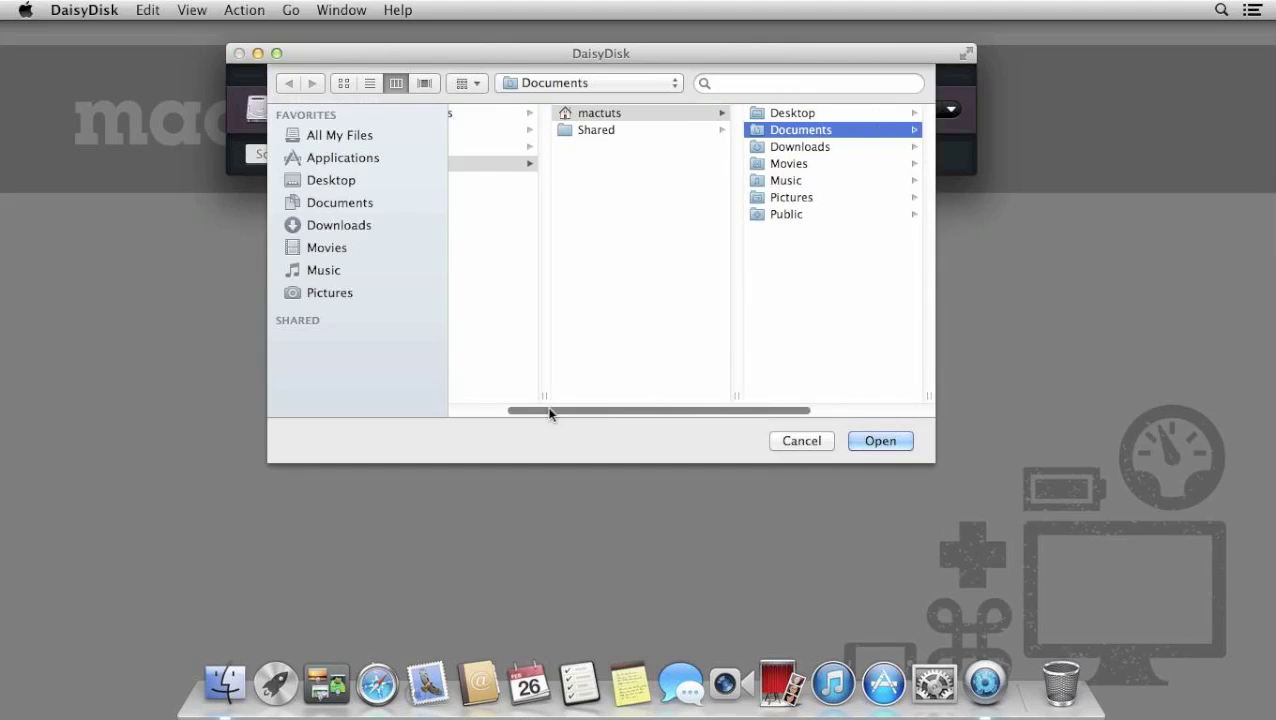
click(660, 121)
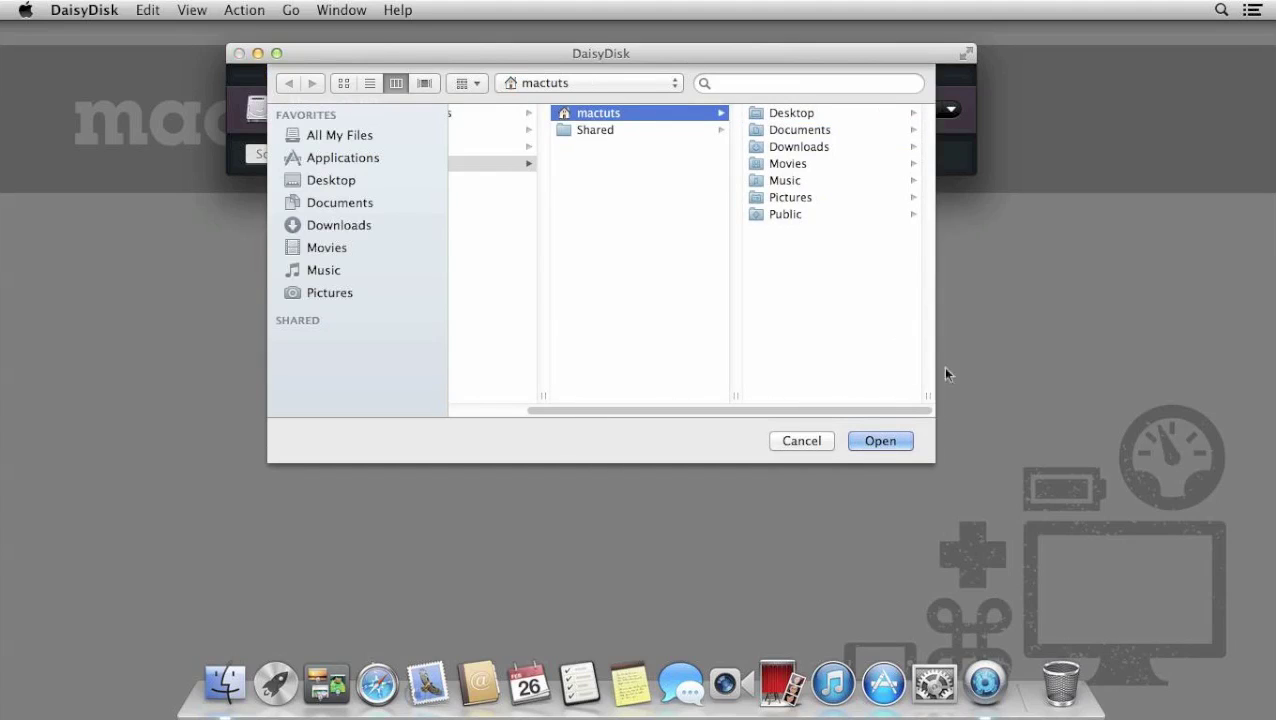
click(880, 441)
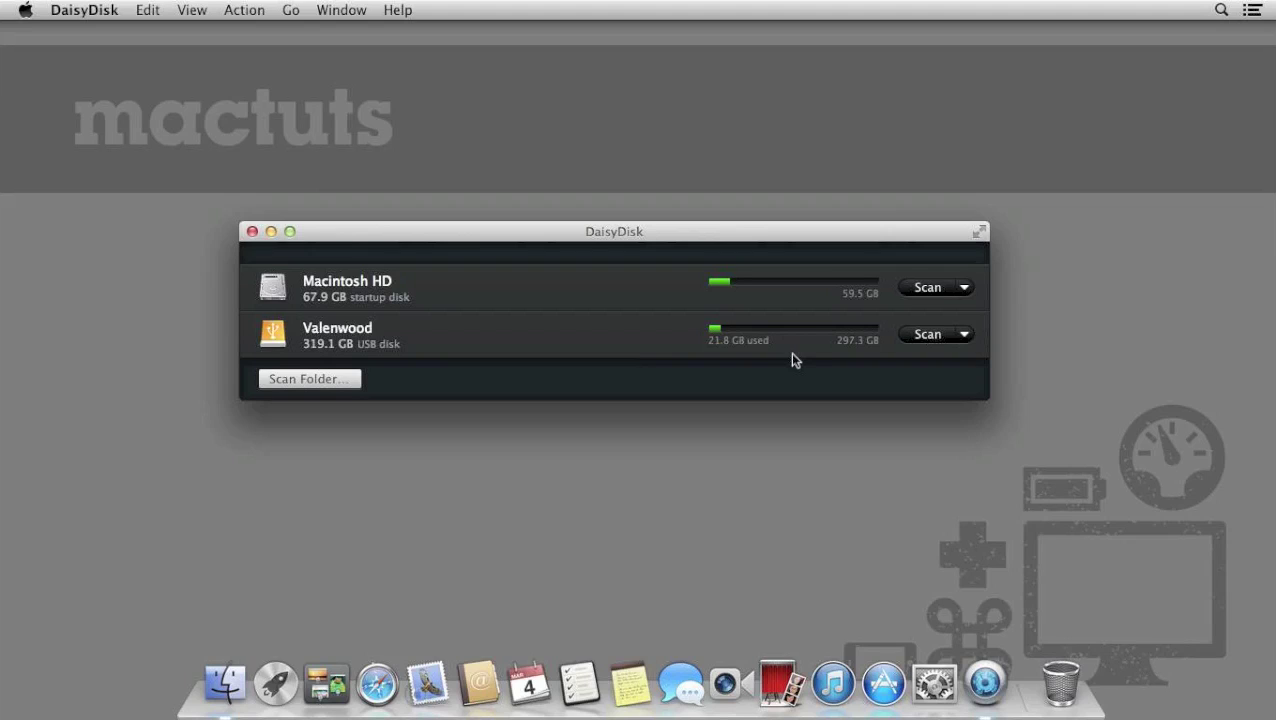
- Scan the Valenwood USB disk and reposition the window so that the whole results chart fits on screen
click(927, 334)
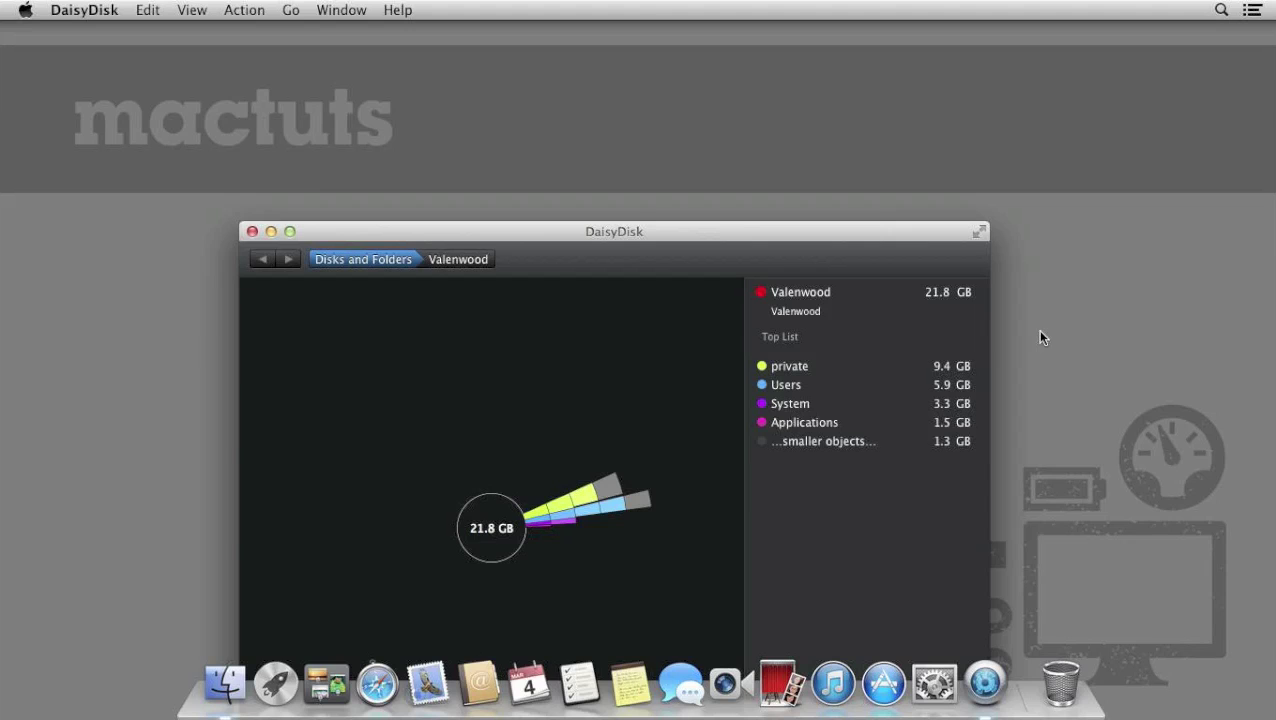
drag(918, 237, 926, 57)
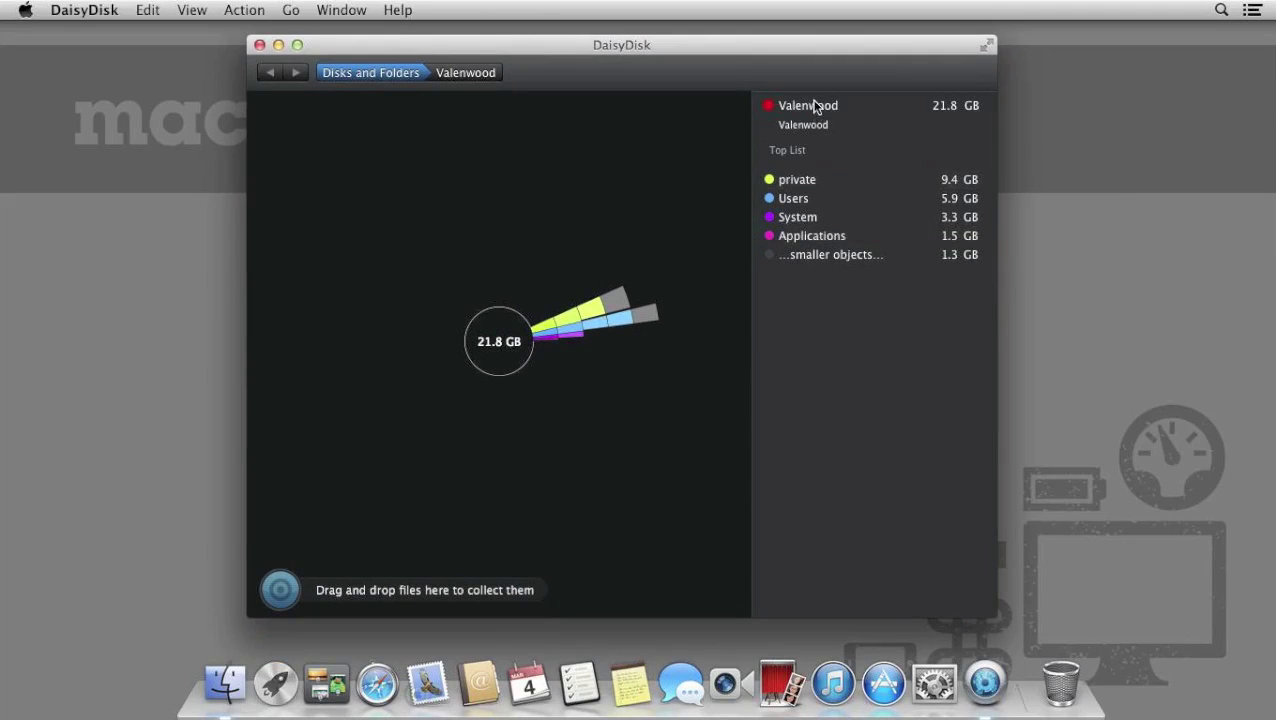
- Examine Valenwood's private/var/vm folder, then return to the disk's top level and expand its smaller objects
click(810, 182)
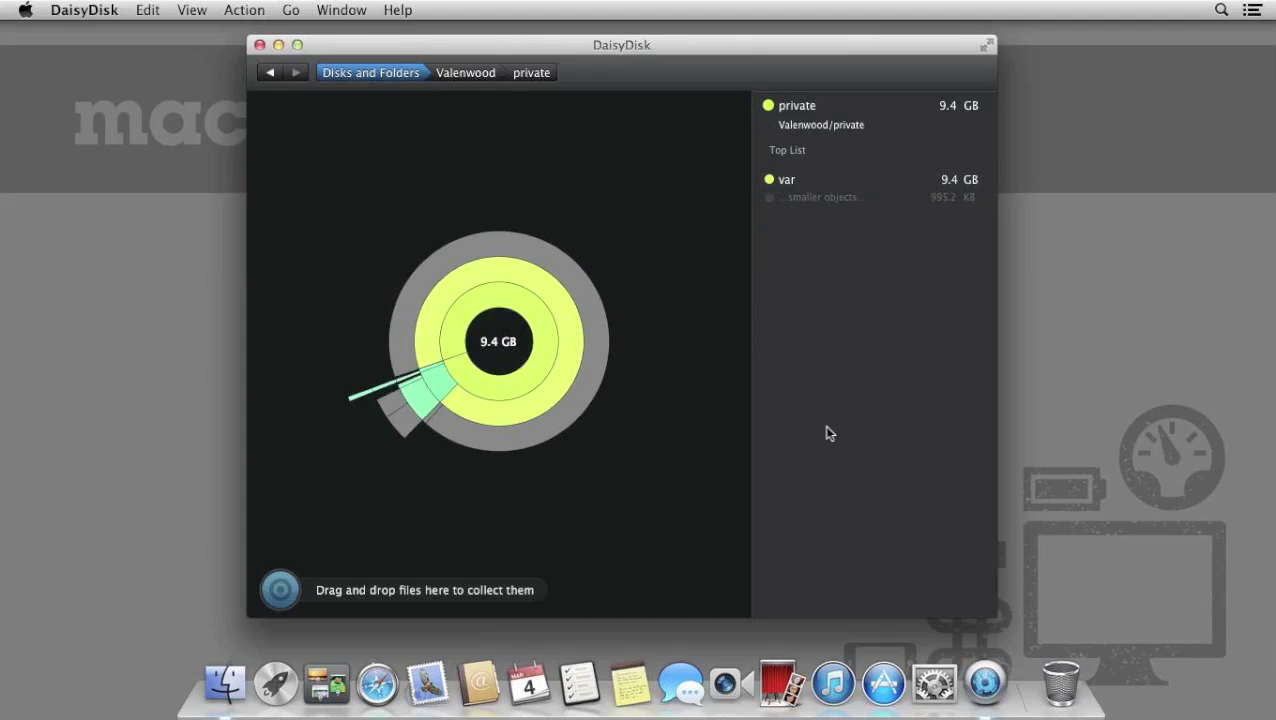
click(815, 186)
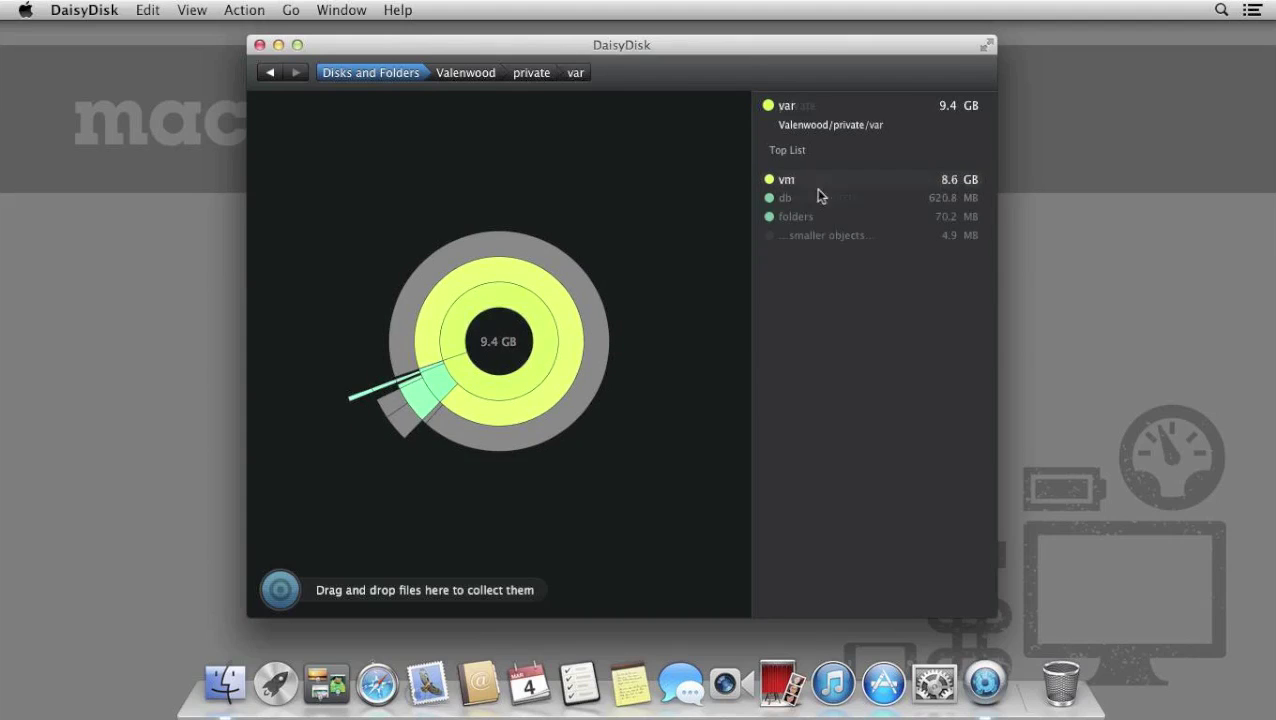
click(803, 178)
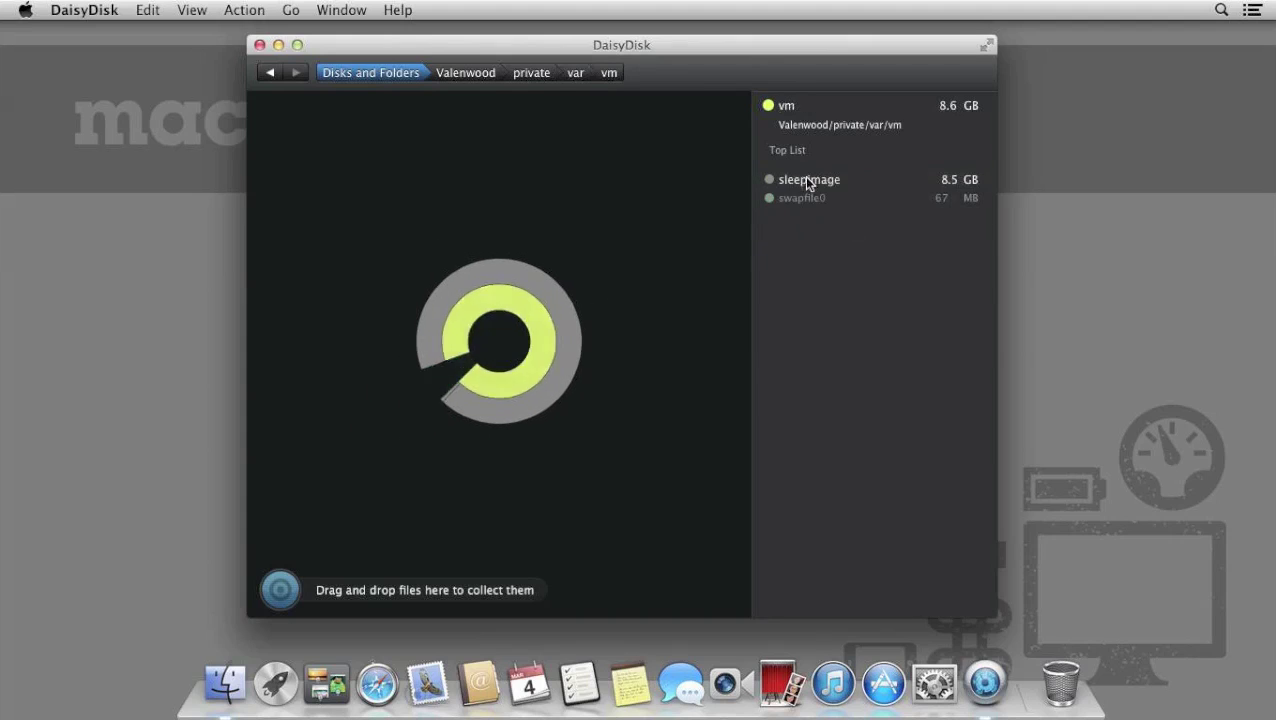
click(578, 77)
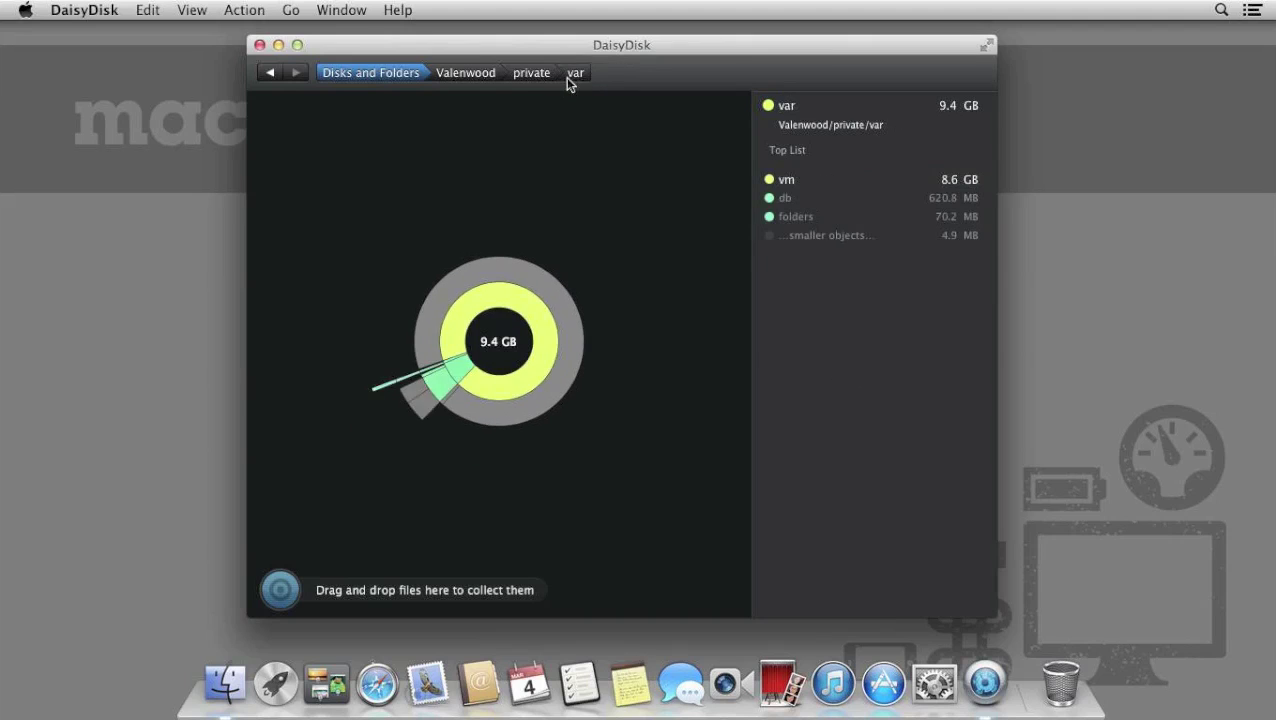
click(465, 73)
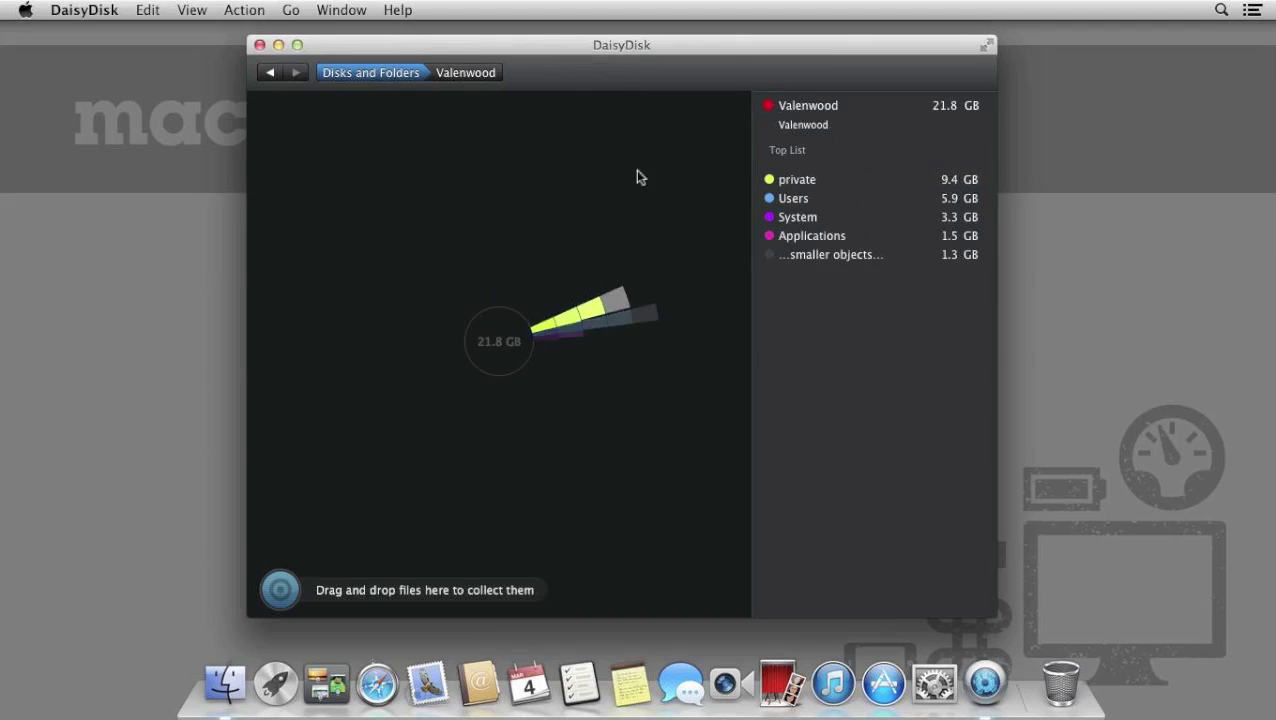
click(843, 256)
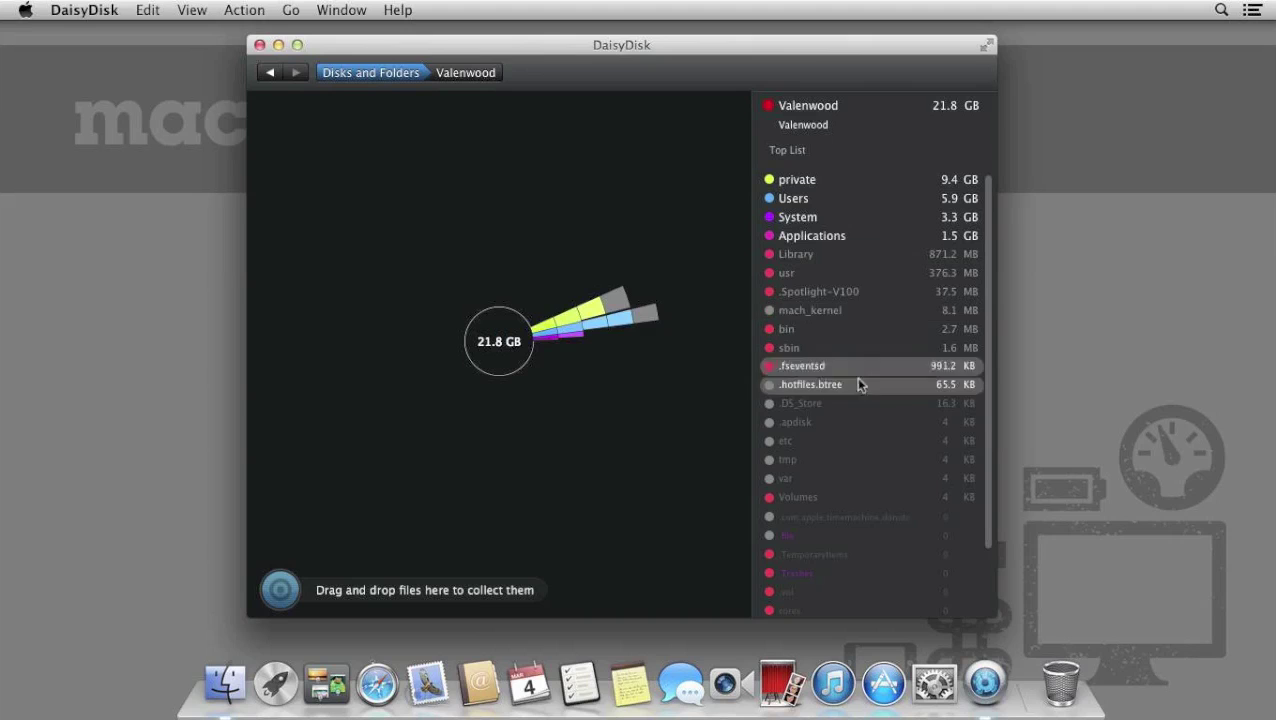
- Examine the user's home folder under Users down to Documents/Parallels, then return to the top level of Valenwood
click(812, 190)
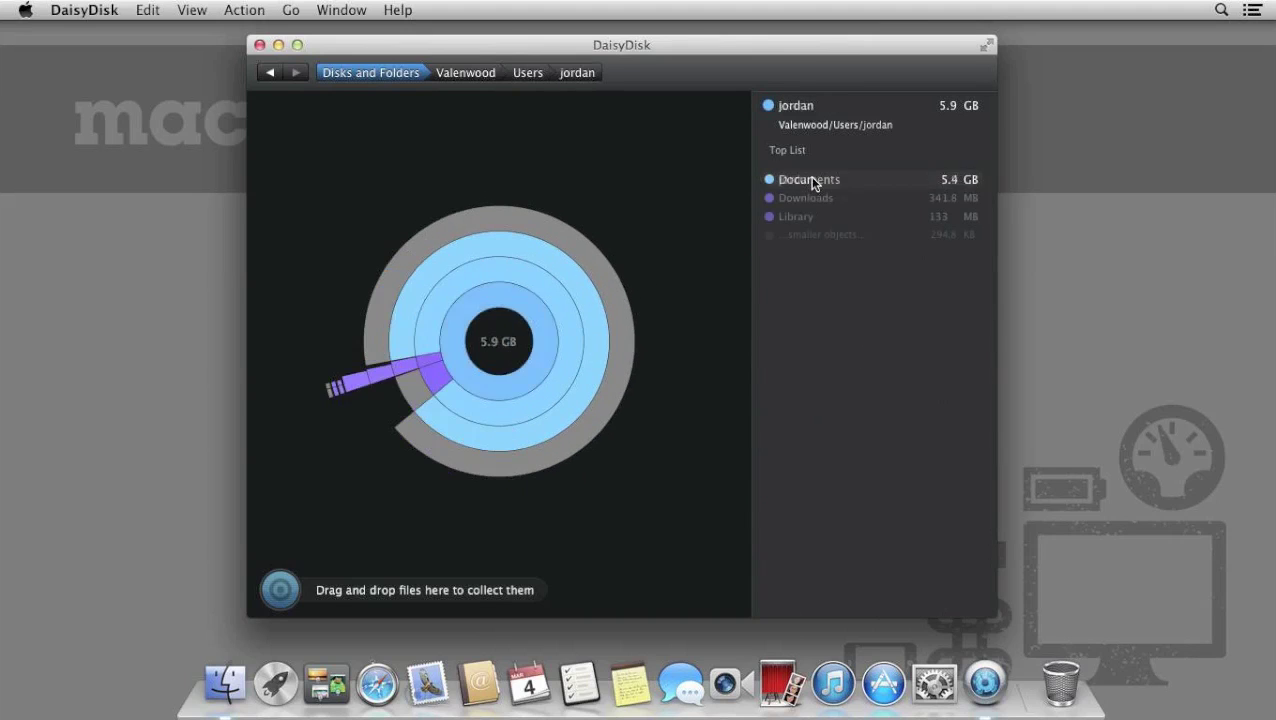
click(866, 180)
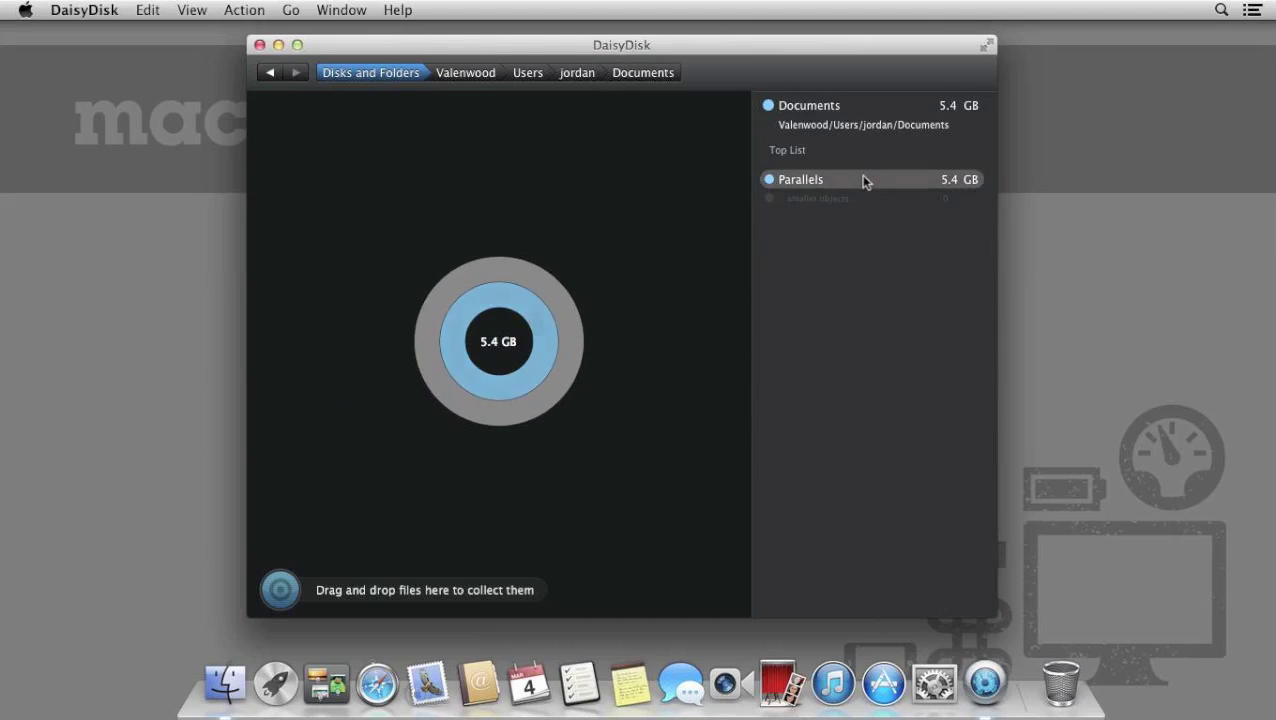
click(804, 189)
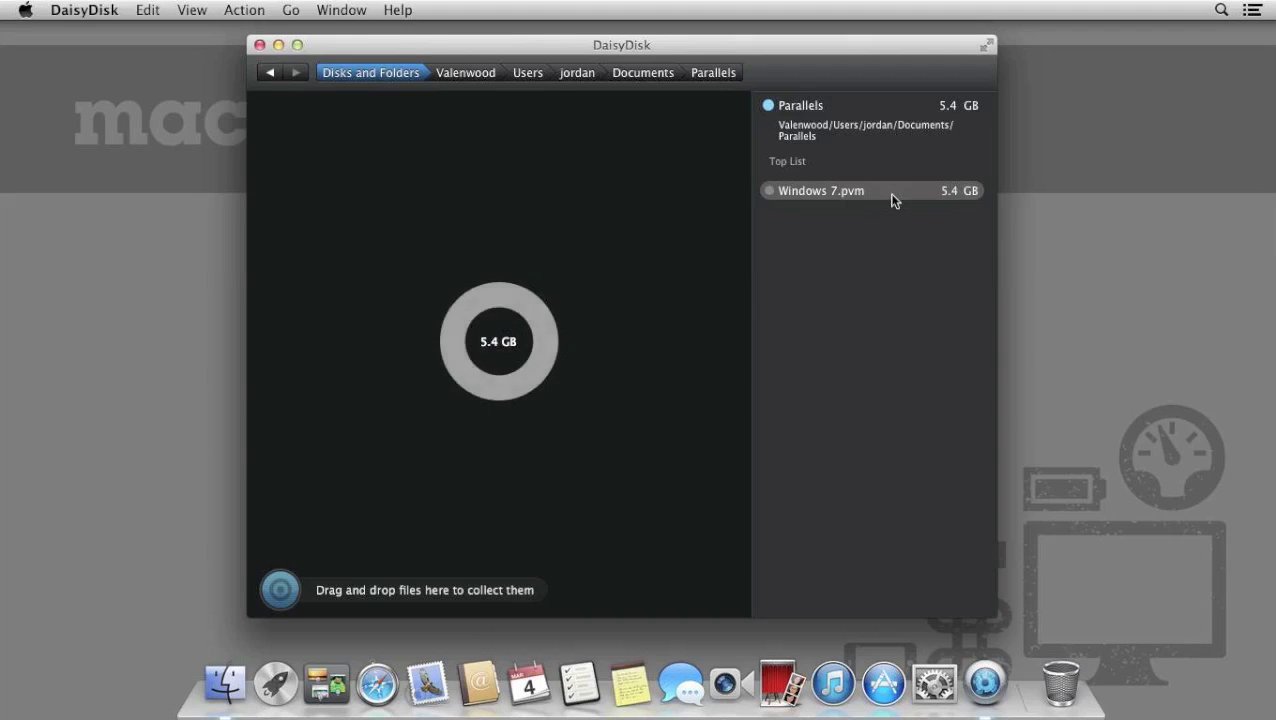
click(660, 74)
click(575, 74)
click(529, 74)
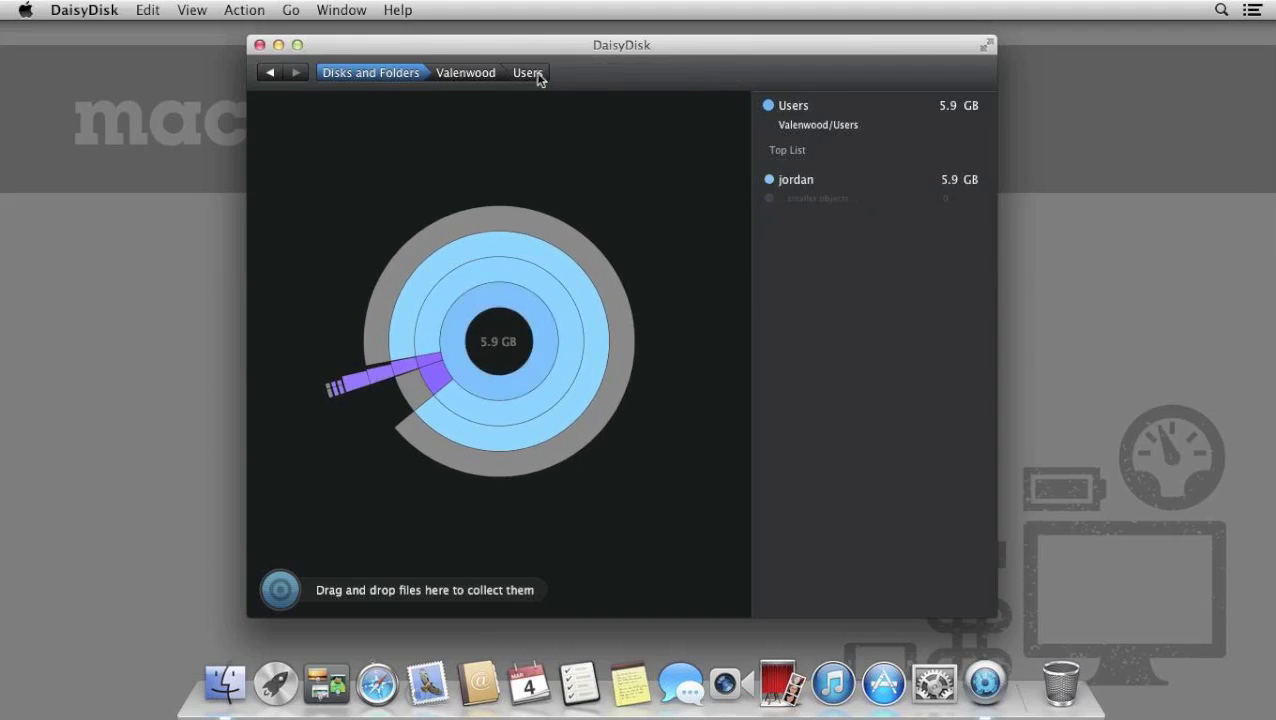
click(492, 74)
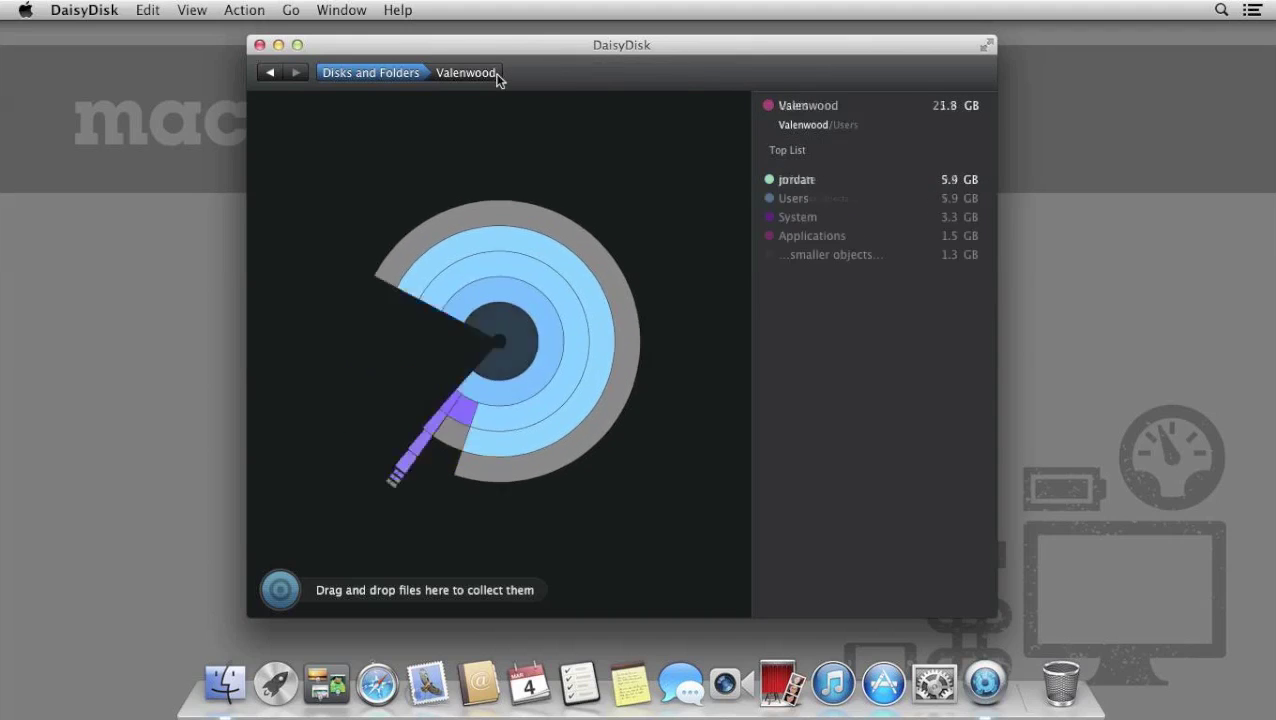
- Return to Disks and Folders, forget Valenwood's scan results and start a fresh scan of that disk
click(365, 73)
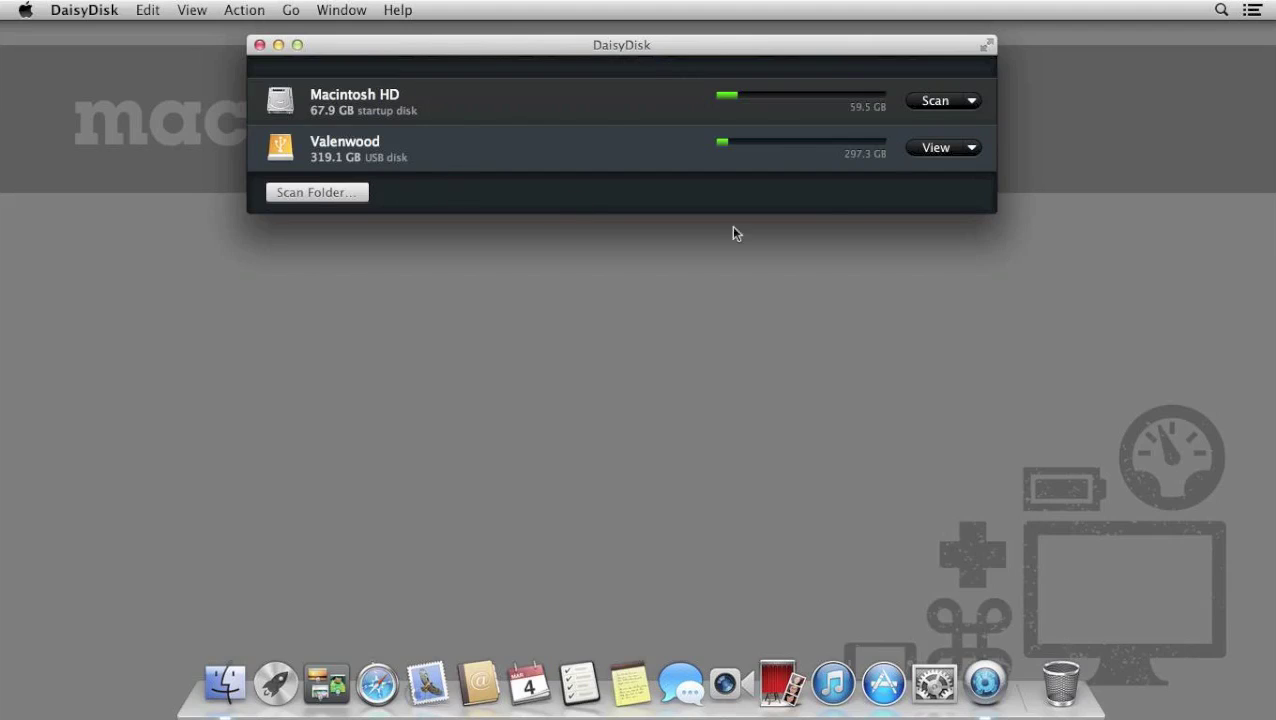
click(969, 149)
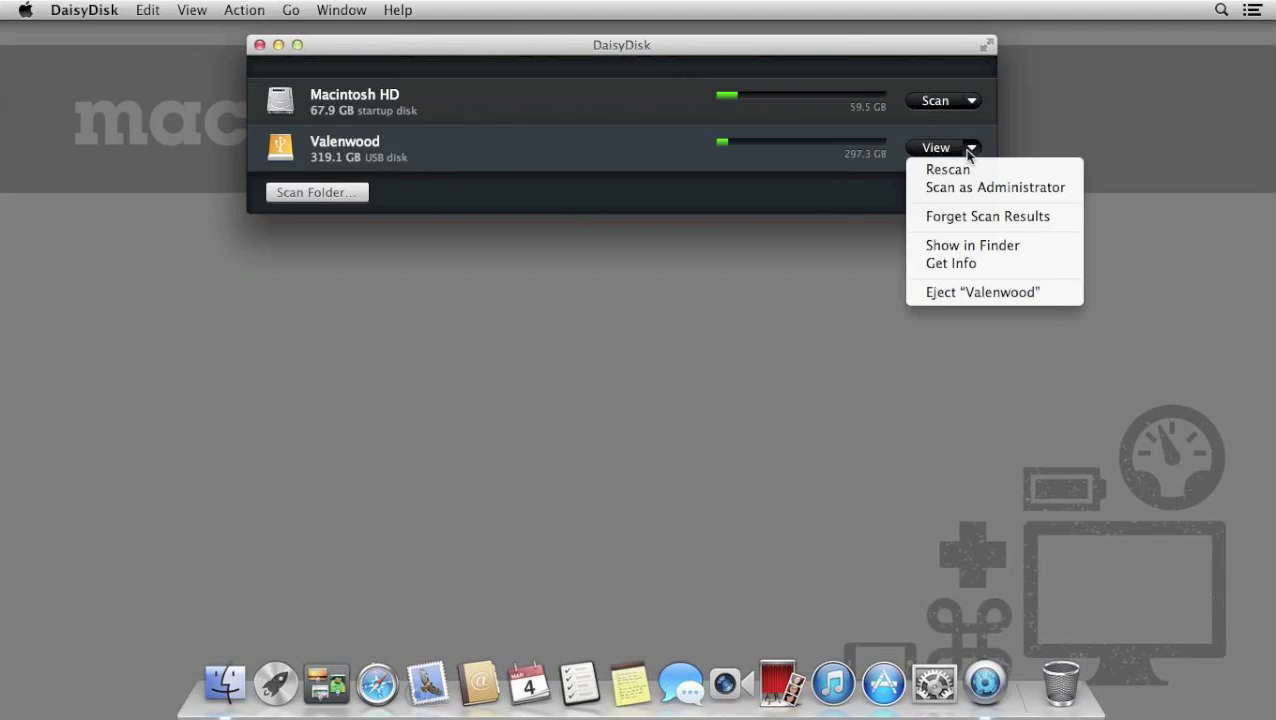
click(1068, 217)
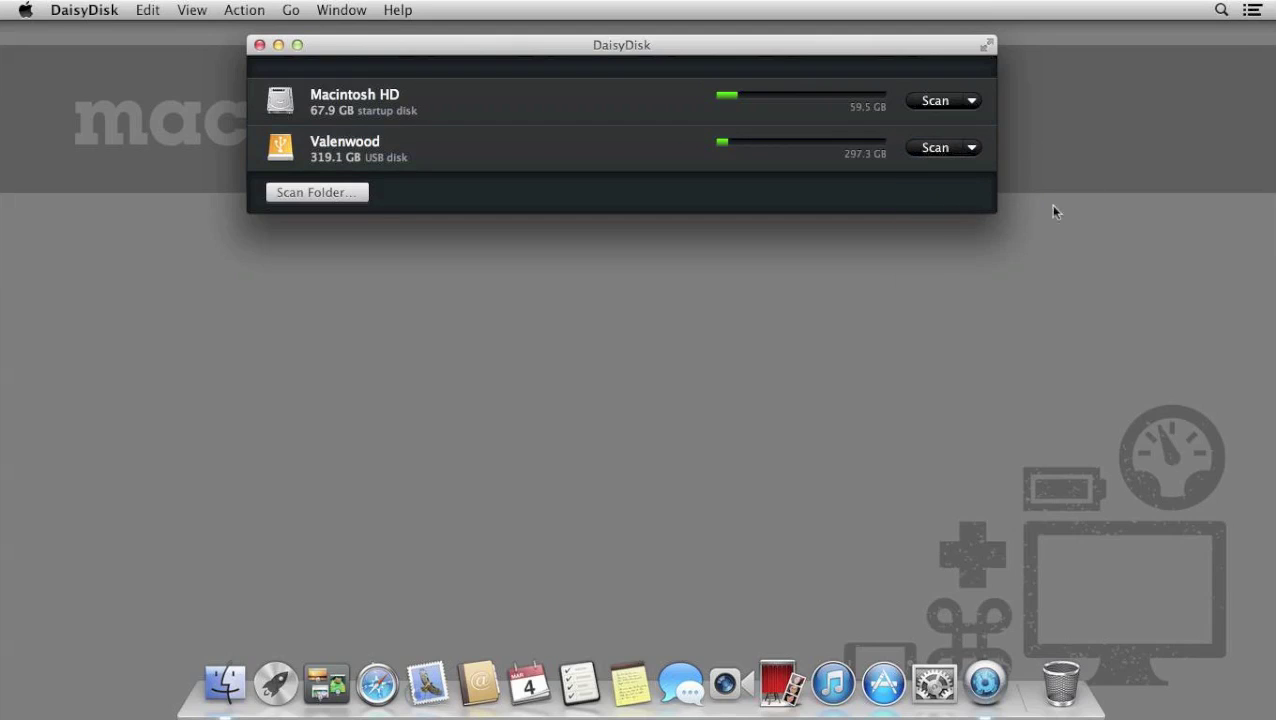
click(937, 148)
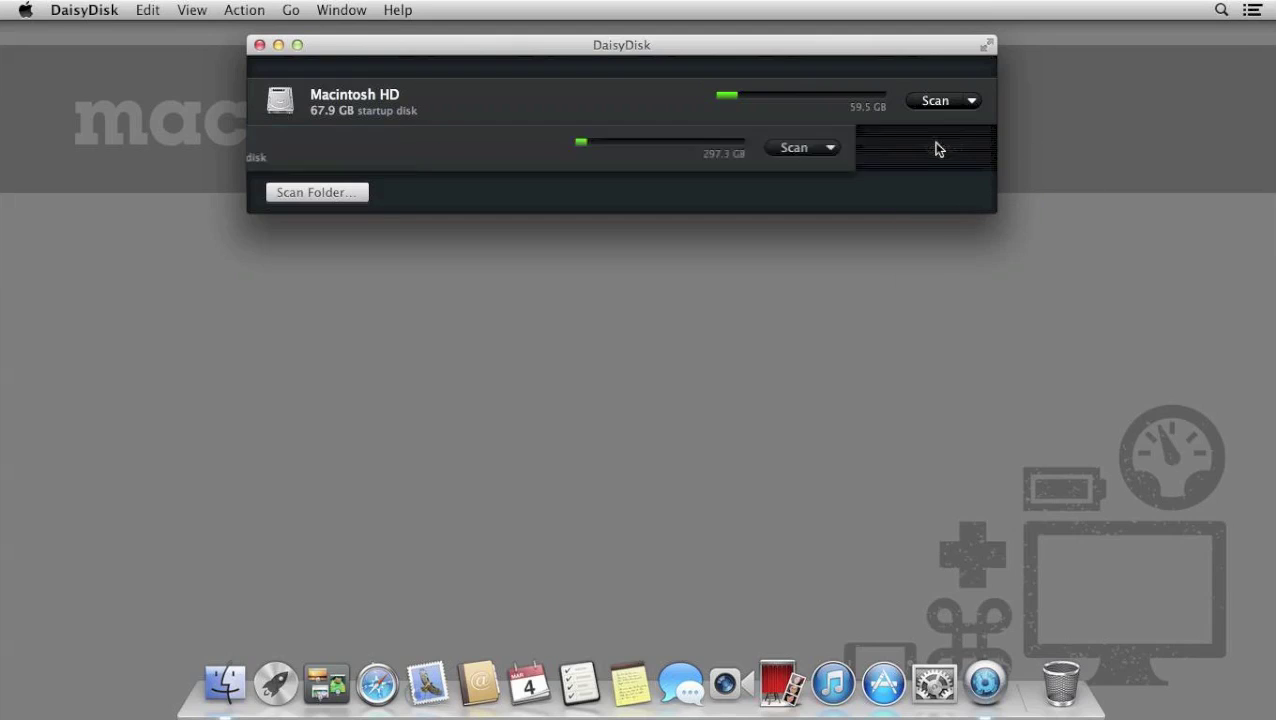